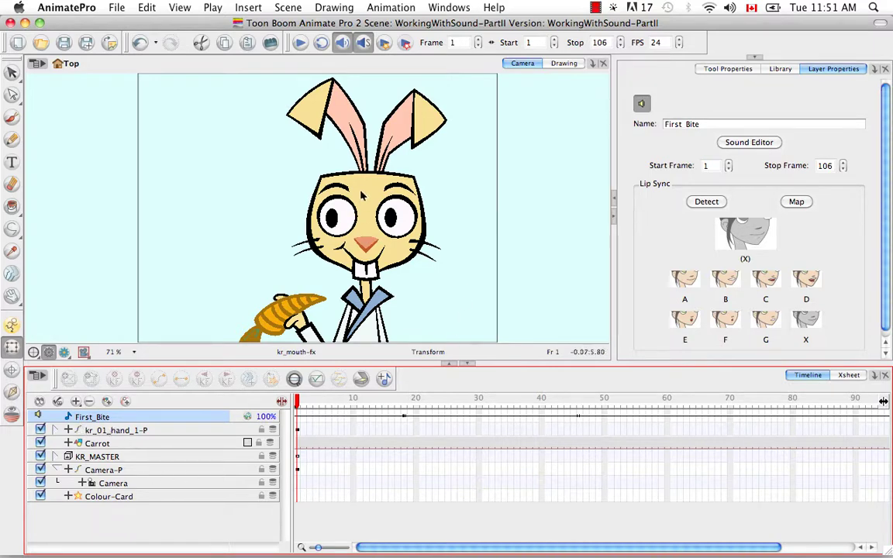
Play the scene through to the end and return the playhead to frame 1
{"action": "left_click", "coordinate": [271, 42]}
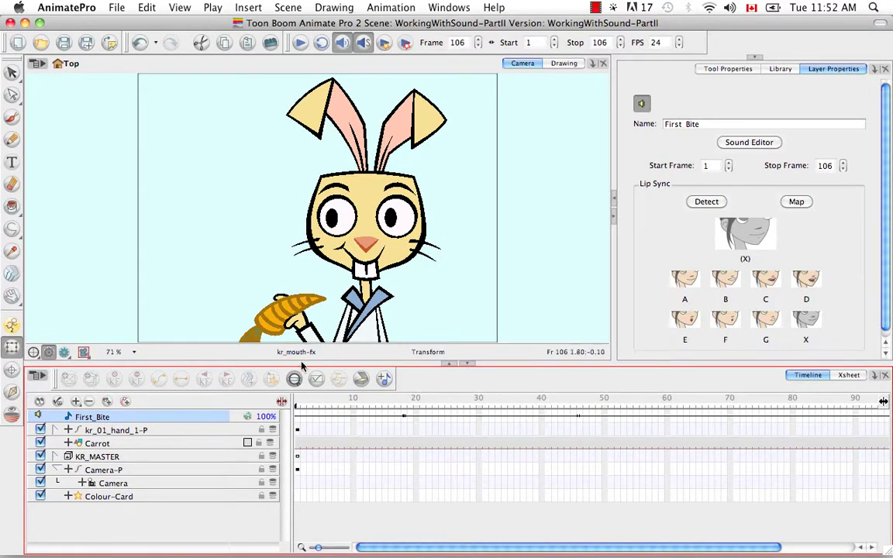
{"action": "left_click", "coordinate": [297, 399]}
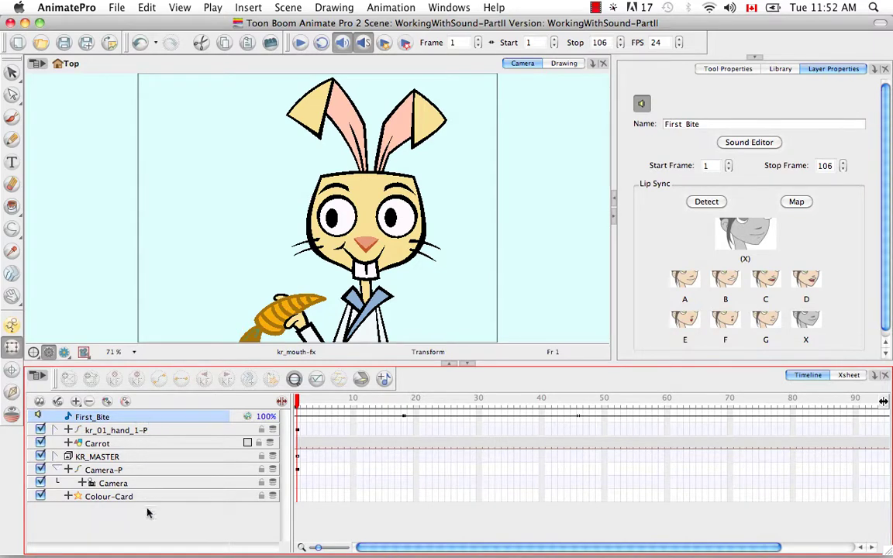
Hide and show the kr_01_hand_1-P, Carrot, KR_MASTER and Colour-Card layers in turn to identify their artwork
{"action": "left_click", "coordinate": [42, 430]}
{"action": "left_click", "coordinate": [41, 430]}
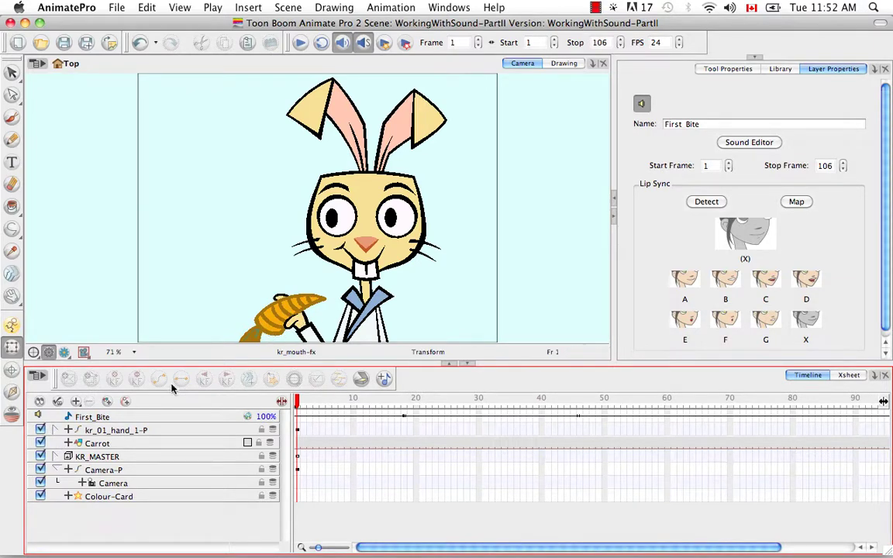
{"action": "left_click", "coordinate": [42, 446]}
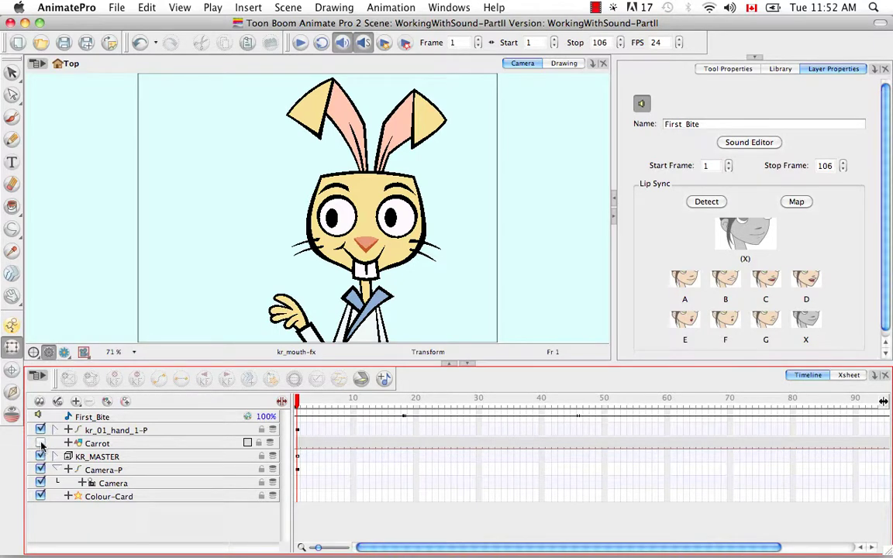
{"action": "left_click", "coordinate": [42, 444]}
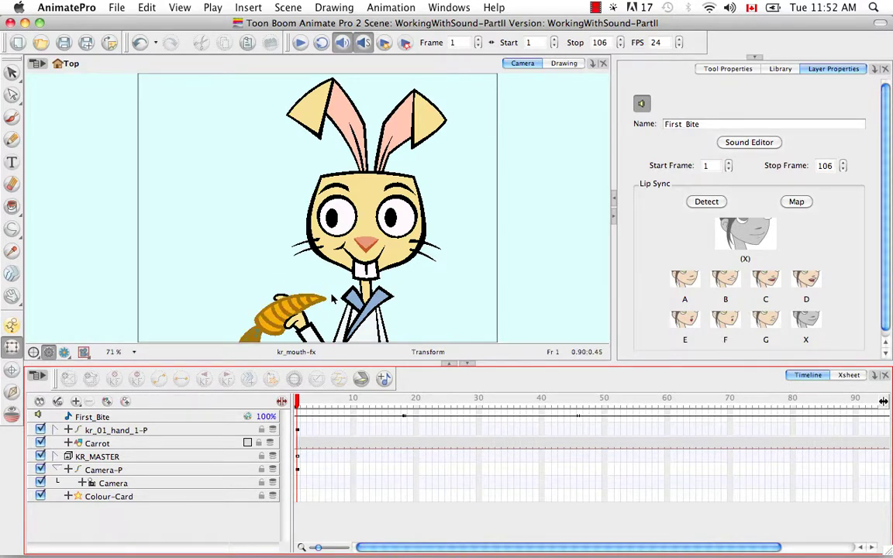
{"action": "left_click", "coordinate": [40, 456]}
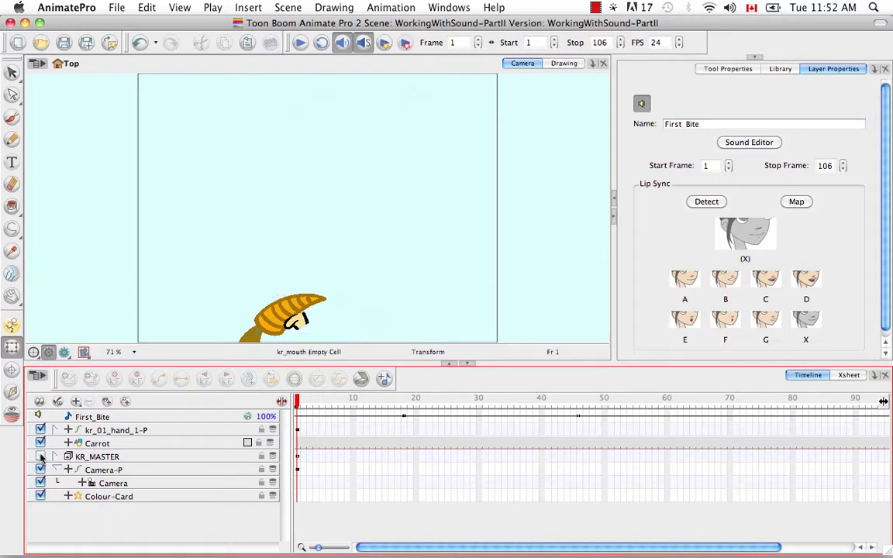
{"action": "left_click", "coordinate": [40, 456]}
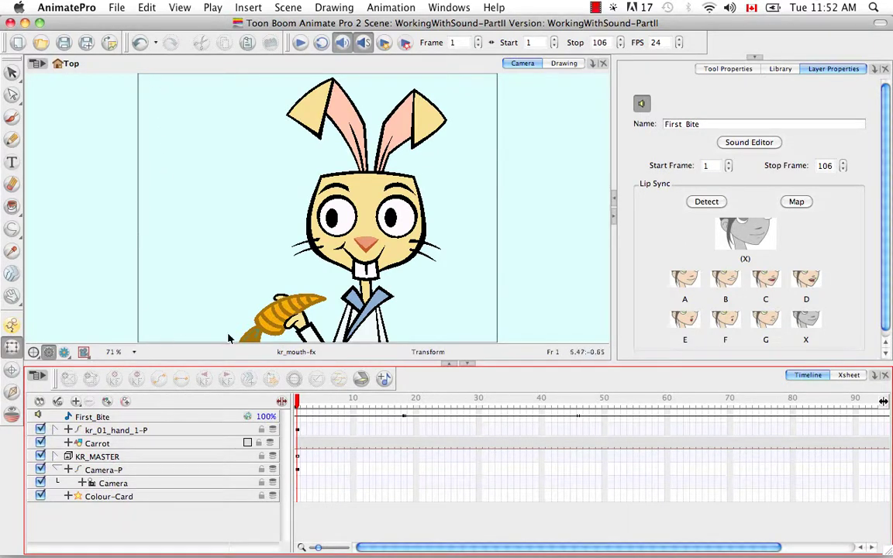
{"action": "left_click", "coordinate": [40, 497]}
{"action": "left_click", "coordinate": [40, 497]}
Select the First_Bite sound layer and consult the mouth shape chart in Lip-sync_InfoChart.pdf in Adobe Reader
{"action": "left_click", "coordinate": [172, 417]}
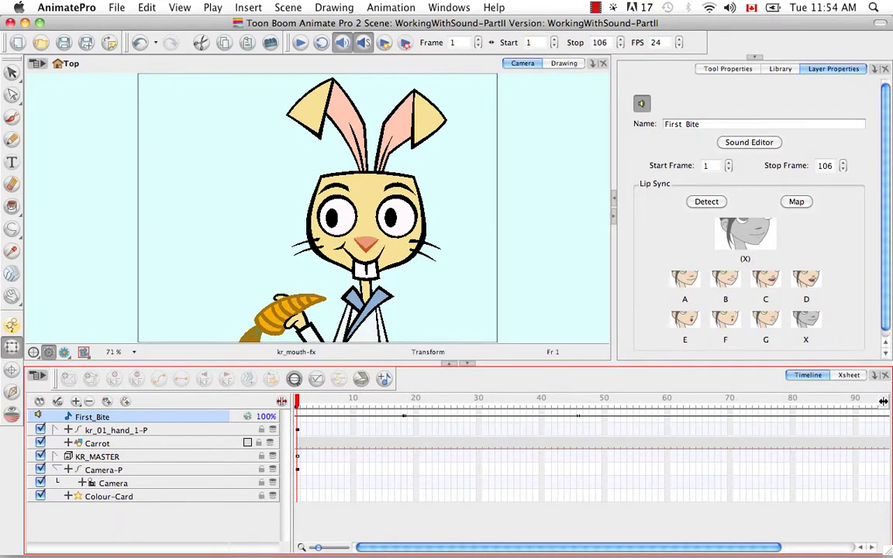
{"action": "left_click", "coordinate": [725, 522]}
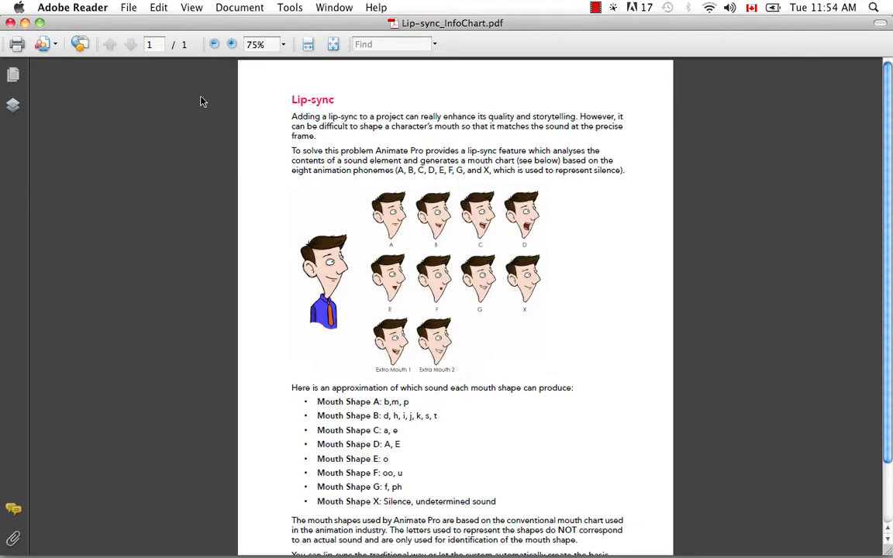
{"action": "left_click", "coordinate": [25, 23]}
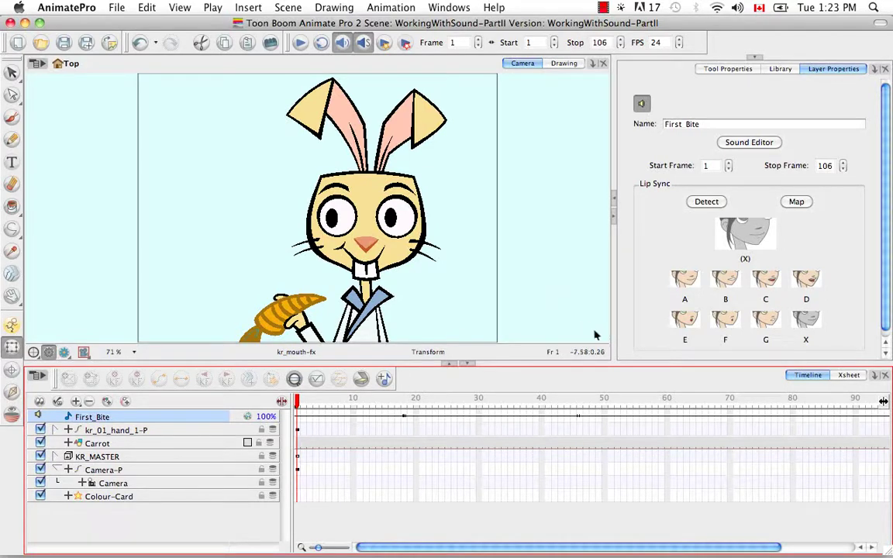
Set the First_Bite column's sound display to Mouth Shapes in the Xsheet
{"action": "left_click", "coordinate": [850, 375]}
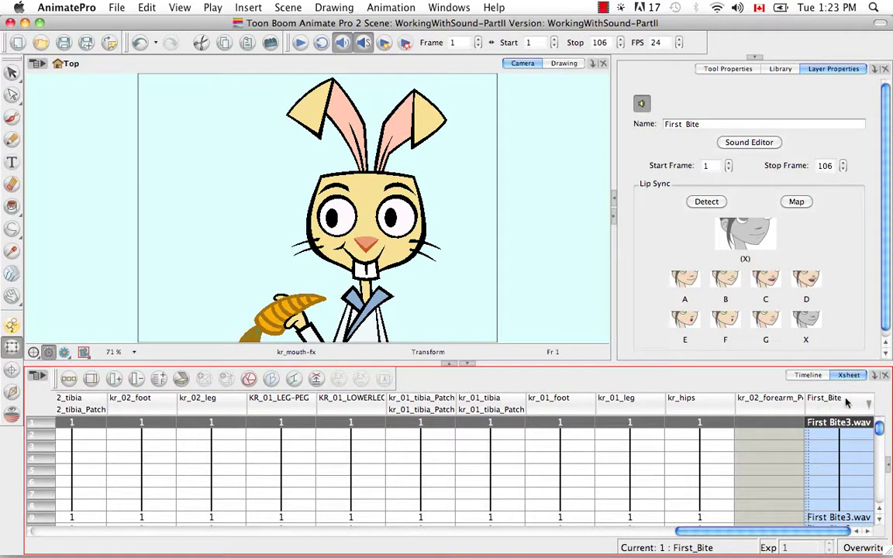
{"action": "right_click", "coordinate": [833, 409]}
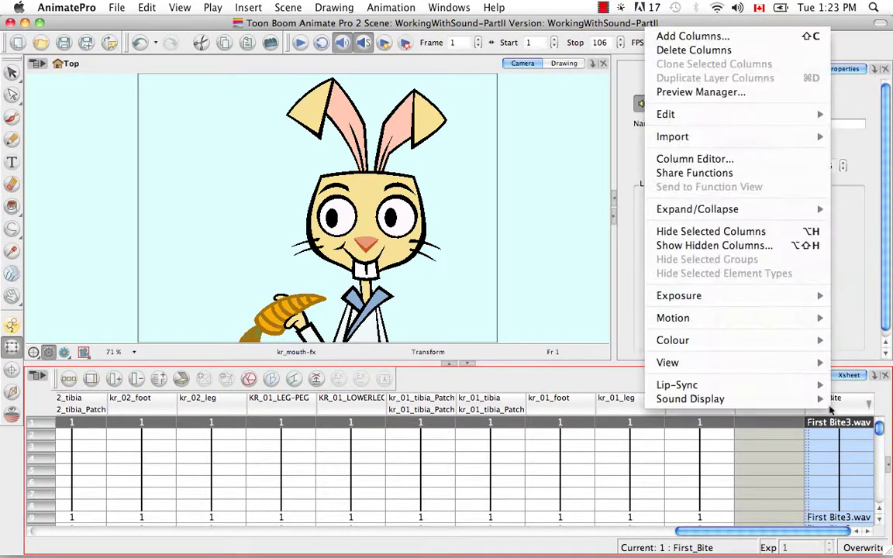
{"action": "mouse_move", "coordinate": [798, 400]}
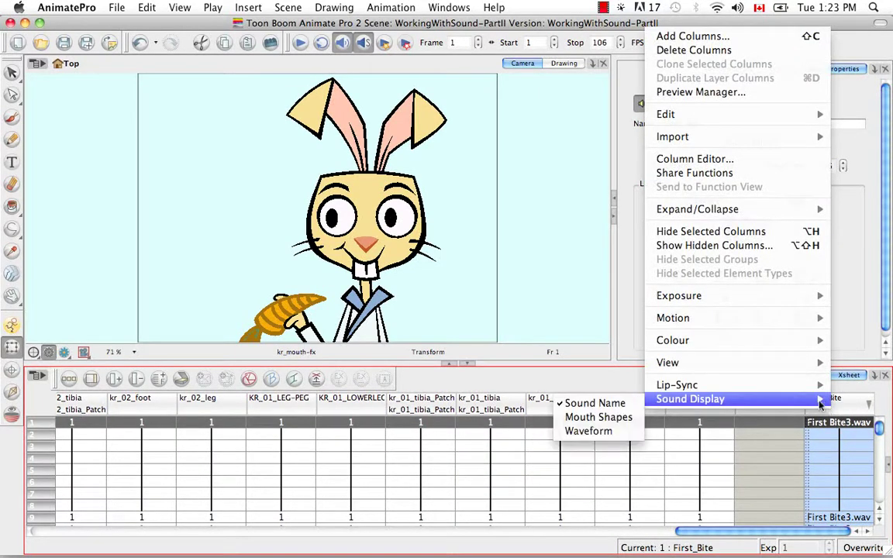
{"action": "left_click", "coordinate": [624, 418]}
{"action": "mouse_move", "coordinate": [878, 426]}
{"action": "left_mouse_down"}
{"action": "mouse_move", "coordinate": [879, 501]}
{"action": "mouse_move", "coordinate": [881, 430]}
{"action": "left_mouse_up"}
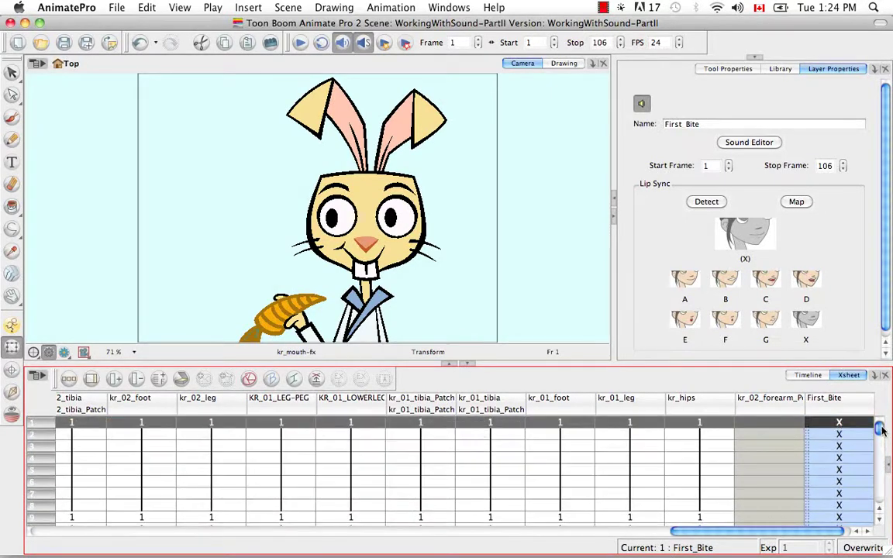
Select frame 26 of the First_Bite sound layer in the Timeline and examine where the Auto Lip-Sync Detection command is offered
{"action": "left_click", "coordinate": [803, 374]}
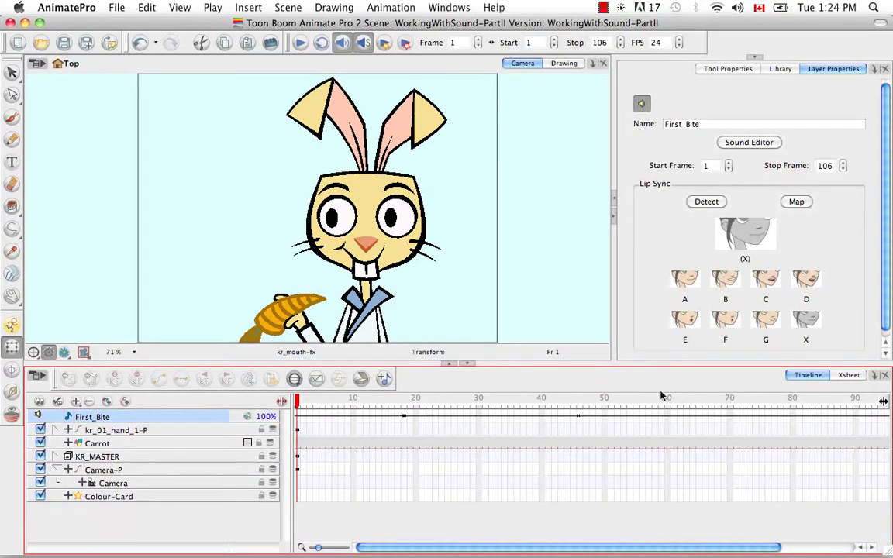
{"action": "left_click", "coordinate": [456, 419]}
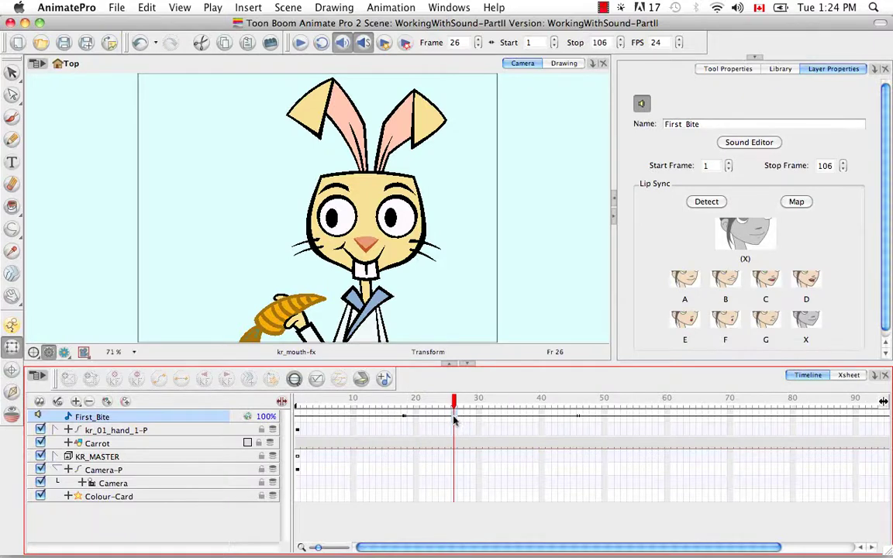
{"action": "right_click", "coordinate": [454, 418]}
{"action": "mouse_move", "coordinate": [469, 422]}
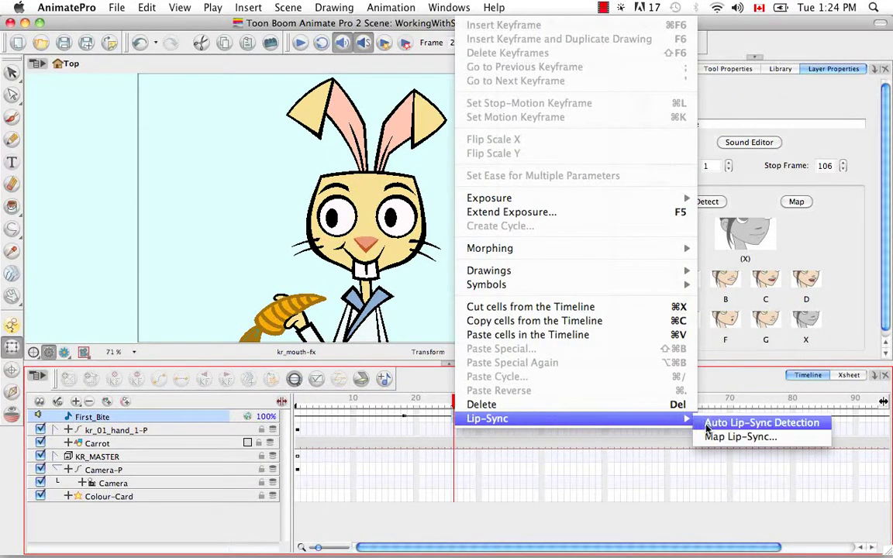
{"action": "left_click", "coordinate": [688, 352]}
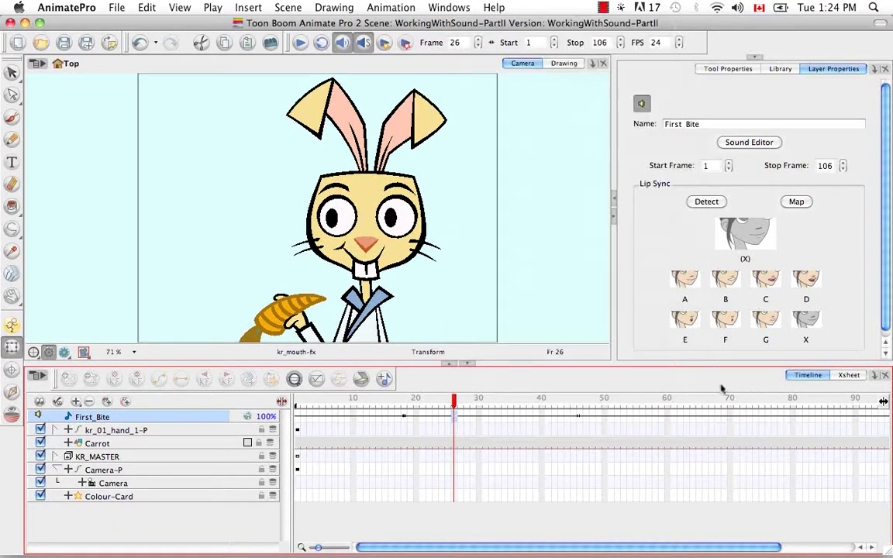
{"action": "left_click", "coordinate": [391, 10]}
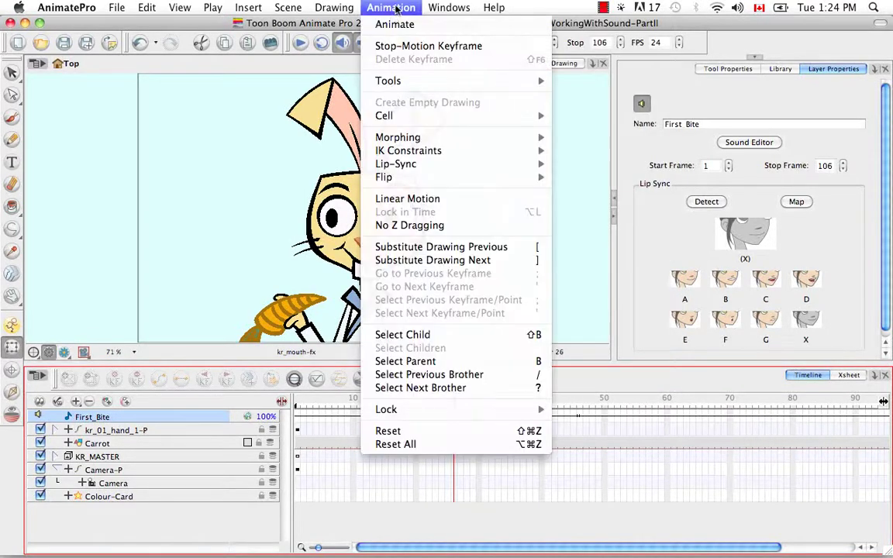
{"action": "mouse_move", "coordinate": [405, 160]}
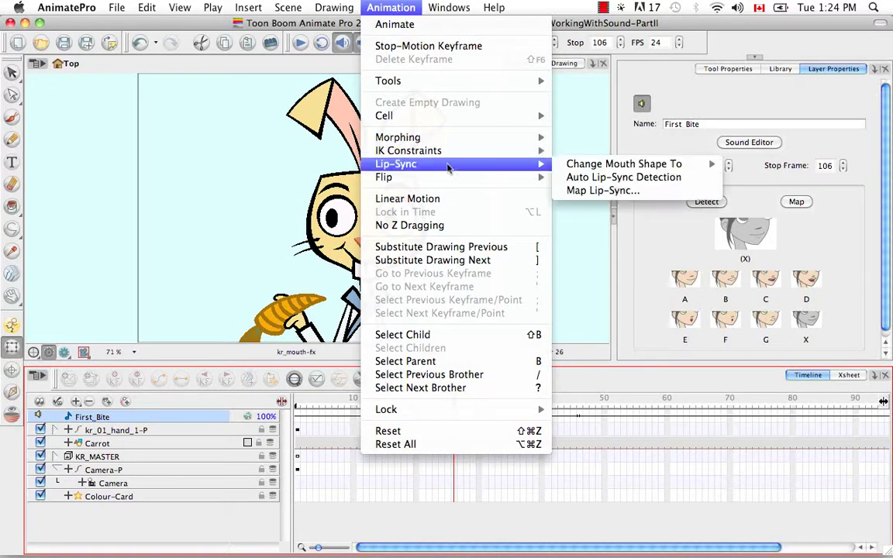
{"action": "mouse_move", "coordinate": [620, 168]}
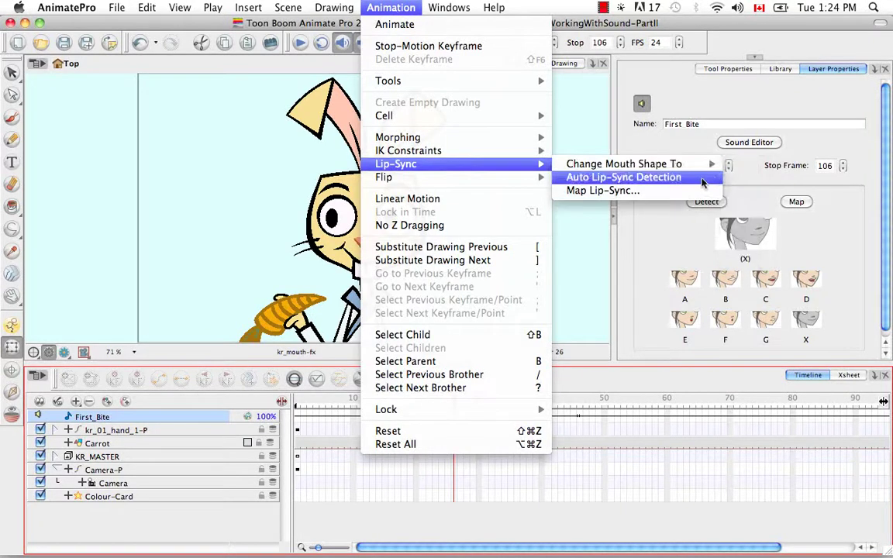
{"action": "left_click", "coordinate": [671, 174]}
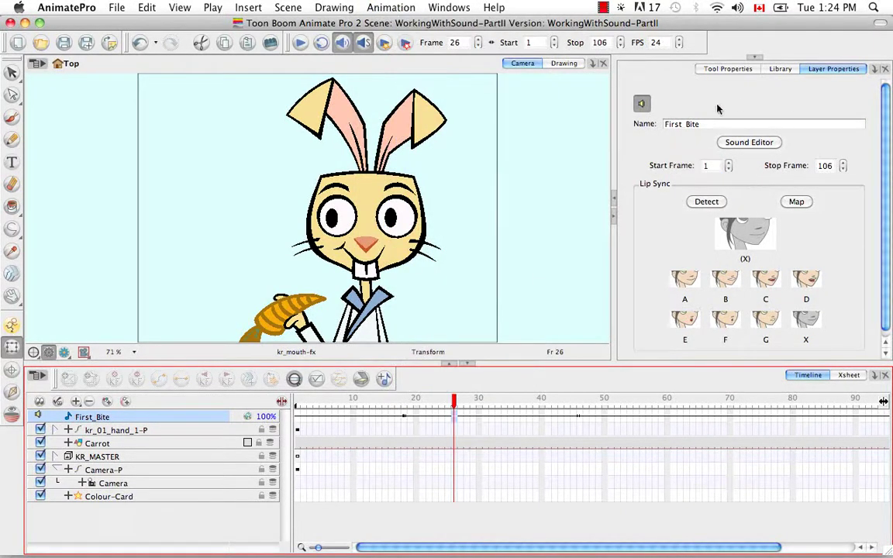
Run Auto Lip-Sync Detection on the First_Bite waveform in the Sound Element Editor and close the editor
{"action": "left_click", "coordinate": [746, 142]}
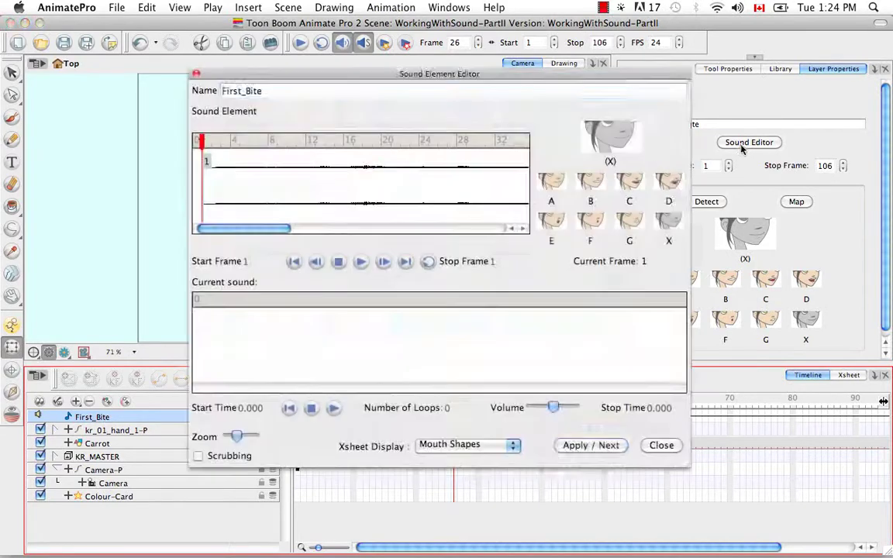
{"action": "left_click", "coordinate": [346, 175]}
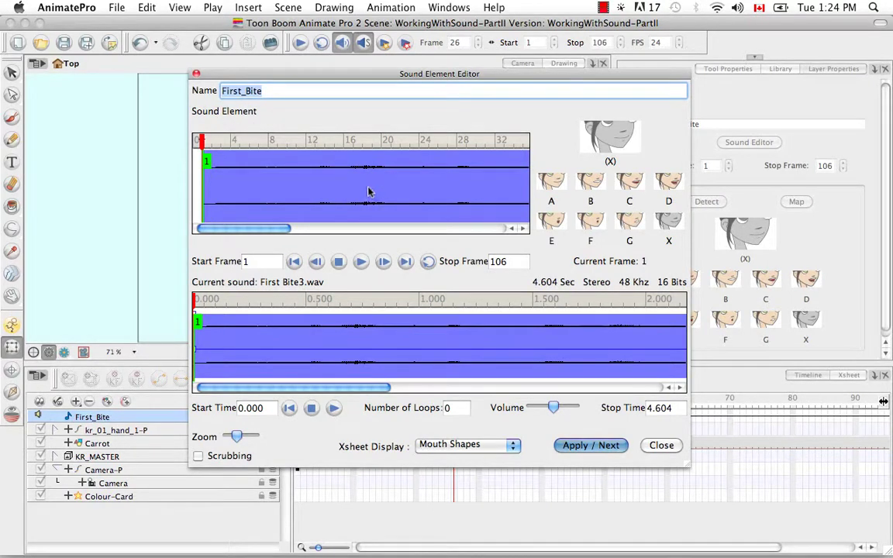
{"action": "right_click", "coordinate": [368, 193]}
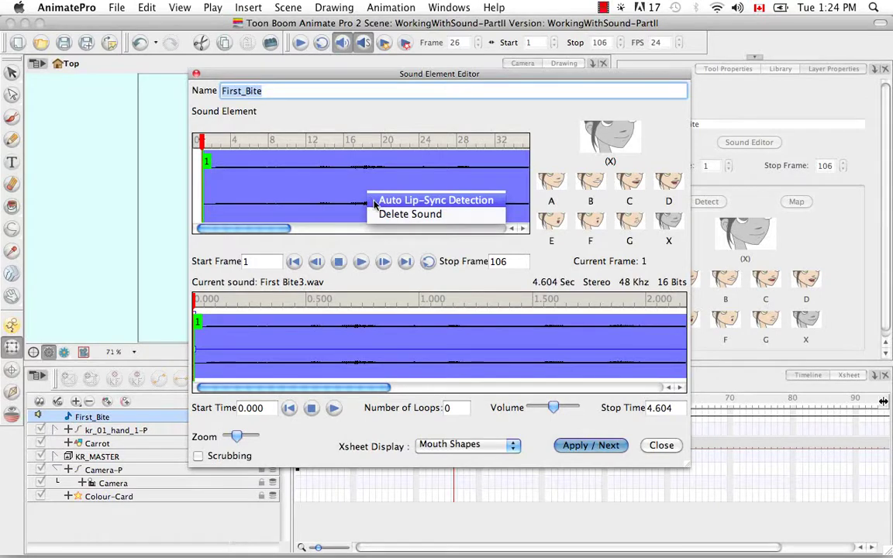
{"action": "left_click", "coordinate": [375, 201]}
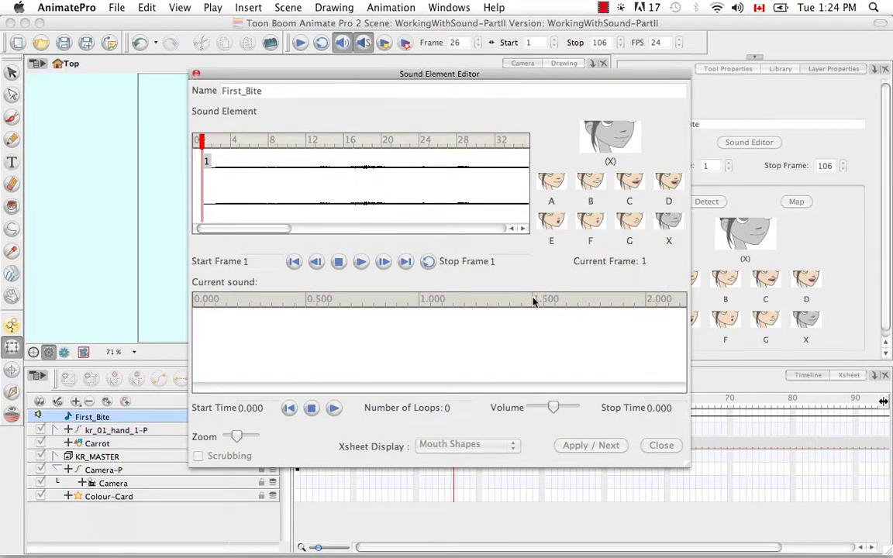
{"action": "left_click", "coordinate": [197, 74]}
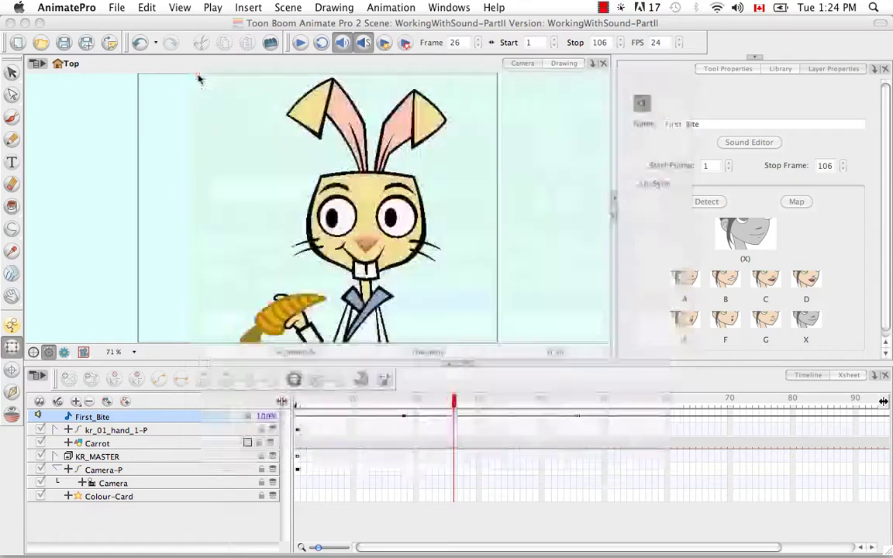
Review the mouth shape letters in the First_Bite column of the Xsheet and return to the Timeline
{"action": "left_click", "coordinate": [853, 375]}
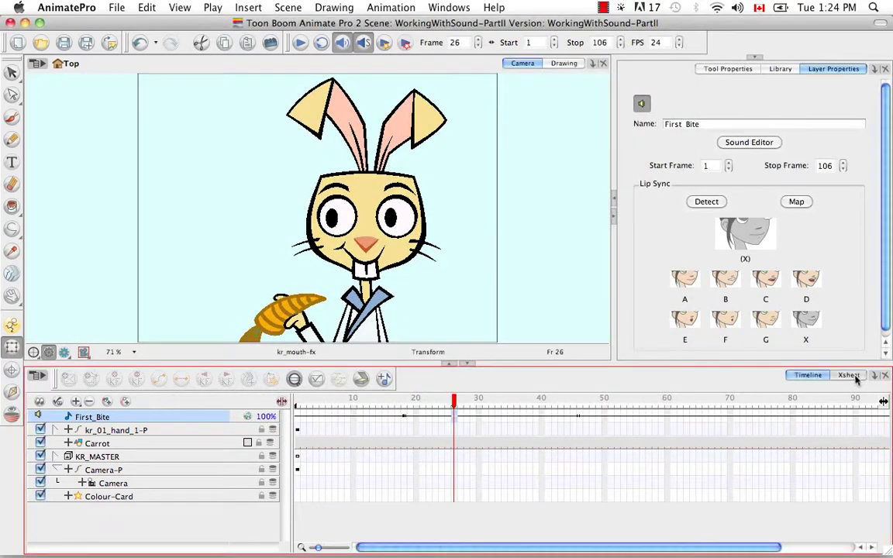
{"action": "left_click", "coordinate": [849, 375]}
{"action": "left_click_drag", "start_coordinate": [880, 440], "coordinate": [880, 442]}
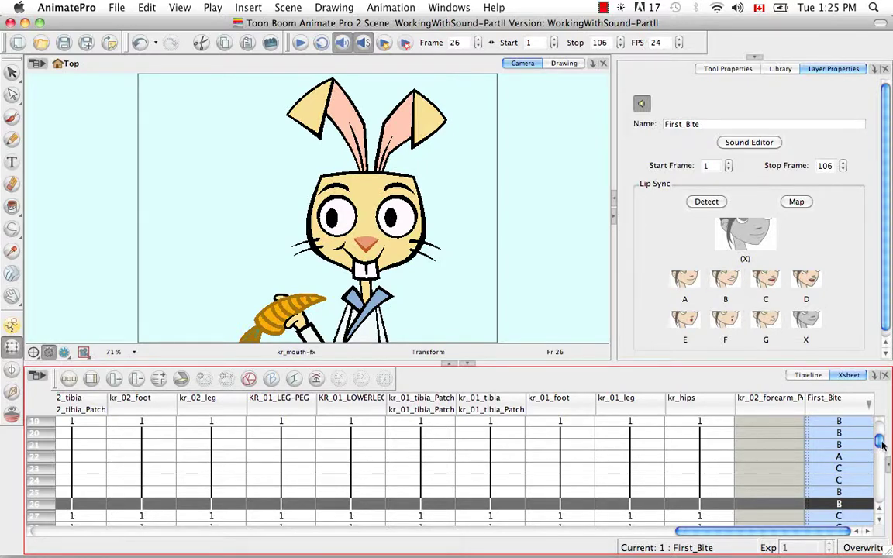
{"action": "scroll", "coordinate": [881, 443], "scroll_direction": "up", "scroll_amount": 5}
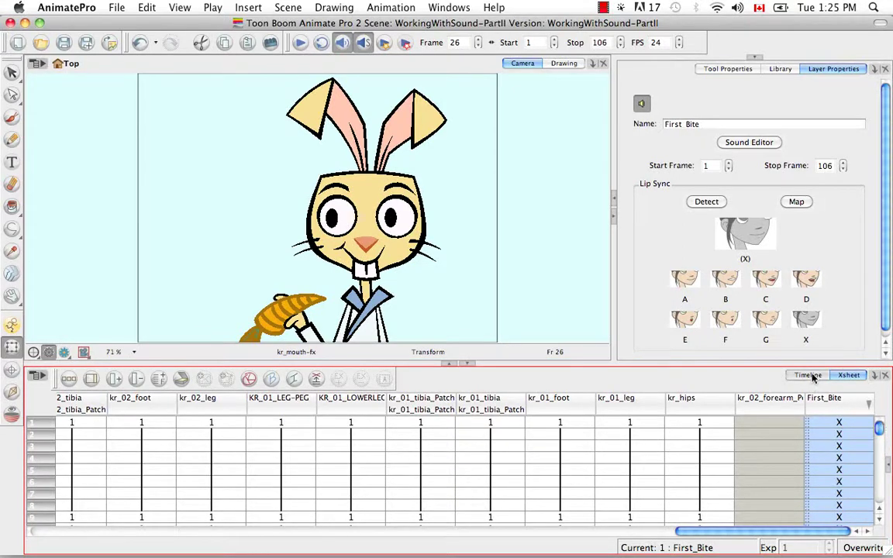
{"action": "left_click", "coordinate": [812, 377]}
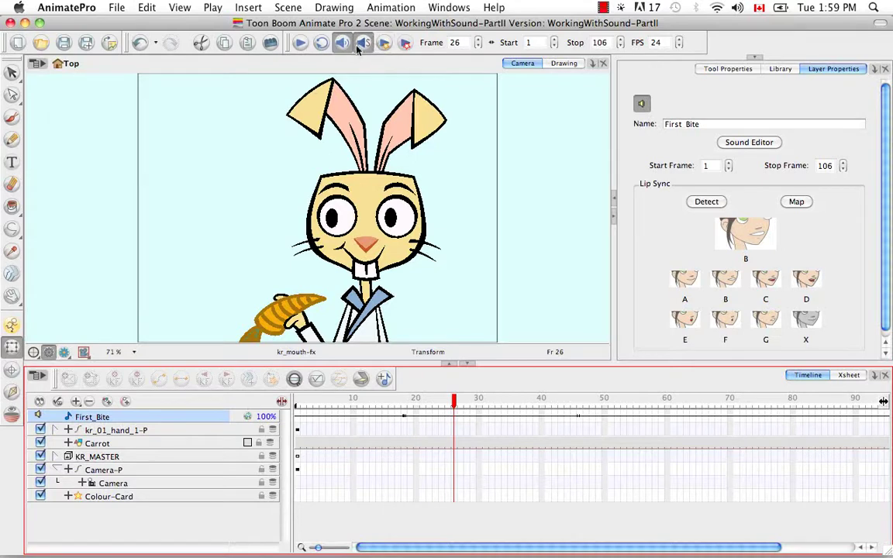
Show the Timeline's drawing names beside the layers, select the rabbit's mouth in the camera view and locate its kr_mouth layer
{"action": "left_click", "coordinate": [285, 401]}
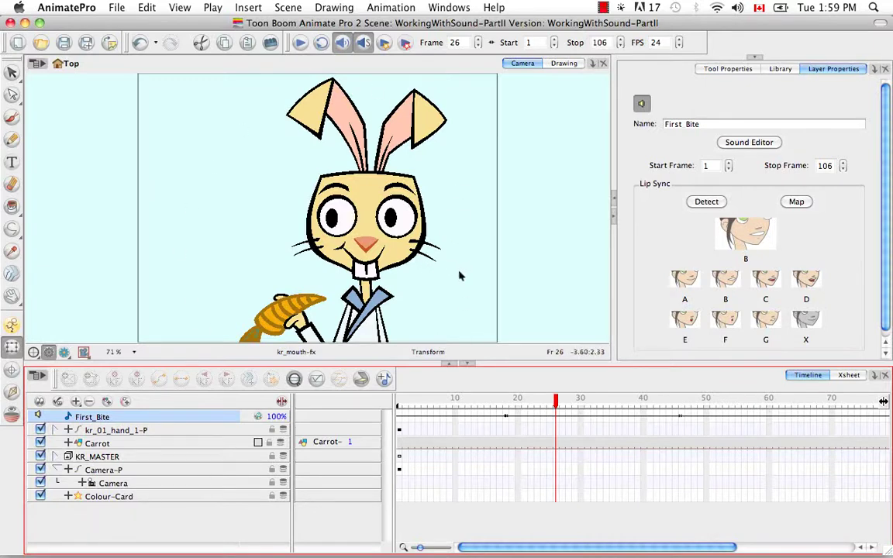
{"action": "left_click", "coordinate": [367, 271]}
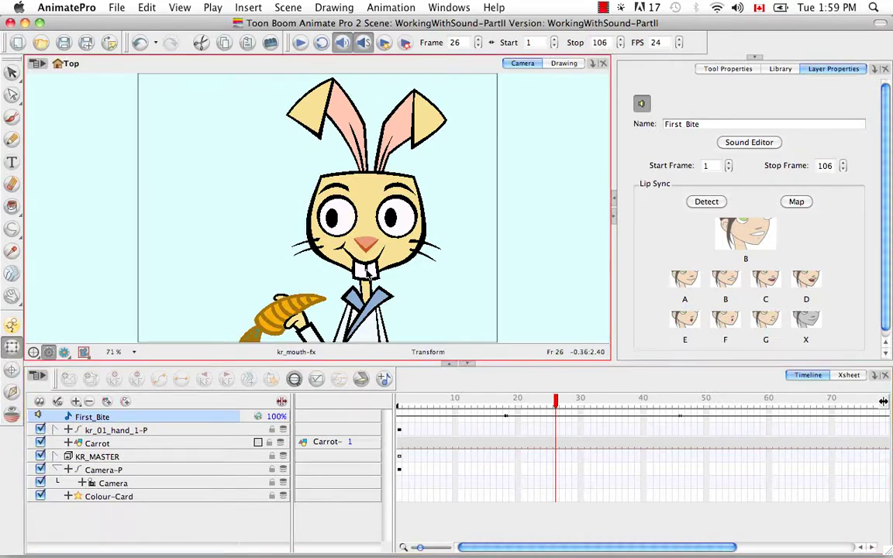
{"action": "left_click", "coordinate": [367, 271]}
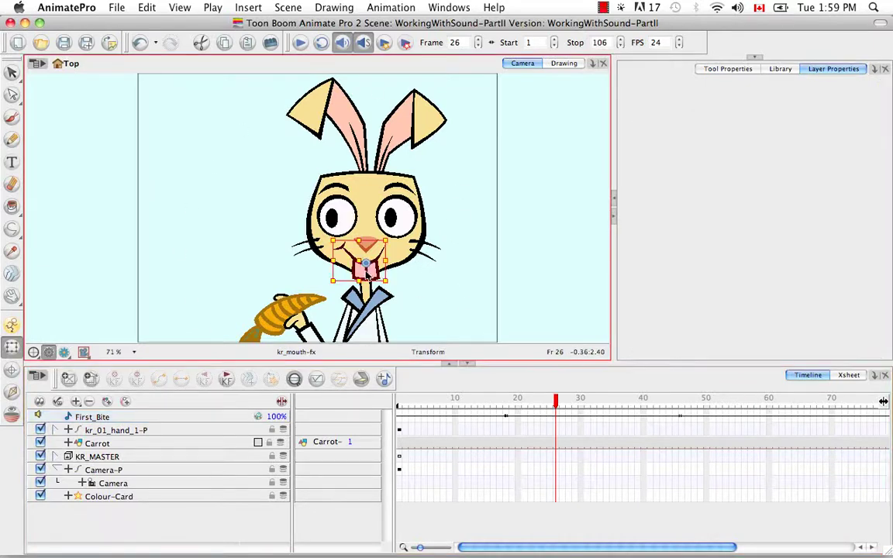
{"action": "left_click", "coordinate": [294, 378]}
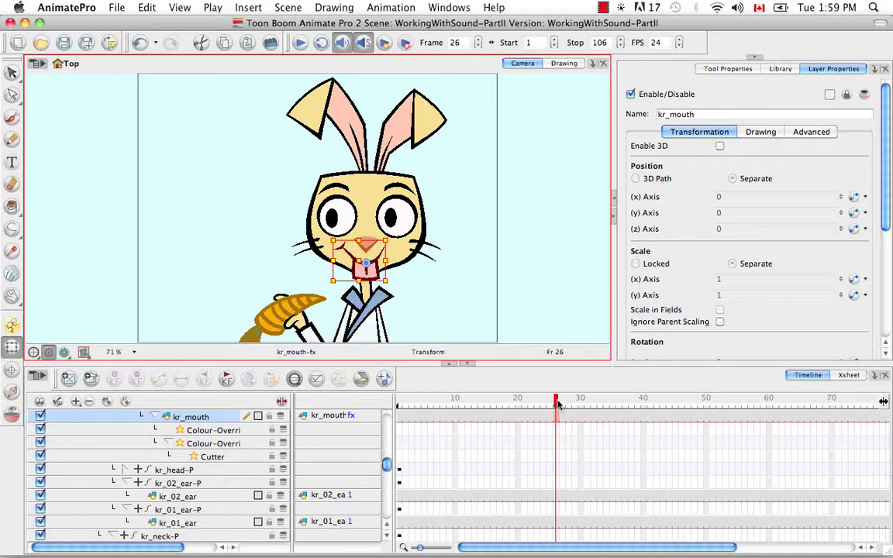
Set kr_mouth to drawing fe at frame 30, check it in the Xsheet and return to the Timeline
{"action": "left_click_drag", "start_coordinate": [558, 404], "coordinate": [582, 406]}
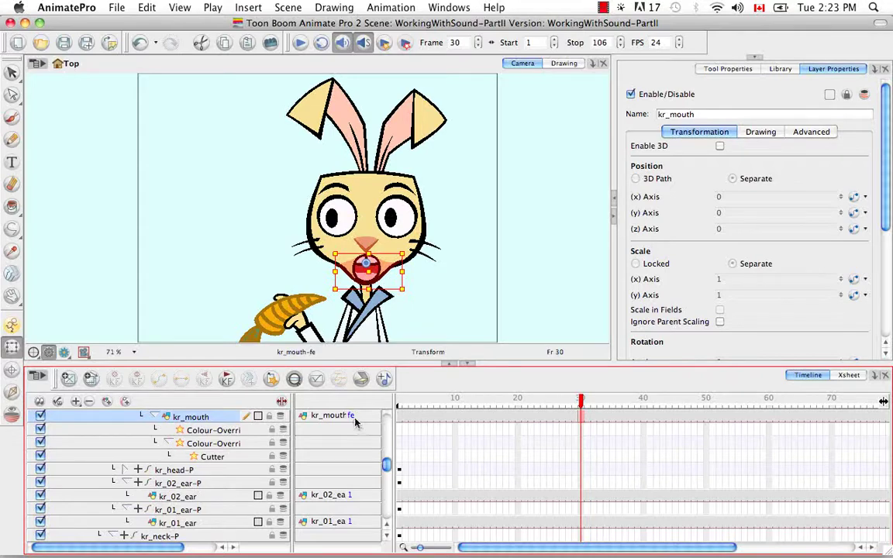
{"action": "left_click", "coordinate": [848, 374]}
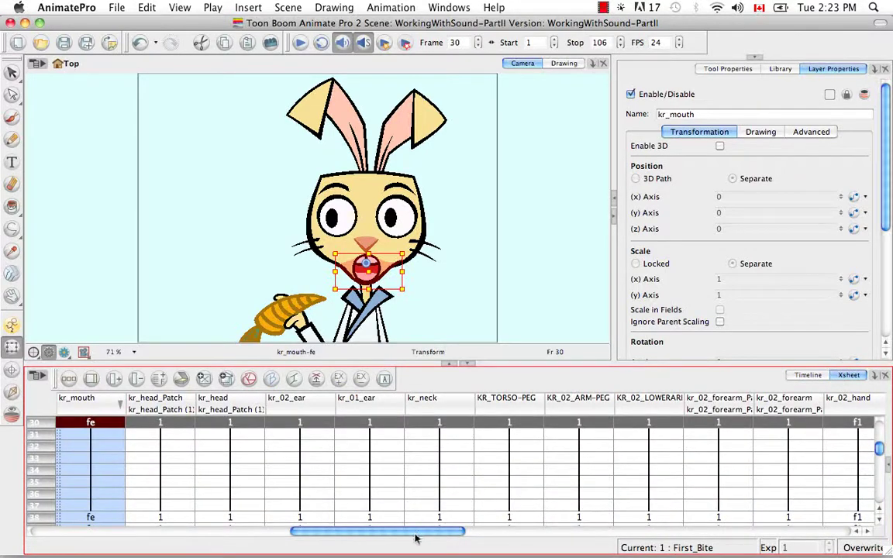
{"action": "left_click_drag", "start_coordinate": [418, 533], "coordinate": [369, 533]}
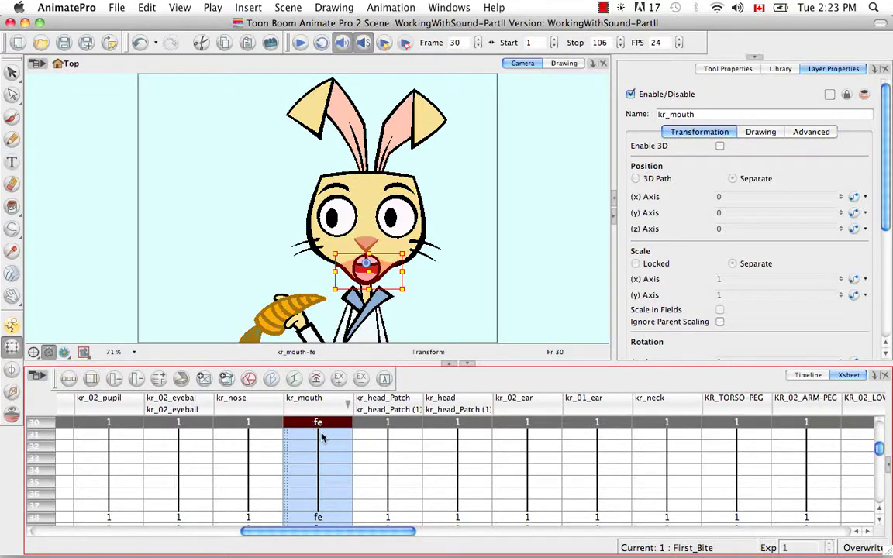
{"action": "left_click", "coordinate": [808, 374]}
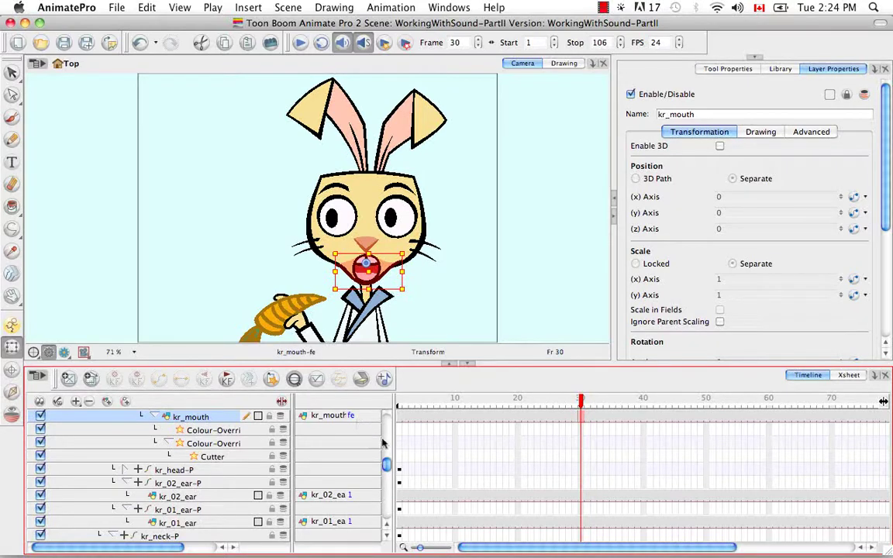
Use the Library's Drawing Substitution to set kr_mouth to drawing fb at frame 42 and drawing fg at frame 38
{"action": "left_click", "coordinate": [780, 69]}
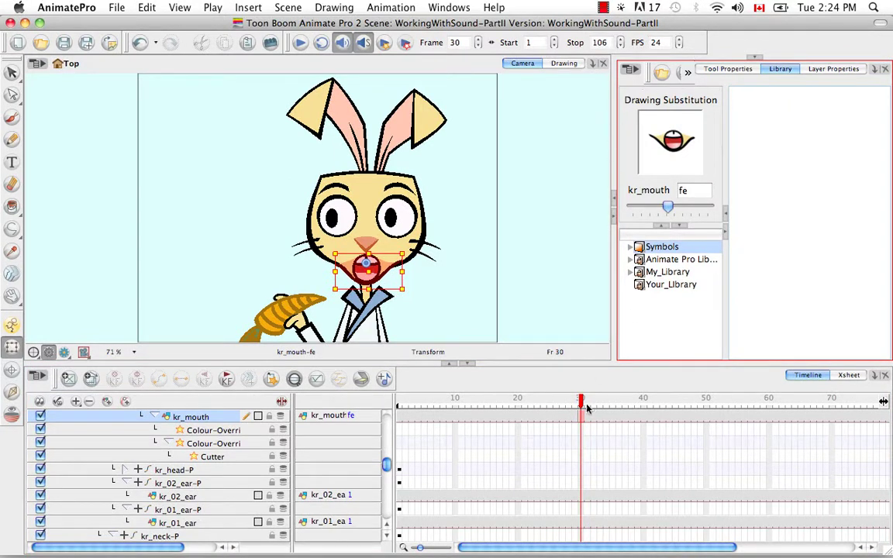
{"action": "left_click_drag", "start_coordinate": [582, 403], "coordinate": [656, 404]}
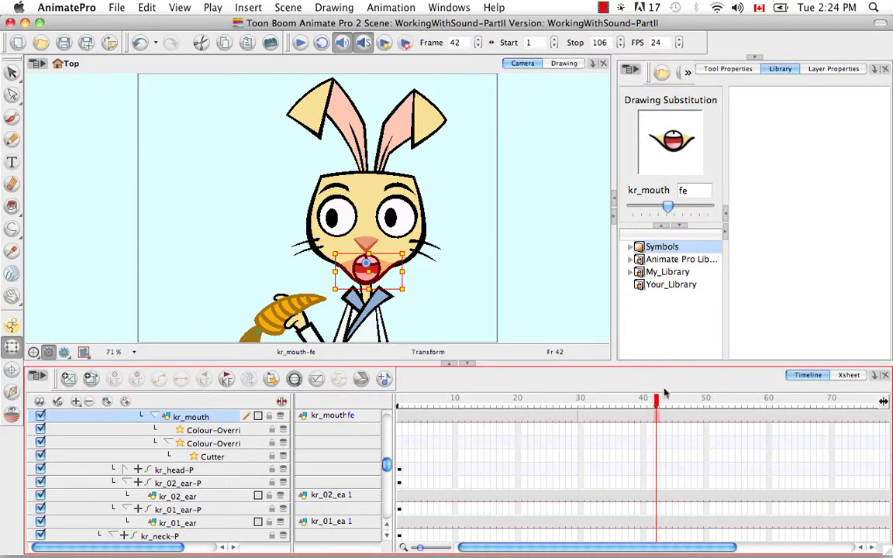
{"action": "mouse_move", "coordinate": [671, 207]}
{"action": "left_mouse_down"}
{"action": "mouse_move", "coordinate": [680, 203]}
{"action": "mouse_move", "coordinate": [660, 205]}
{"action": "left_mouse_up"}
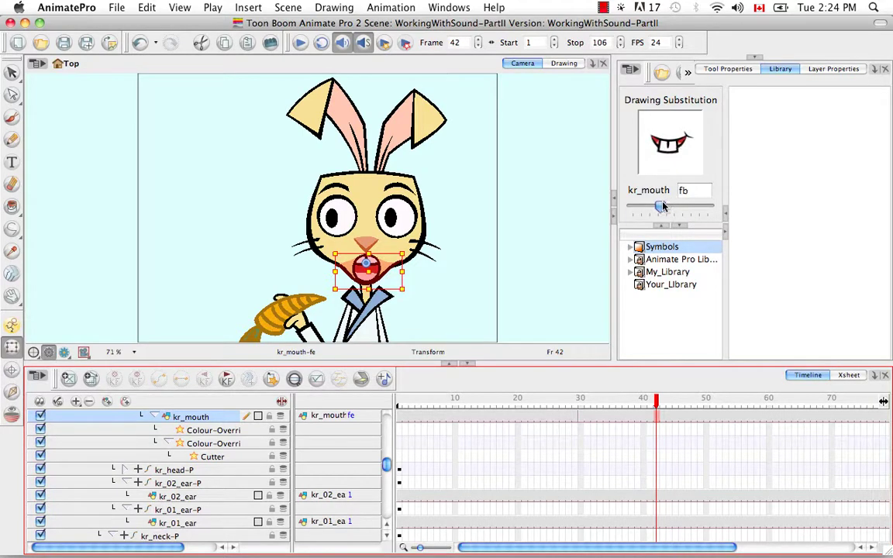
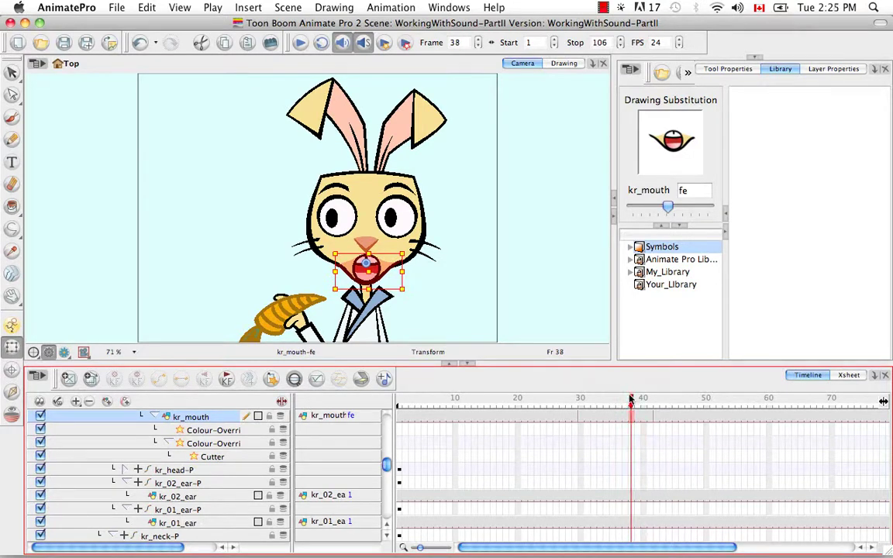
{"action": "left_click_drag", "start_coordinate": [668, 209], "coordinate": [672, 208]}
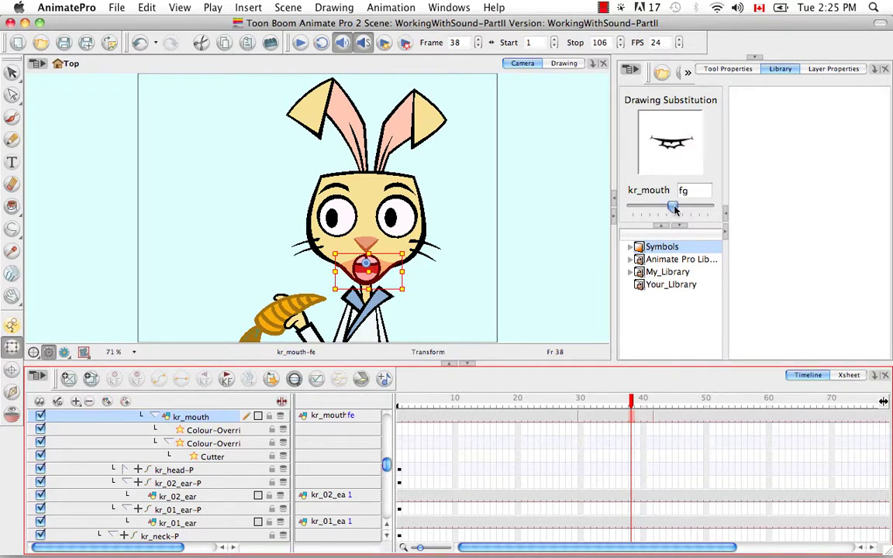
Scrub the Timeline between frames 29 and 55 to review the drawing changes on kr_mouth
{"action": "mouse_move", "coordinate": [632, 401]}
{"action": "left_mouse_down"}
{"action": "mouse_move", "coordinate": [653, 402]}
{"action": "mouse_move", "coordinate": [577, 402]}
{"action": "mouse_move", "coordinate": [598, 404]}
{"action": "left_mouse_up"}
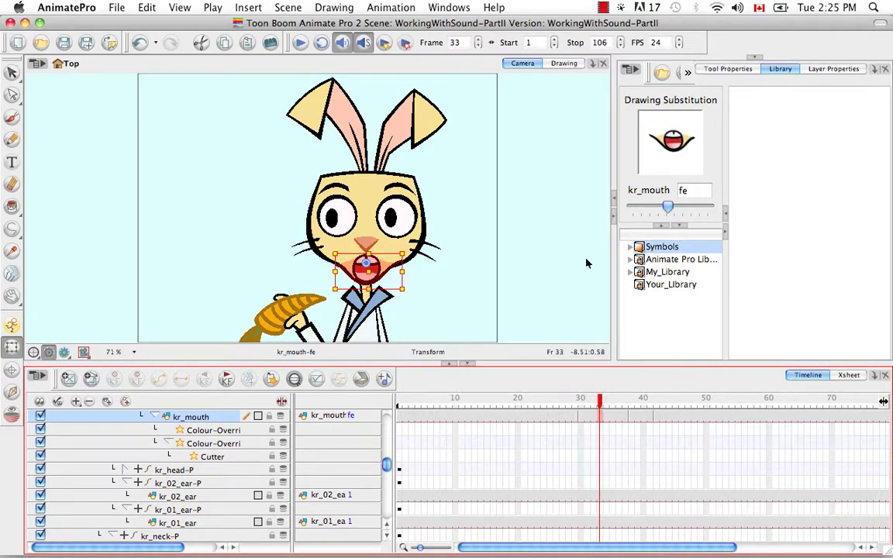
{"action": "mouse_move", "coordinate": [601, 403]}
{"action": "left_mouse_down"}
{"action": "mouse_move", "coordinate": [648, 404]}
{"action": "mouse_move", "coordinate": [570, 403]}
{"action": "mouse_move", "coordinate": [669, 408]}
{"action": "left_mouse_up"}
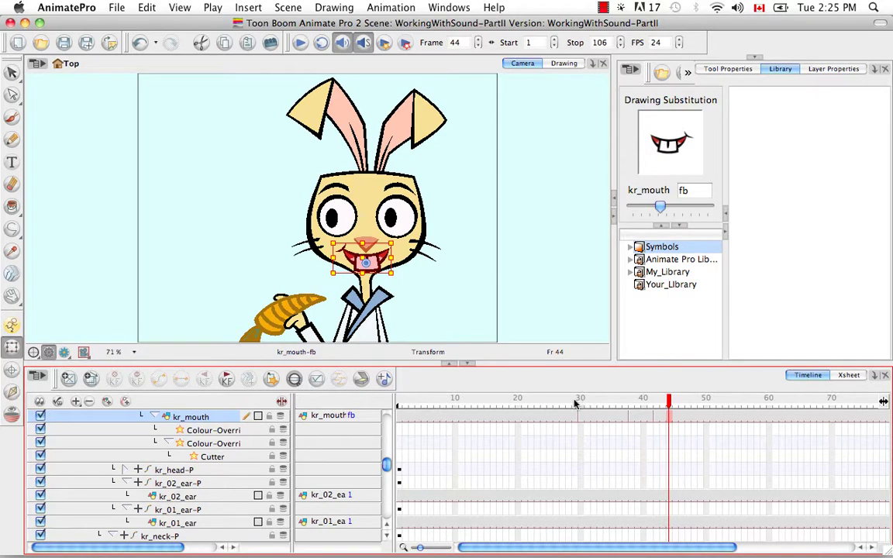
{"action": "left_click", "coordinate": [575, 404]}
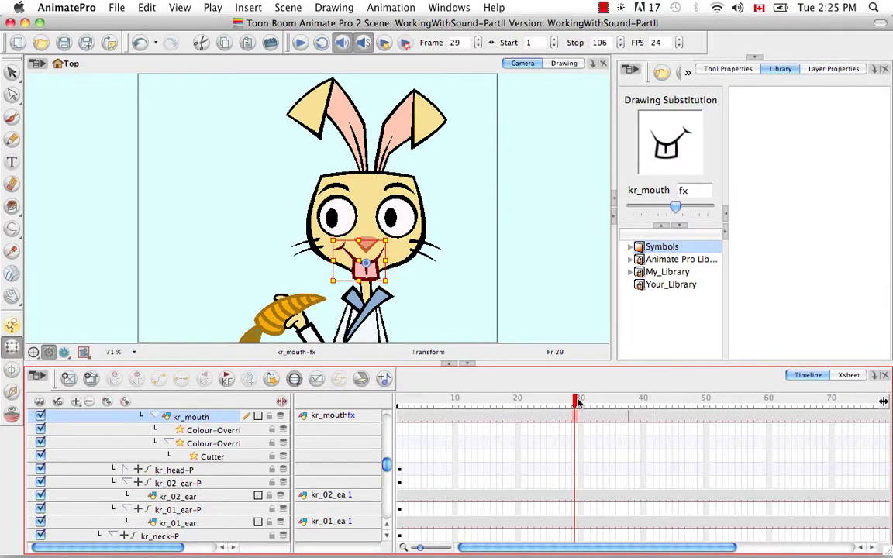
{"action": "left_click_drag", "start_coordinate": [577, 402], "coordinate": [737, 399]}
{"action": "mouse_move", "coordinate": [659, 206]}
{"action": "left_mouse_down"}
{"action": "mouse_move", "coordinate": [674, 207]}
{"action": "mouse_move", "coordinate": [661, 209]}
{"action": "left_mouse_up"}
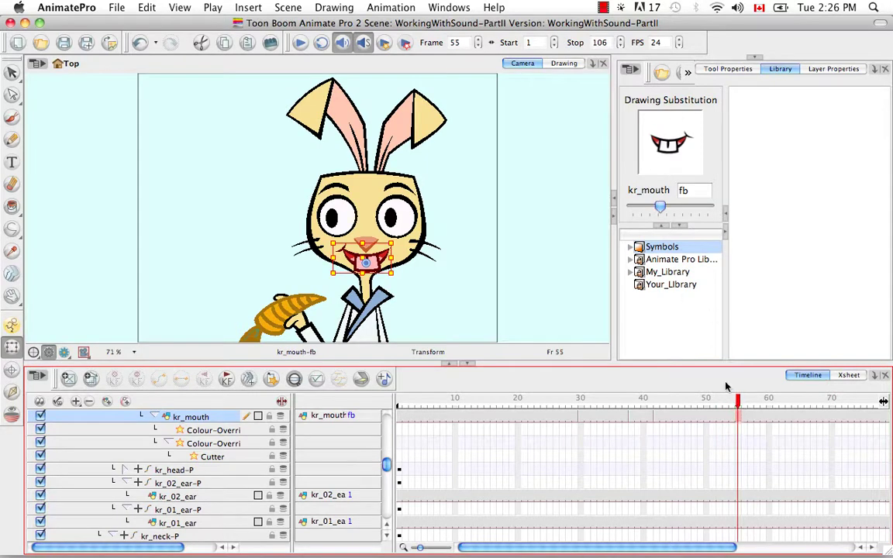
Set kr_mouth to drawing fd at frame 42 and drawing fc at frame 47, and check frame 52
{"action": "left_click_drag", "start_coordinate": [734, 400], "coordinate": [656, 398]}
{"action": "left_click_drag", "start_coordinate": [661, 206], "coordinate": [663, 207]}
{"action": "key", "text": "period"}
{"action": "key", "text": "period"}
{"action": "key", "text": "period"}
{"action": "key", "text": "period"}
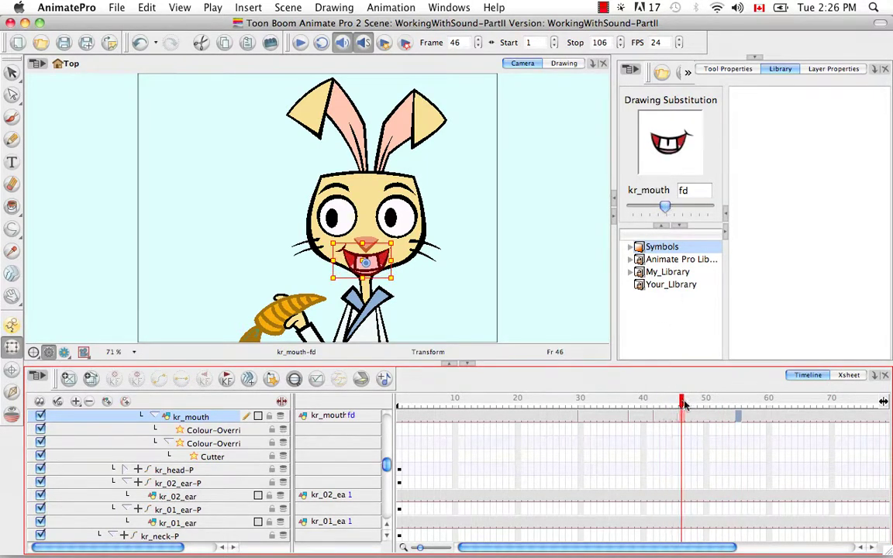
{"action": "key", "text": "period"}
{"action": "left_click", "coordinate": [718, 401]}
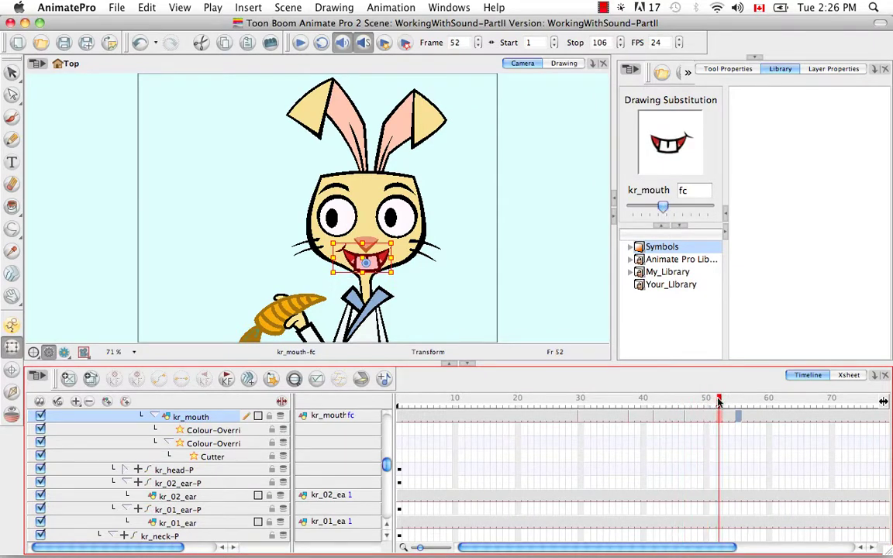
Set kr_mouth to drawing fd at frame 17 and to drawing fa at about frame 23
{"action": "mouse_move", "coordinate": [725, 400]}
{"action": "left_mouse_down"}
{"action": "mouse_move", "coordinate": [667, 399]}
{"action": "mouse_move", "coordinate": [740, 400]}
{"action": "mouse_move", "coordinate": [462, 401]}
{"action": "mouse_move", "coordinate": [504, 402]}
{"action": "mouse_move", "coordinate": [490, 409]}
{"action": "mouse_move", "coordinate": [502, 409]}
{"action": "left_mouse_up"}
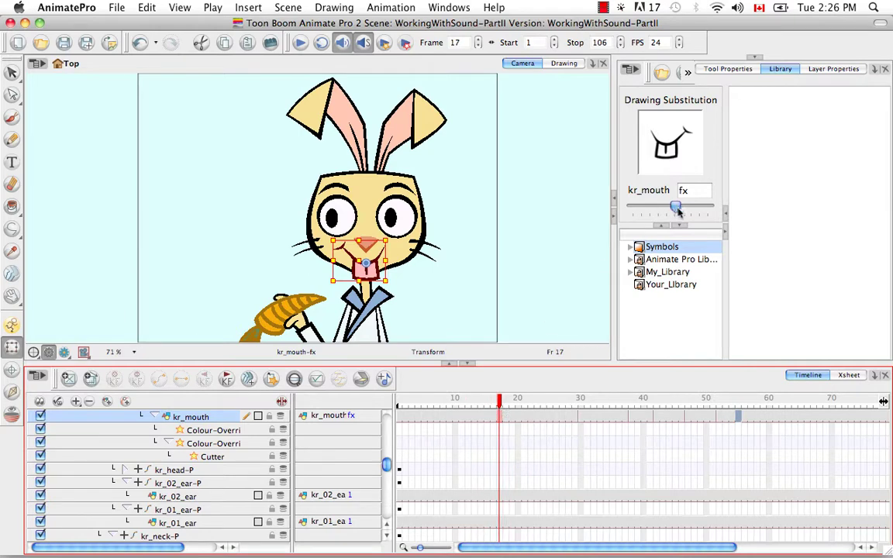
{"action": "mouse_move", "coordinate": [677, 209]}
{"action": "left_mouse_down"}
{"action": "mouse_move", "coordinate": [659, 208]}
{"action": "mouse_move", "coordinate": [668, 207]}
{"action": "mouse_move", "coordinate": [663, 214]}
{"action": "mouse_move", "coordinate": [665, 207]}
{"action": "left_mouse_up"}
{"action": "left_click_drag", "start_coordinate": [495, 402], "coordinate": [537, 404]}
{"action": "mouse_move", "coordinate": [665, 207]}
{"action": "left_mouse_down"}
{"action": "mouse_move", "coordinate": [675, 208]}
{"action": "mouse_move", "coordinate": [657, 207]}
{"action": "left_mouse_up"}
Set kr_mouth to drawing fb at frame 26 and drawing fc at frame 30
{"action": "mouse_move", "coordinate": [542, 402]}
{"action": "left_mouse_down"}
{"action": "mouse_move", "coordinate": [512, 399]}
{"action": "mouse_move", "coordinate": [555, 408]}
{"action": "left_mouse_up"}
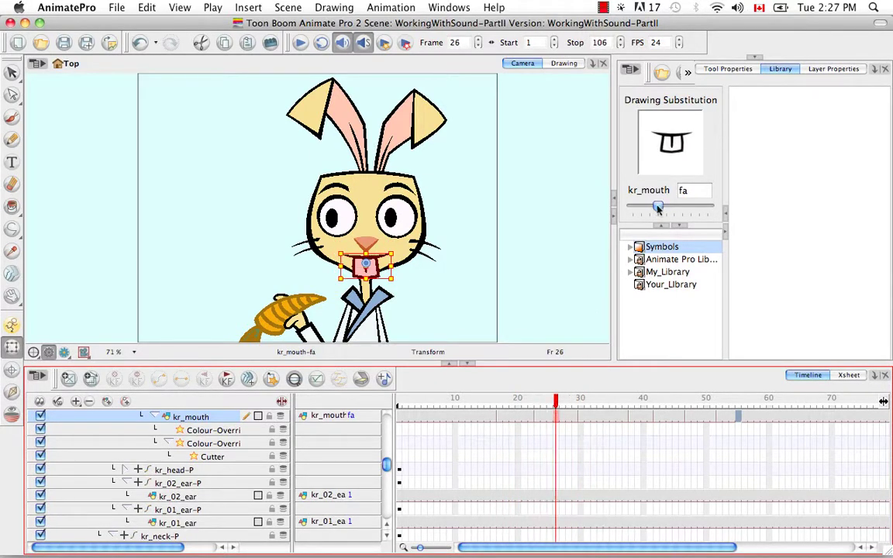
{"action": "key", "text": "="}
{"action": "mouse_move", "coordinate": [562, 417]}
{"action": "left_mouse_down"}
{"action": "mouse_move", "coordinate": [542, 407]}
{"action": "mouse_move", "coordinate": [606, 406]}
{"action": "mouse_move", "coordinate": [544, 405]}
{"action": "mouse_move", "coordinate": [693, 404]}
{"action": "mouse_move", "coordinate": [562, 404]}
{"action": "left_mouse_up"}
{"action": "key", "text": "minus"}
{"action": "key", "text": "minus"}
Shorten the playback range so that it stops at frame 55
{"action": "left_click", "coordinate": [443, 403]}
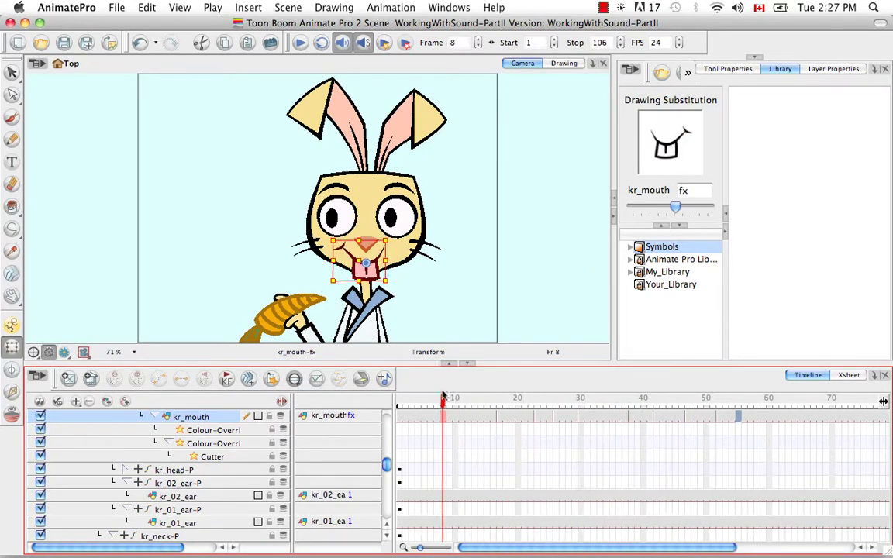
{"action": "left_click_drag", "start_coordinate": [605, 548], "coordinate": [728, 547]}
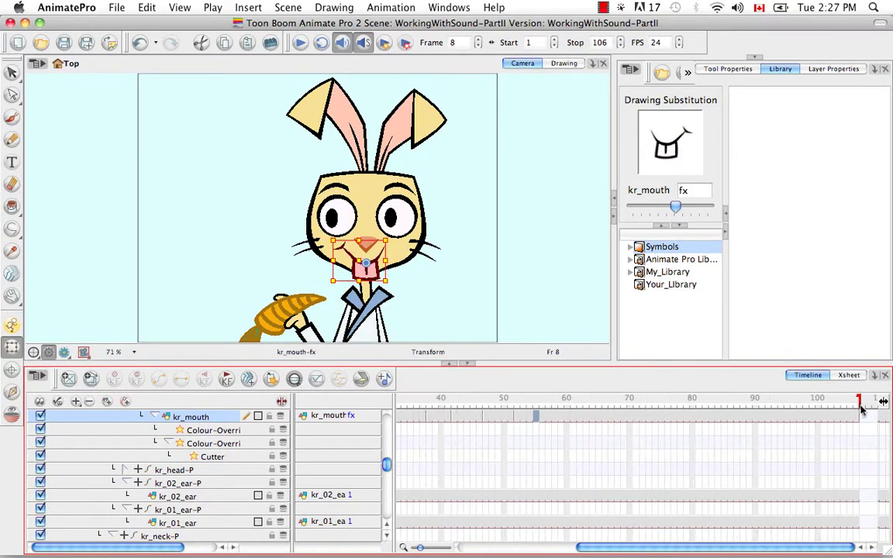
{"action": "mouse_move", "coordinate": [860, 408]}
{"action": "left_mouse_down"}
{"action": "mouse_move", "coordinate": [541, 409]}
{"action": "mouse_move", "coordinate": [538, 416]}
{"action": "left_mouse_up"}
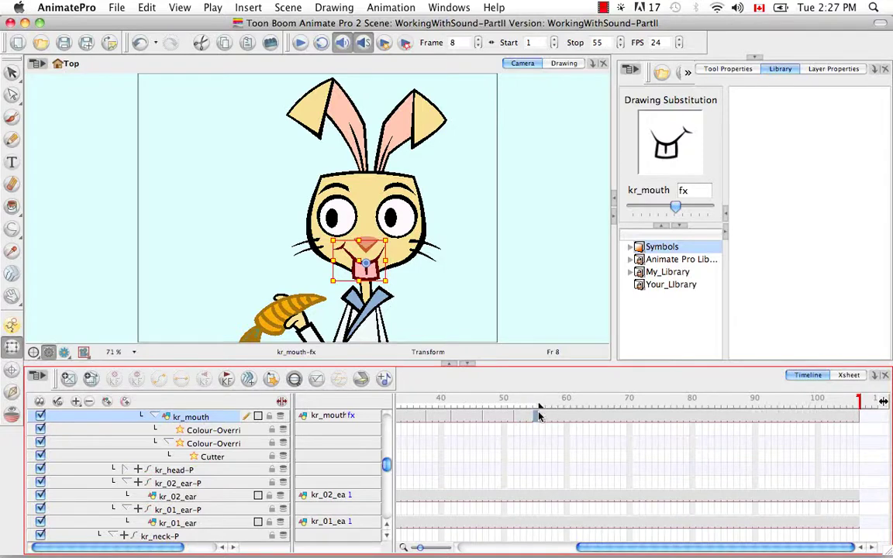
{"action": "left_click_drag", "start_coordinate": [618, 548], "coordinate": [499, 548]}
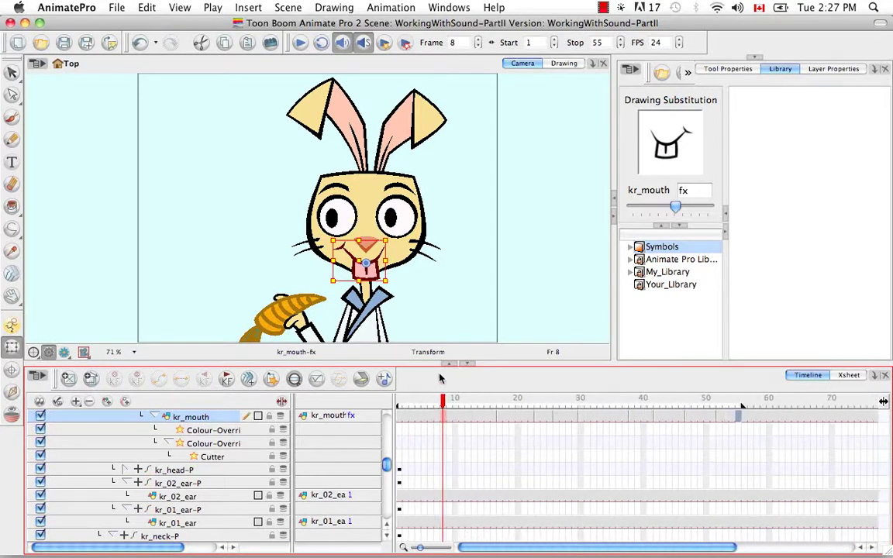
Play the scene in a loop from frame 1 to review the lip-sync, and stop the playback
{"action": "left_click", "coordinate": [399, 403]}
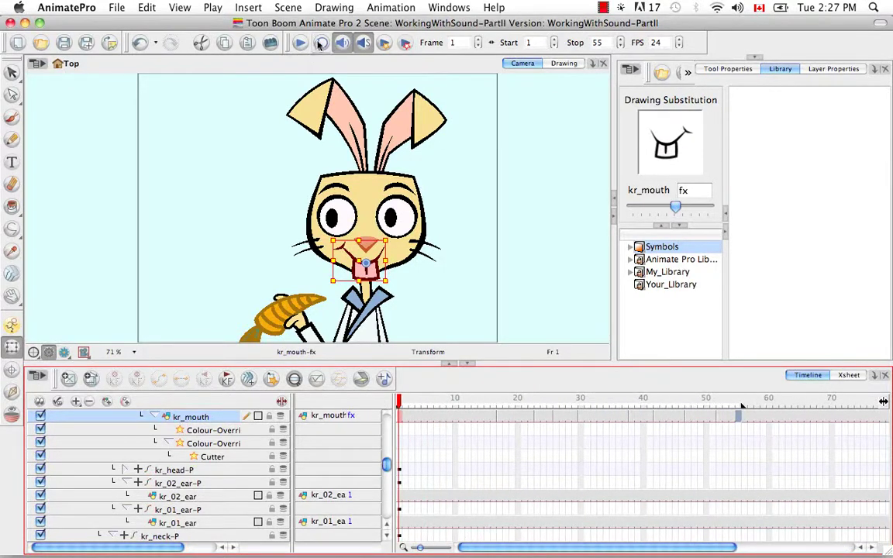
{"action": "left_click", "coordinate": [299, 44]}
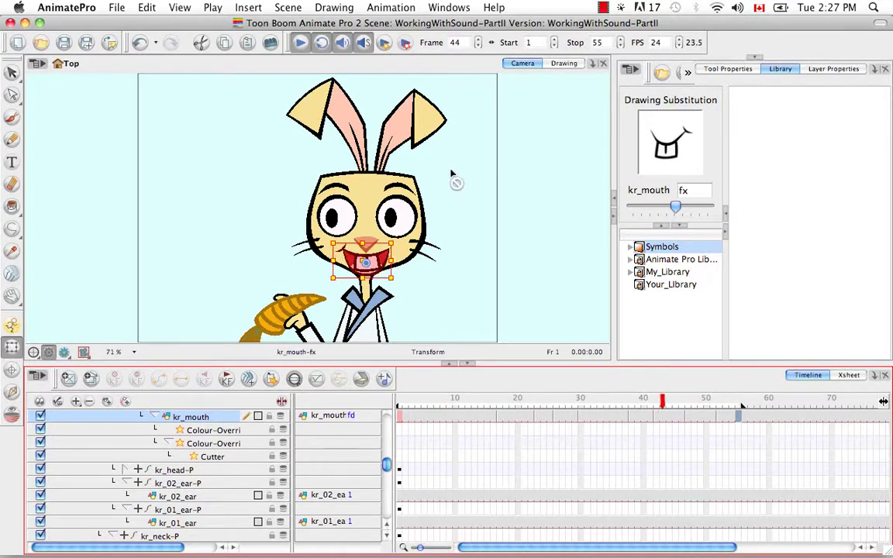
{"action": "left_click", "coordinate": [302, 43]}
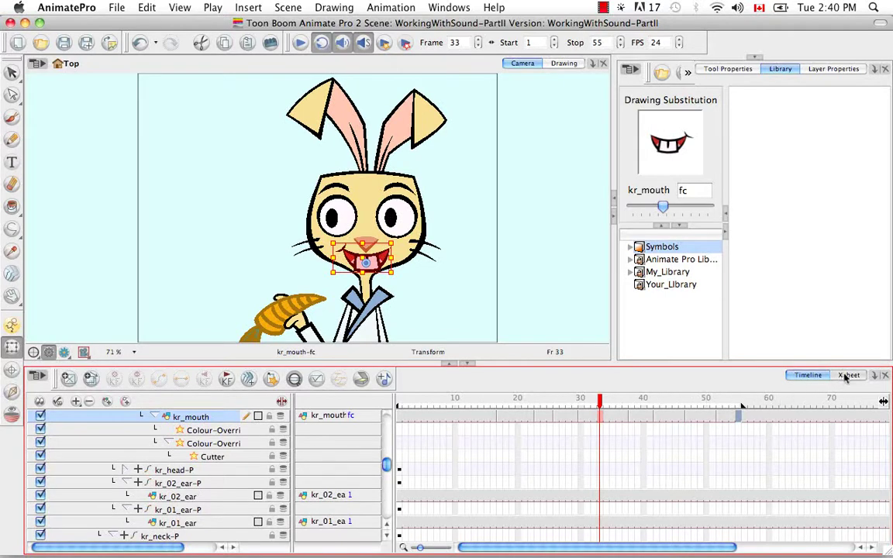
Compare the kr_mouth drawings with the First_Bite mouth shape letters in the Xsheet and return to the Timeline
{"action": "left_click", "coordinate": [846, 375]}
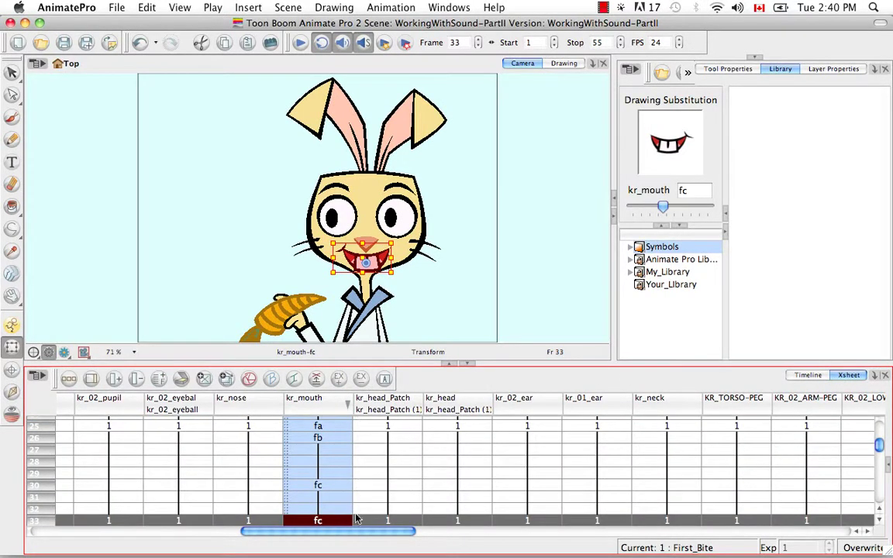
{"action": "left_click_drag", "start_coordinate": [361, 533], "coordinate": [804, 536]}
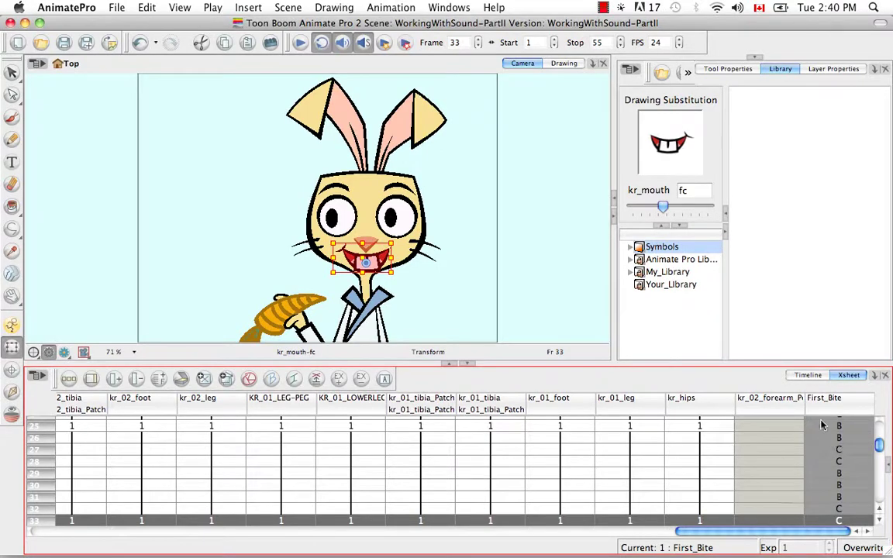
{"action": "left_click", "coordinate": [808, 376]}
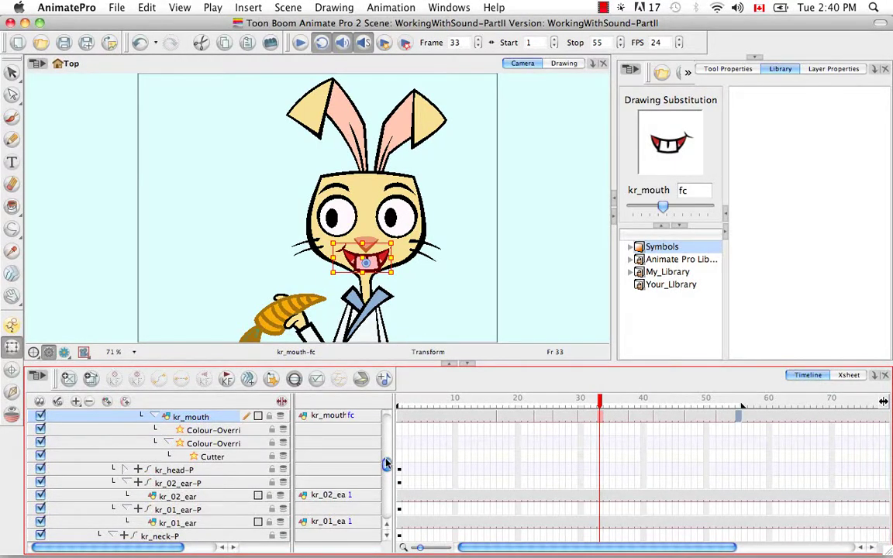
Select frame 28 of the First_Bite sound layer and examine where the Map Lip-Sync command is offered
{"action": "scroll", "coordinate": [390, 454], "scroll_direction": "up", "scroll_amount": 1}
{"action": "left_click_drag", "start_coordinate": [387, 463], "coordinate": [386, 419]}
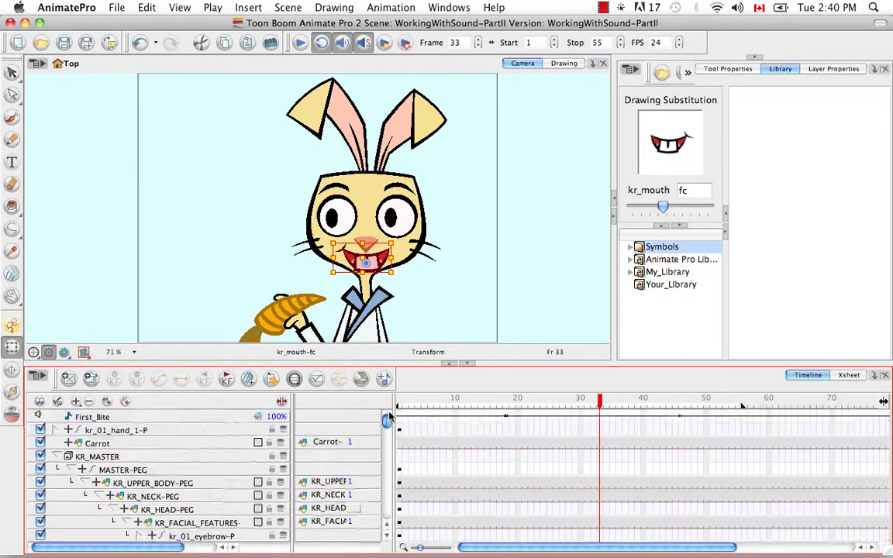
{"action": "left_click", "coordinate": [189, 417]}
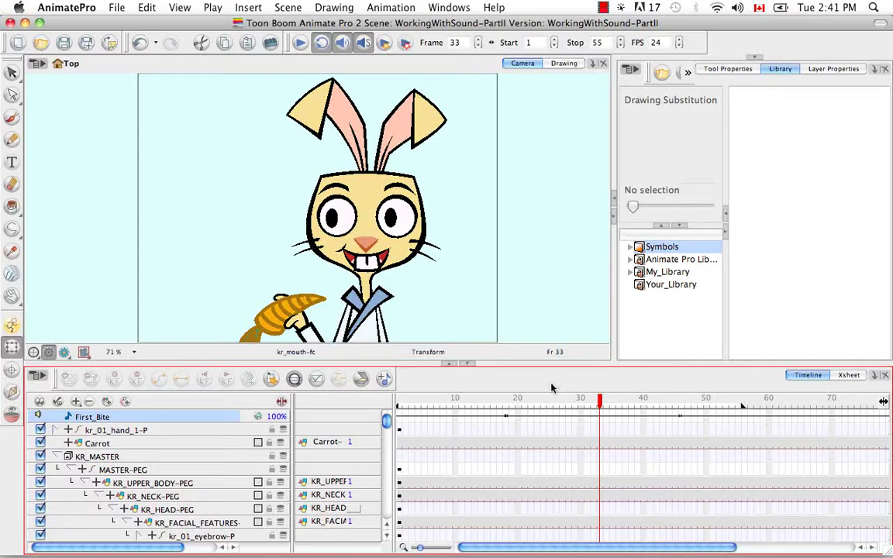
{"action": "left_click", "coordinate": [567, 416]}
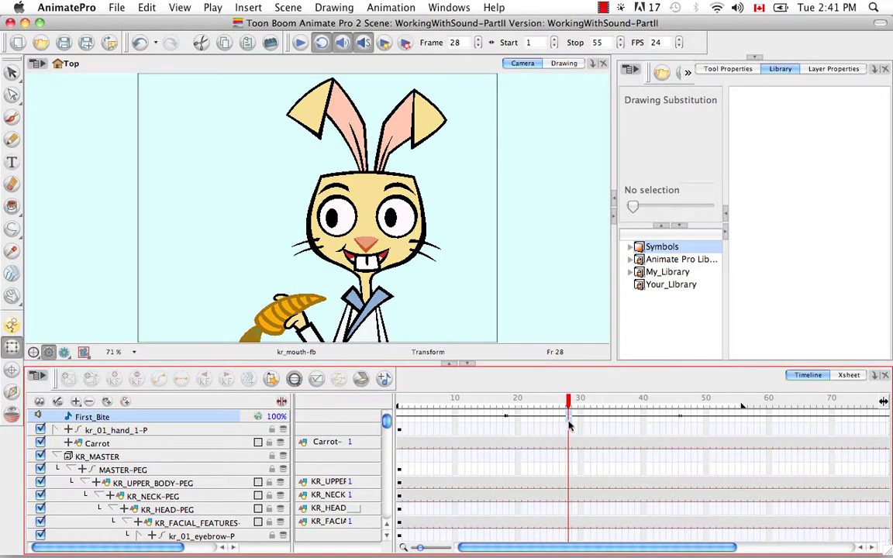
{"action": "right_click", "coordinate": [567, 420]}
{"action": "mouse_move", "coordinate": [577, 421]}
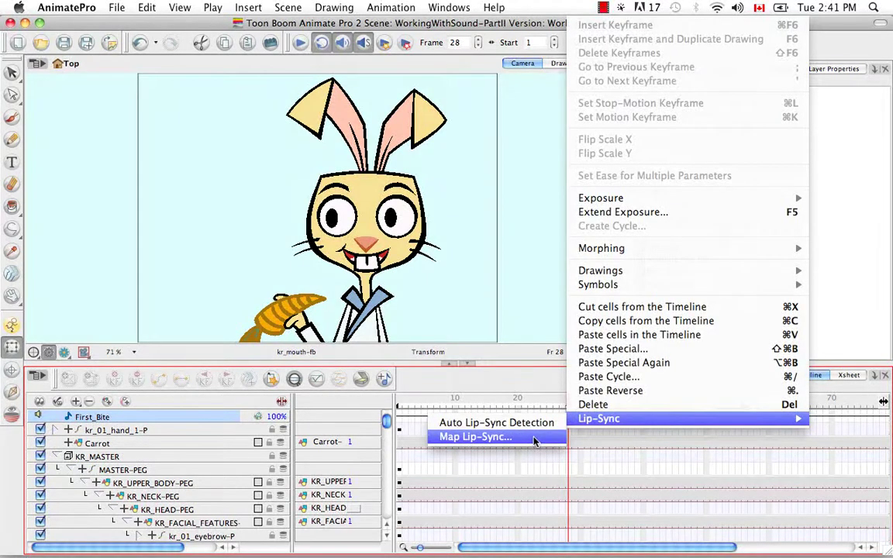
{"action": "left_click", "coordinate": [554, 390]}
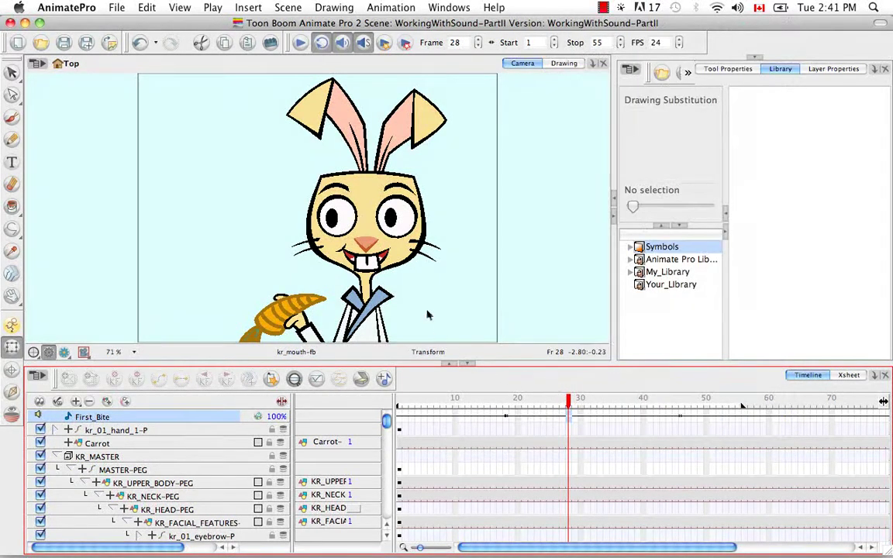
{"action": "left_click", "coordinate": [391, 8]}
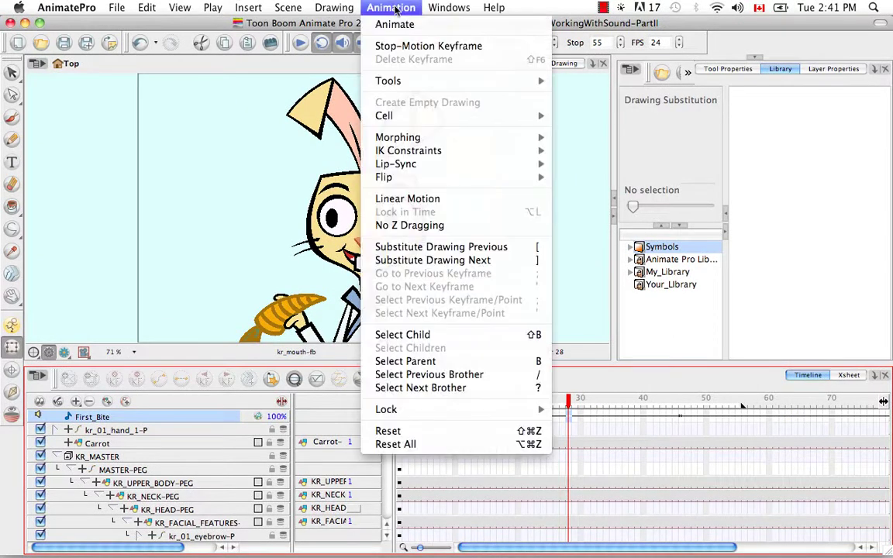
{"action": "mouse_move", "coordinate": [447, 164]}
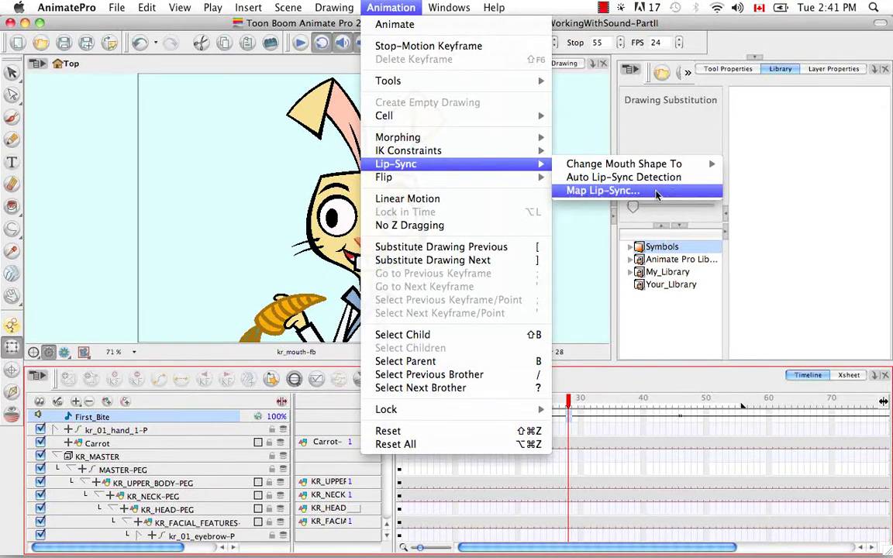
{"action": "left_click", "coordinate": [634, 117]}
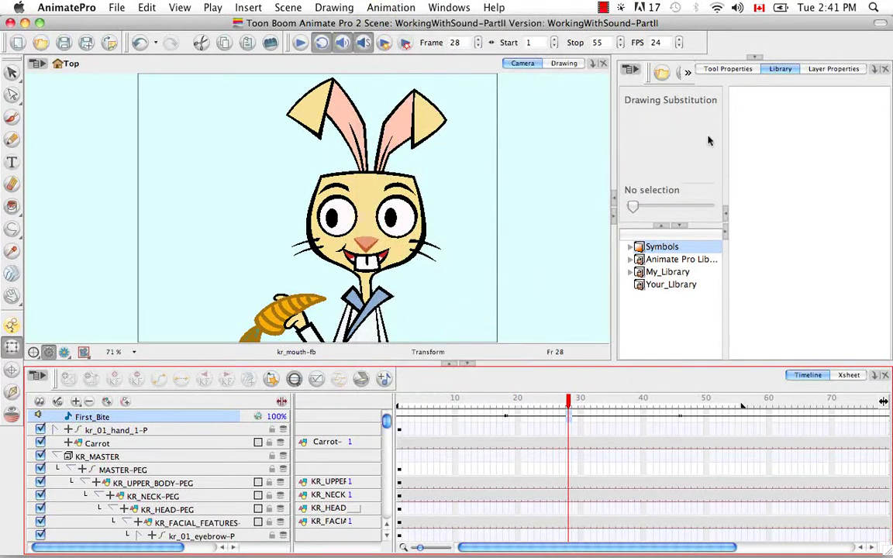
Open the Lip-Sync Mapping for the First_Bite sound layer and set its destination layer to kr_mouth
{"action": "left_click", "coordinate": [832, 70]}
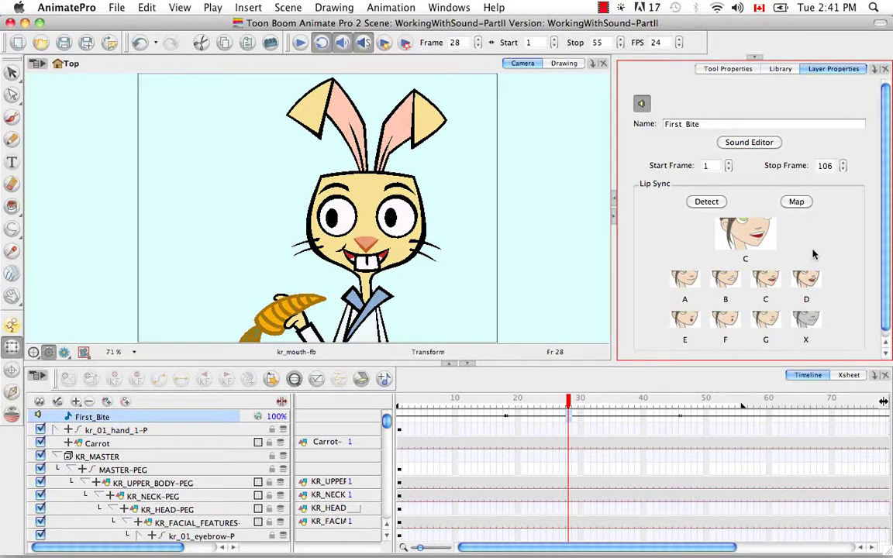
{"action": "left_click", "coordinate": [796, 202]}
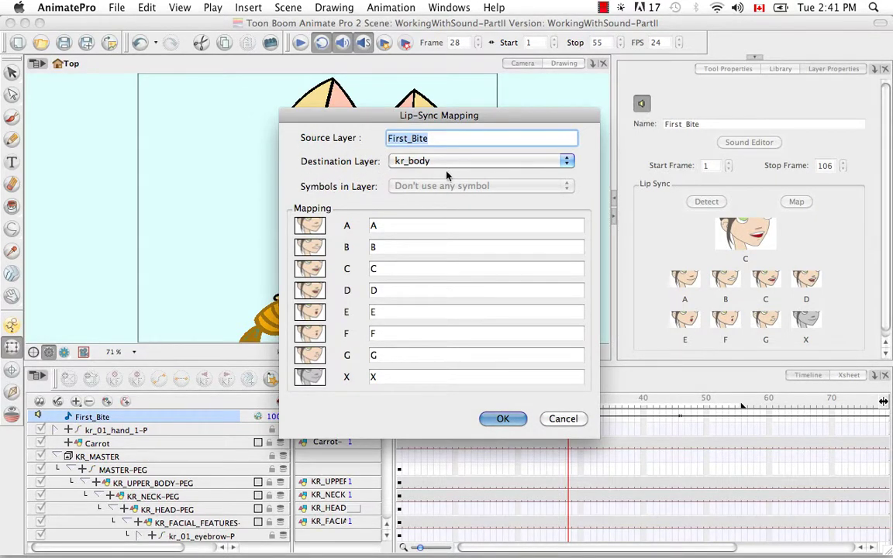
{"action": "left_click", "coordinate": [569, 164]}
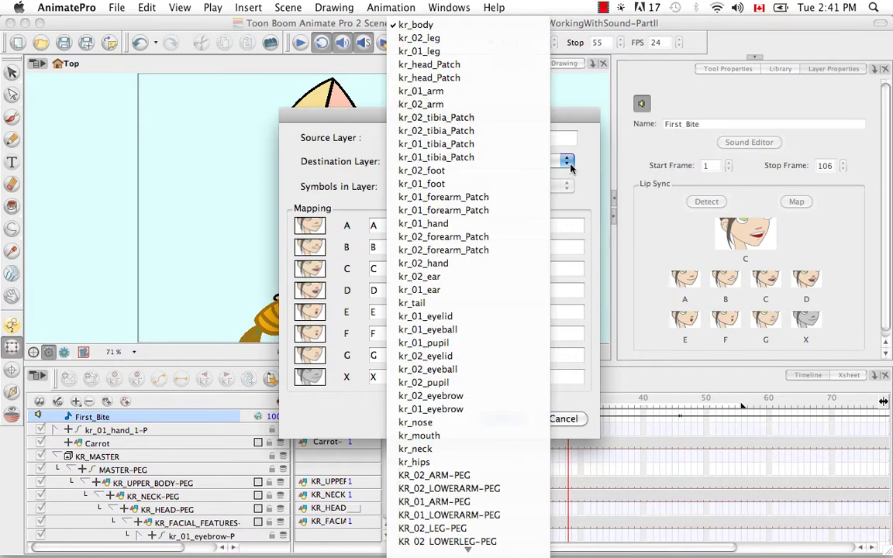
{"action": "left_click", "coordinate": [465, 438]}
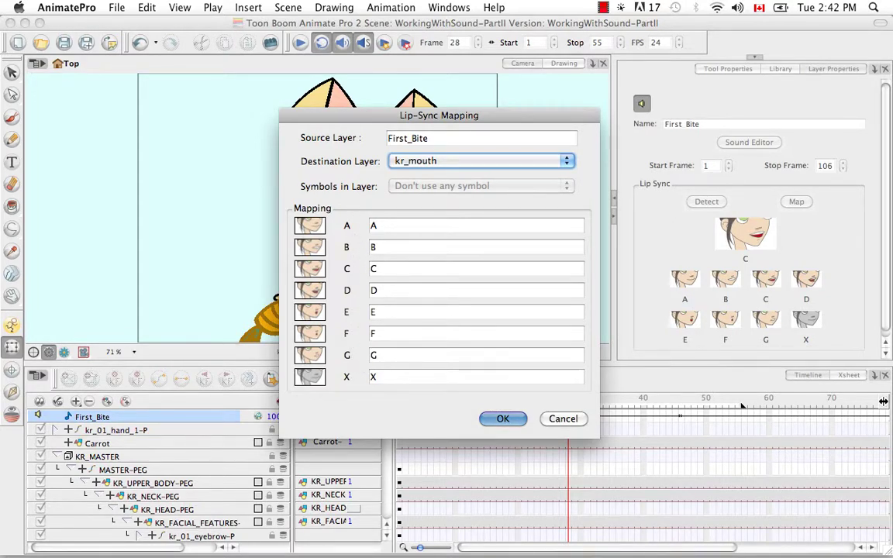
Map the mouth shapes A, B, C and D to the drawings fa, fb, fc and fd
{"action": "left_click", "coordinate": [372, 225]}
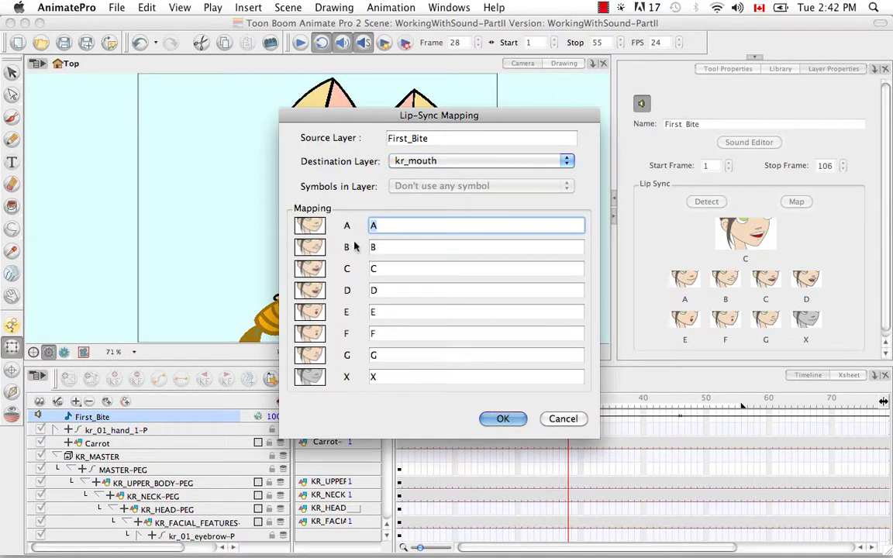
{"action": "type", "text": "fa"}
{"action": "key", "text": "Tab"}
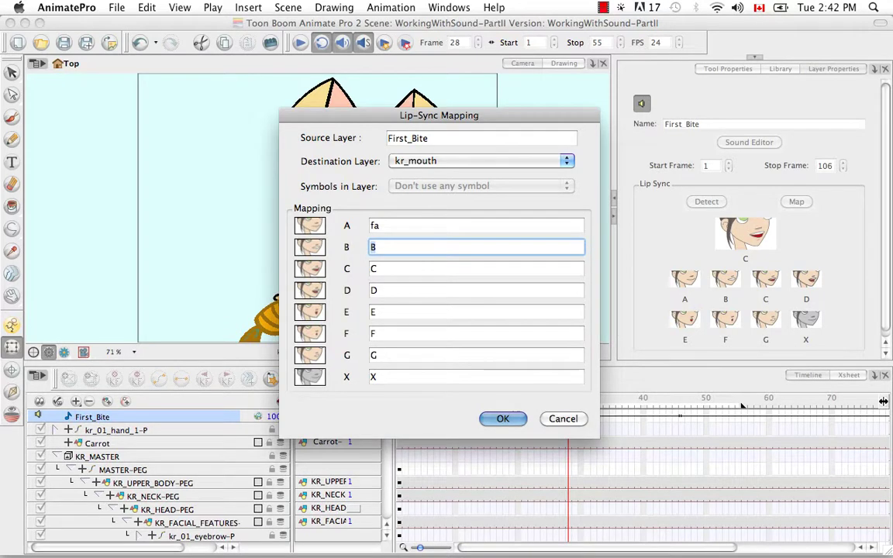
{"action": "type", "text": "fb"}
{"action": "key", "text": "Tab"}
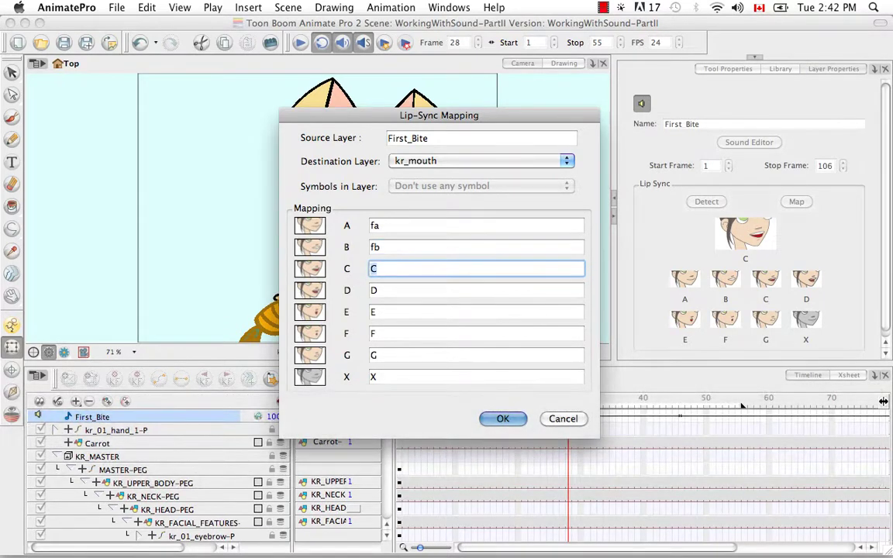
{"action": "type", "text": "fc"}
{"action": "key", "text": "Tab"}
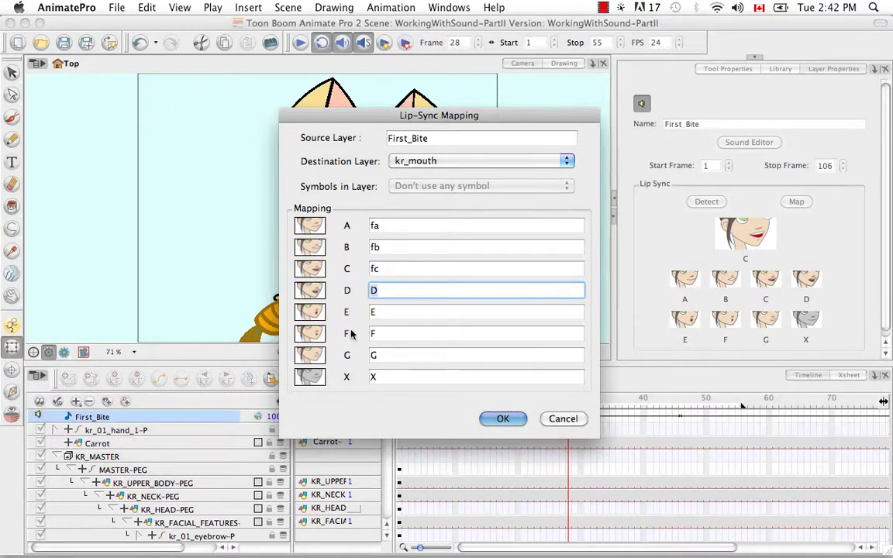
{"action": "type", "text": "fd"}
{"action": "key", "text": "Tab"}
Map the mouth shapes E, F, G and X to the drawings fe, ff, fg and fx, and apply the lip-sync mapping
{"action": "type", "text": "fe"}
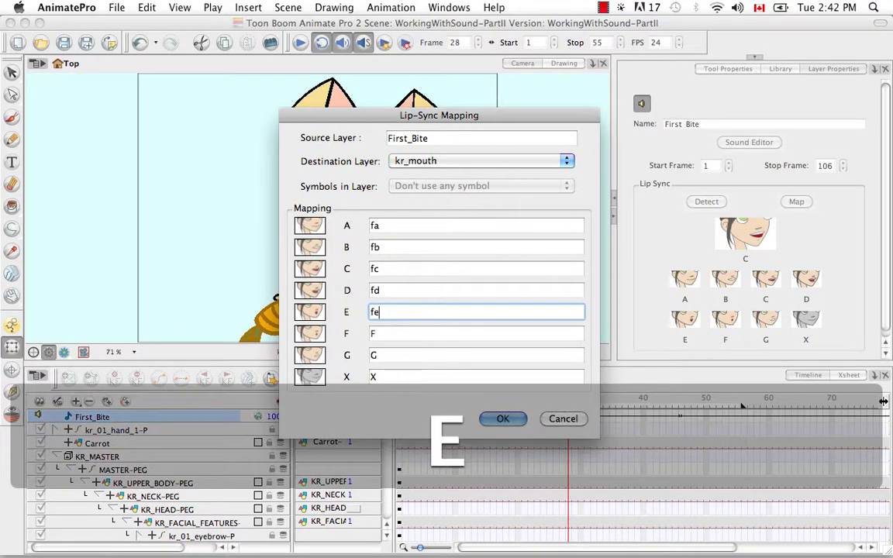
{"action": "key", "text": "Tab"}
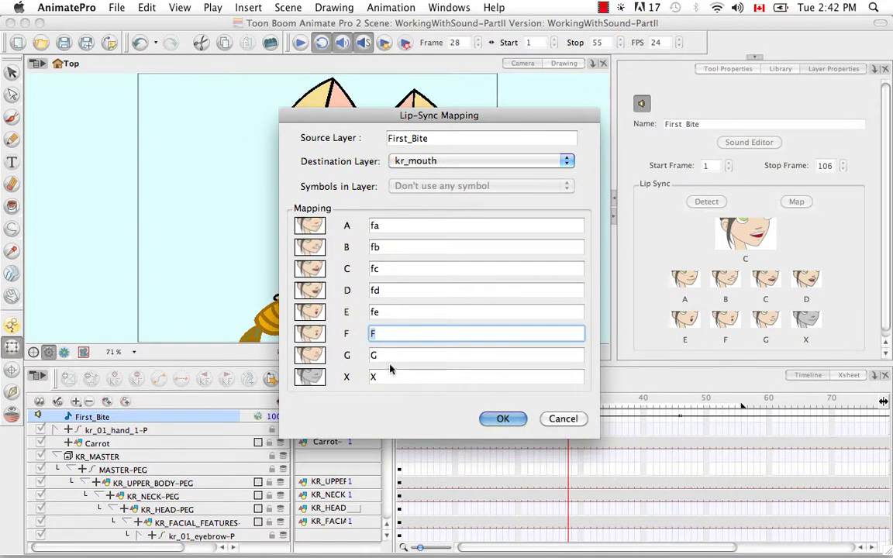
{"action": "type", "text": "ff"}
{"action": "key", "text": "Tab"}
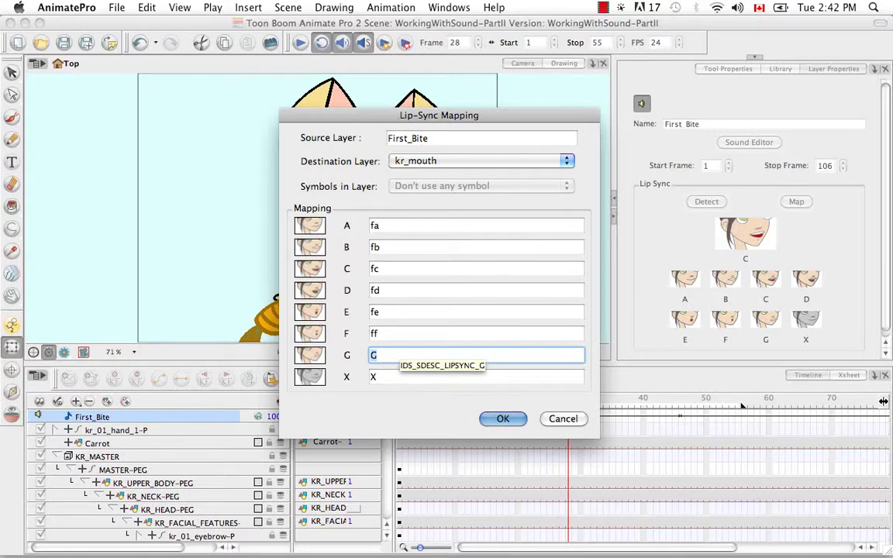
{"action": "type", "text": "fg"}
{"action": "key", "text": "Tab"}
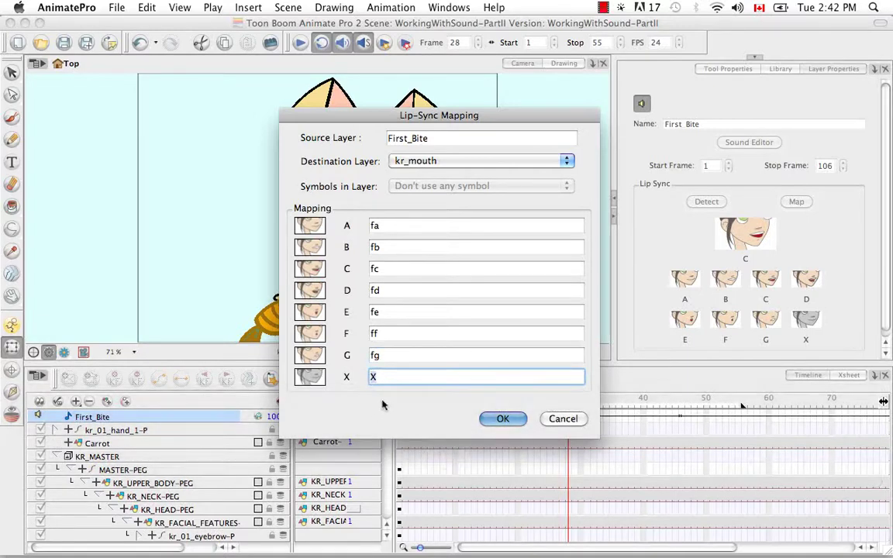
{"action": "type", "text": "fx"}
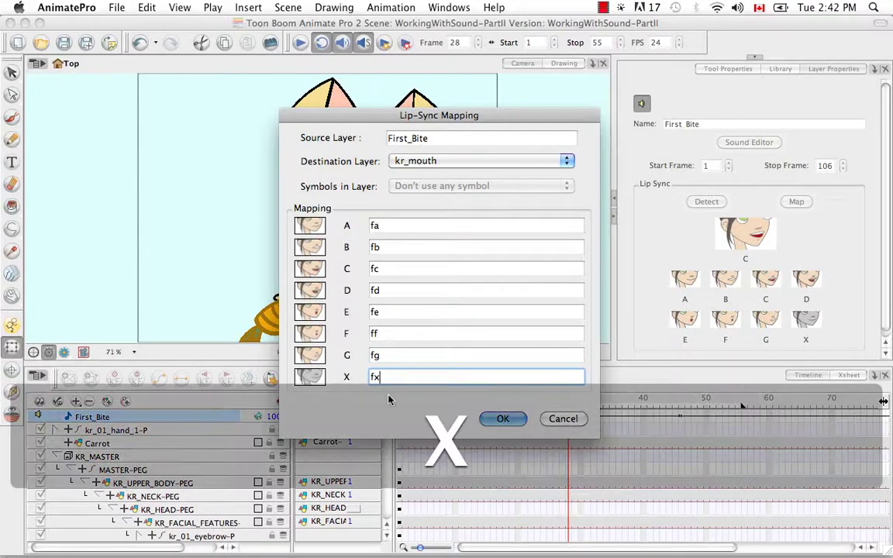
{"action": "left_click", "coordinate": [502, 419]}
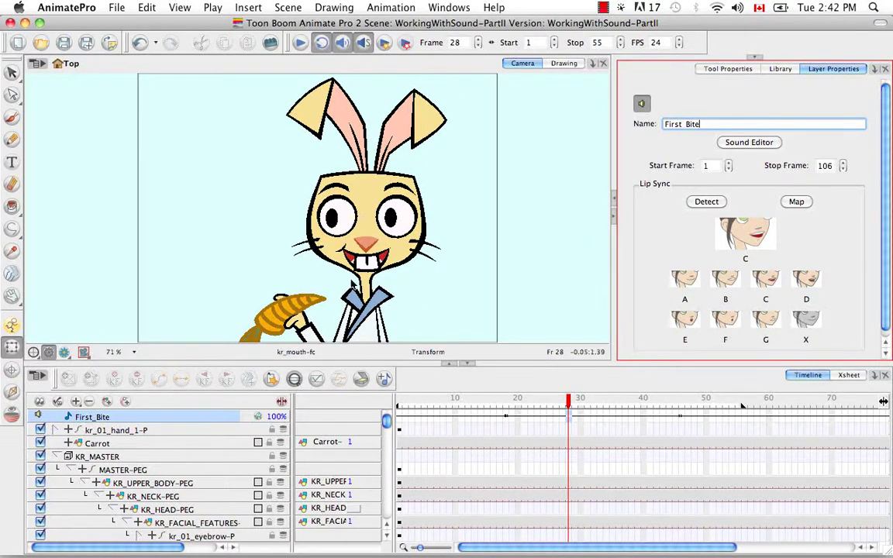
Select the rabbit's mouth, locate its kr_mouth layer in the Timeline, and scrub to frame 48 to examine the mouth drawings
{"action": "left_click", "coordinate": [335, 240]}
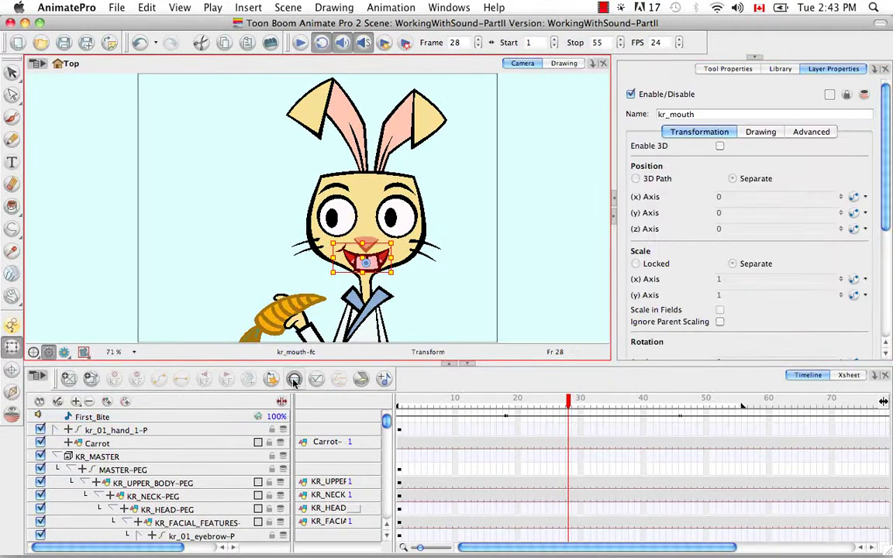
{"action": "left_click", "coordinate": [295, 379]}
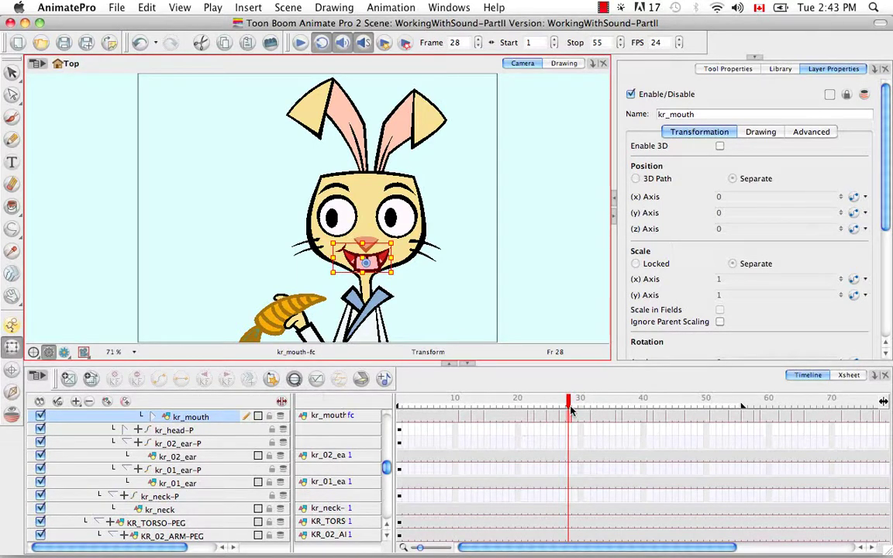
{"action": "mouse_move", "coordinate": [570, 402]}
{"action": "left_mouse_down"}
{"action": "mouse_move", "coordinate": [740, 397]}
{"action": "mouse_move", "coordinate": [518, 401]}
{"action": "mouse_move", "coordinate": [577, 418]}
{"action": "mouse_move", "coordinate": [694, 405]}
{"action": "left_mouse_up"}
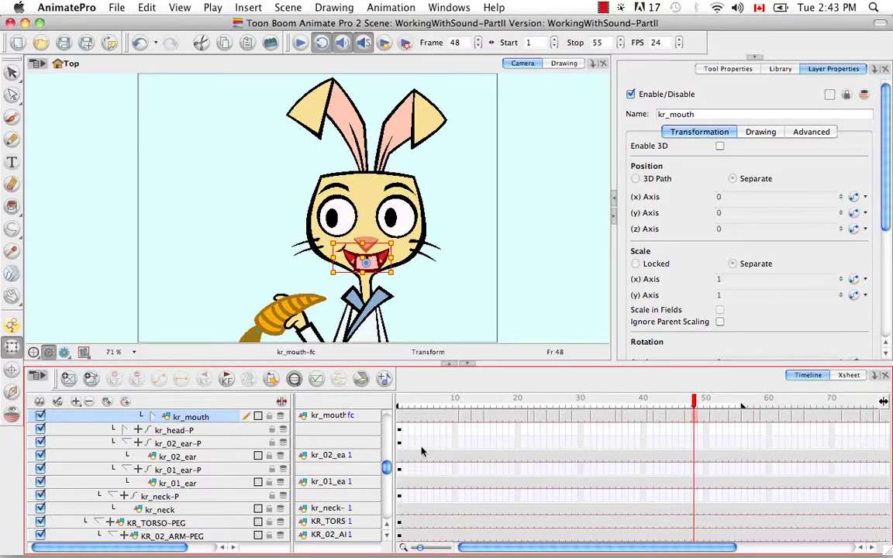
Compare the mapped kr_mouth drawings with the First_Bite mouth shape letters over the first frames in the Xsheet
{"action": "left_click", "coordinate": [848, 375]}
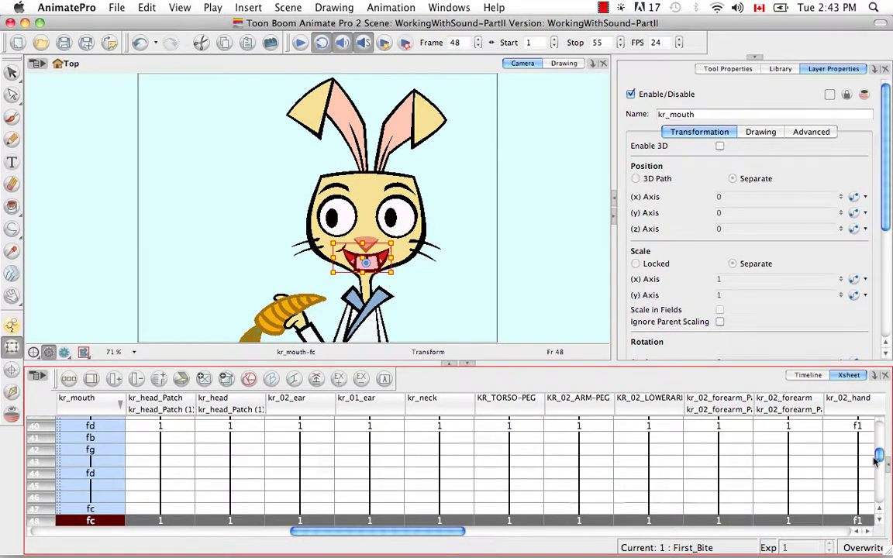
{"action": "left_click_drag", "start_coordinate": [878, 454], "coordinate": [883, 426]}
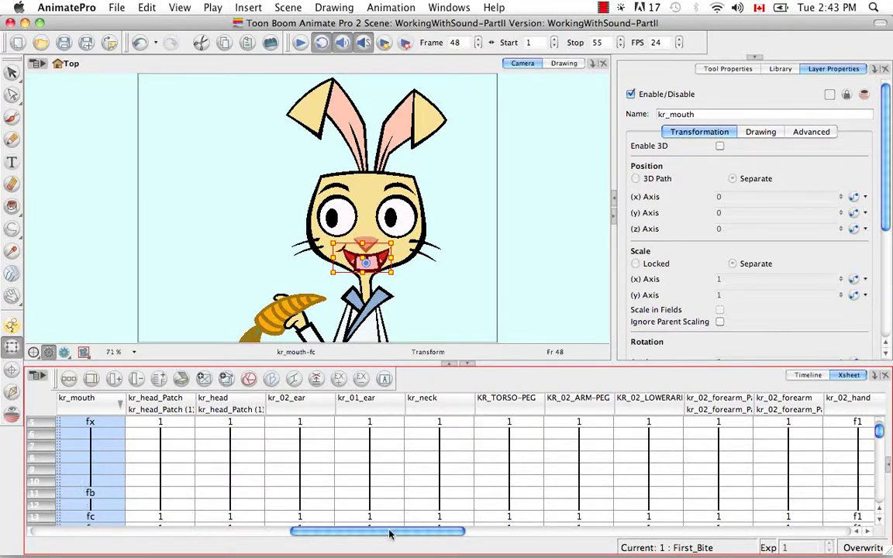
{"action": "left_click_drag", "start_coordinate": [389, 534], "coordinate": [787, 527]}
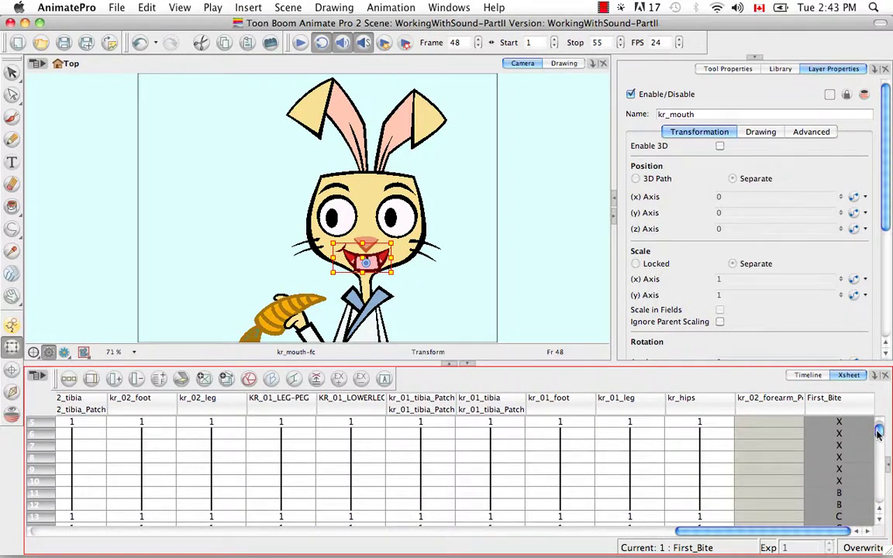
{"action": "left_click_drag", "start_coordinate": [877, 434], "coordinate": [879, 427]}
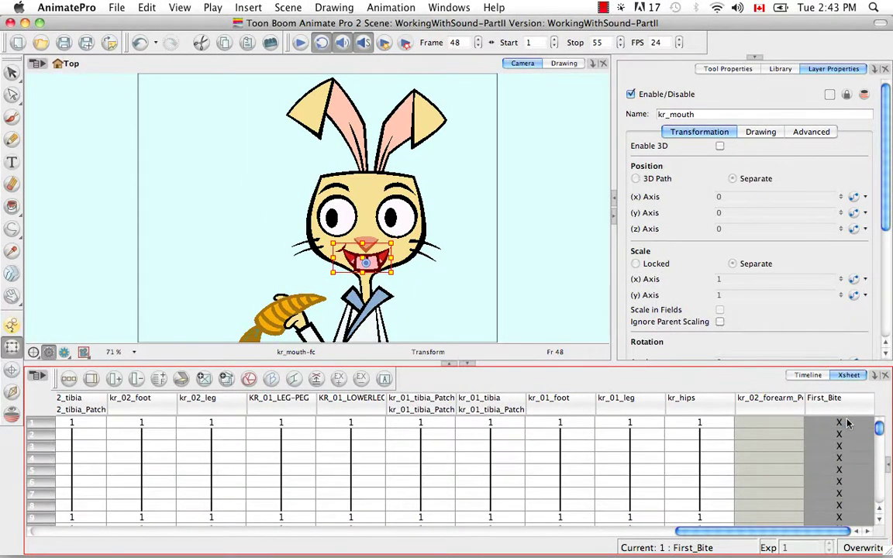
{"action": "left_click", "coordinate": [872, 423]}
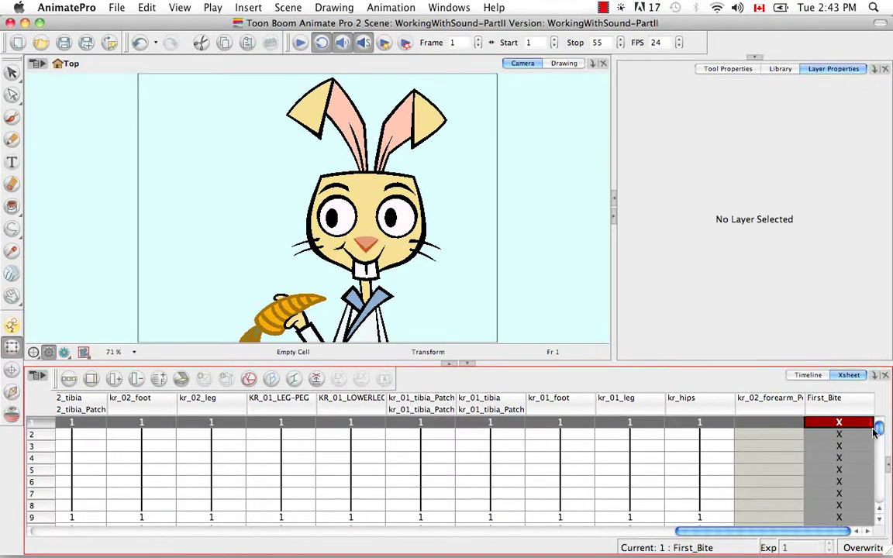
{"action": "mouse_move", "coordinate": [879, 428]}
{"action": "left_mouse_down"}
{"action": "mouse_move", "coordinate": [880, 447]}
{"action": "mouse_move", "coordinate": [879, 438]}
{"action": "left_mouse_up"}
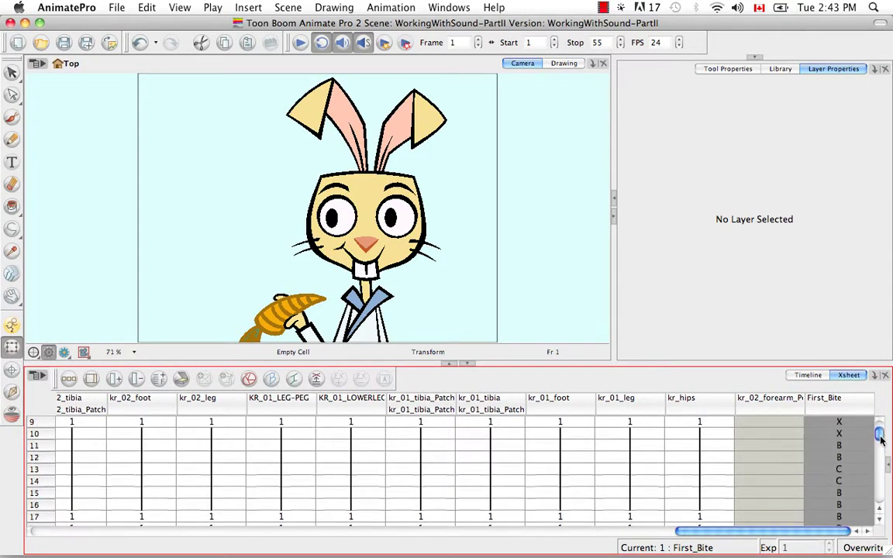
{"action": "left_click", "coordinate": [853, 435]}
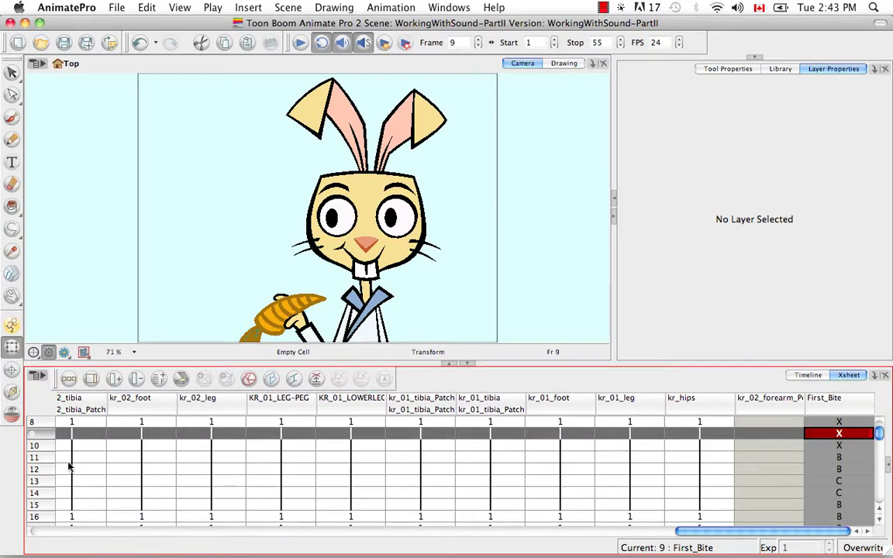
{"action": "left_click", "coordinate": [43, 449]}
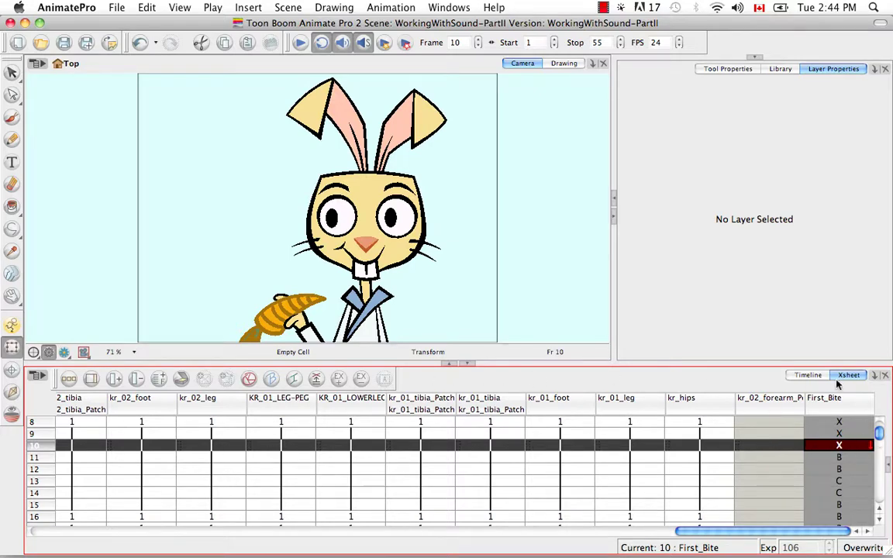
{"action": "scroll", "coordinate": [786, 513], "scroll_direction": "left", "scroll_amount": 15}
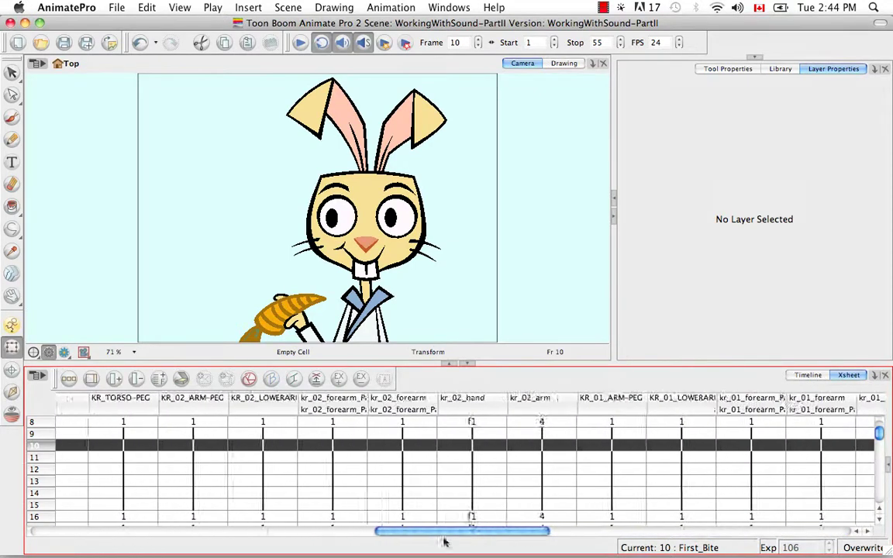
{"action": "left_click_drag", "start_coordinate": [232, 531], "coordinate": [321, 551]}
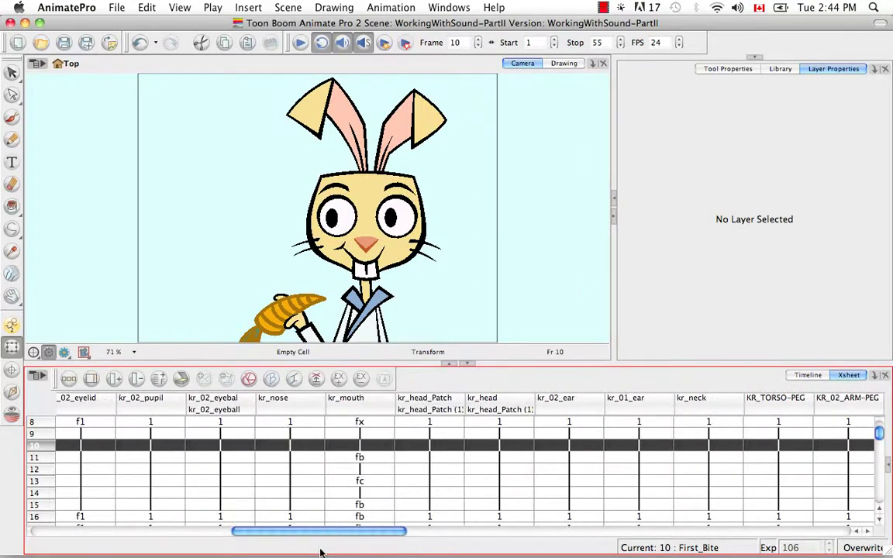
{"action": "left_click", "coordinate": [379, 409]}
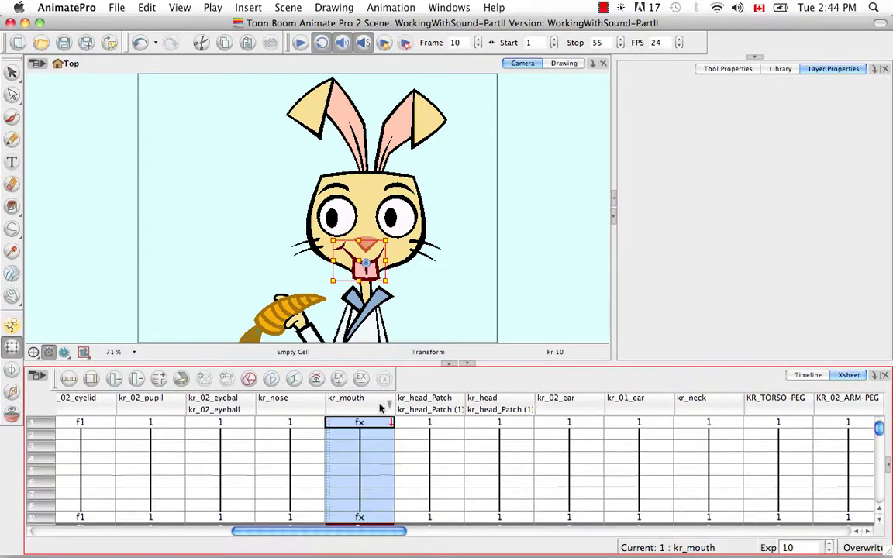
Return to the Timeline and extend the playback range so that it stops at frame 106
{"action": "left_click", "coordinate": [808, 375]}
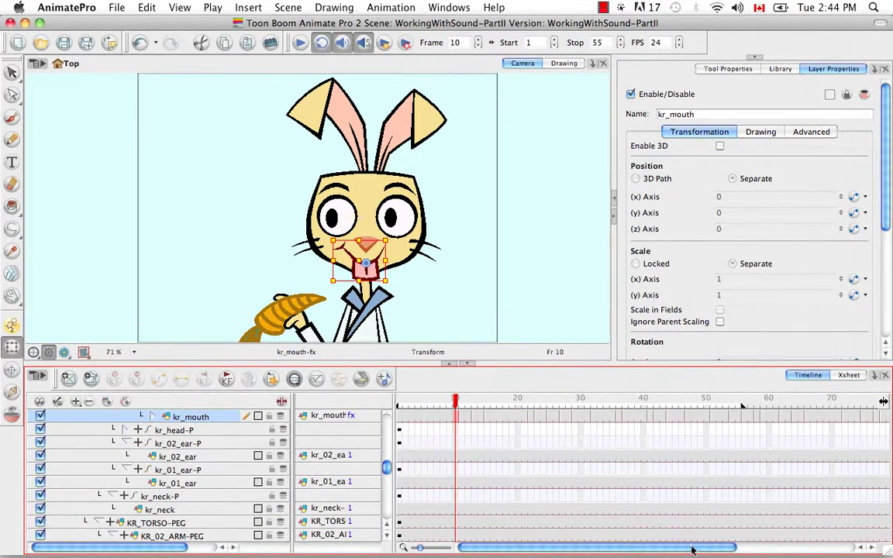
{"action": "scroll", "coordinate": [744, 435], "scroll_direction": "right", "scroll_amount": 5}
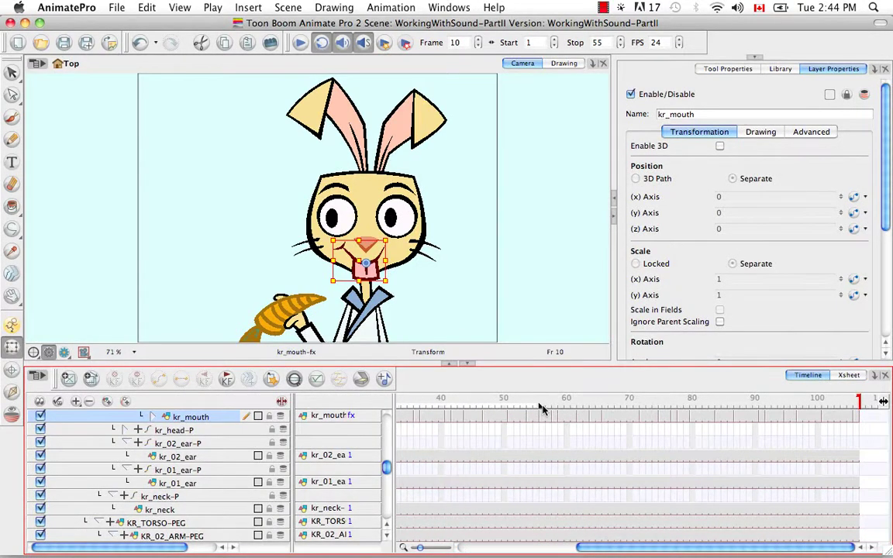
{"action": "left_click_drag", "start_coordinate": [542, 409], "coordinate": [859, 417]}
{"action": "left_click_drag", "start_coordinate": [783, 550], "coordinate": [593, 549]}
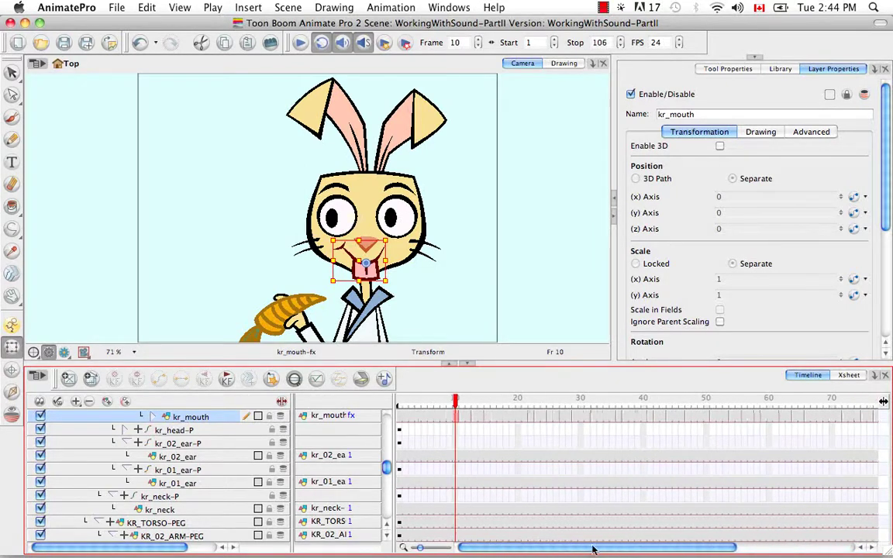
Play the scene from frame 1 to review the mapped lip-sync, stop the playback, and scrub to frame 31
{"action": "key", "text": "shift+comma"}
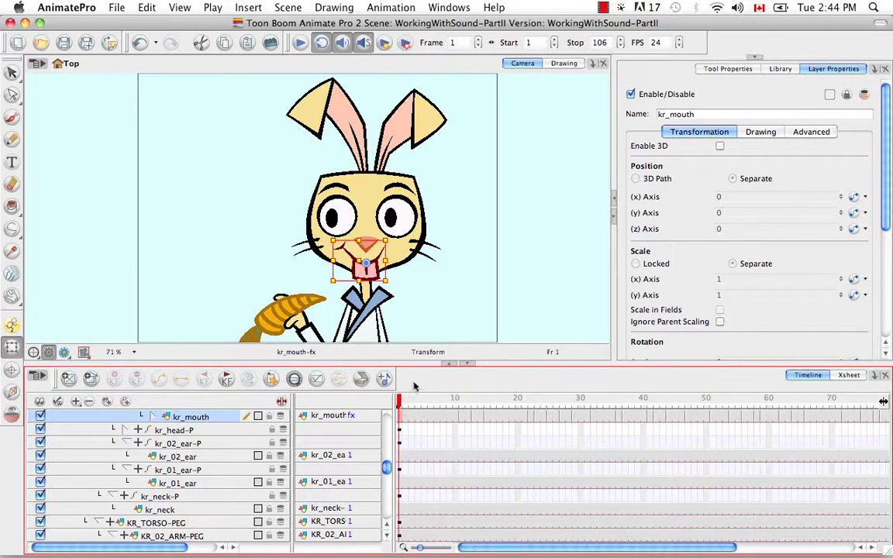
{"action": "key", "text": "Return"}
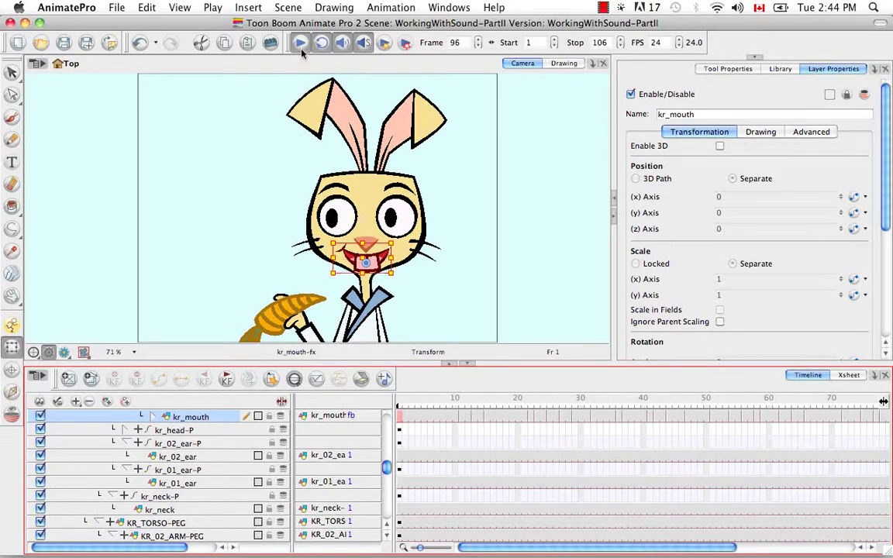
{"action": "left_click", "coordinate": [299, 47]}
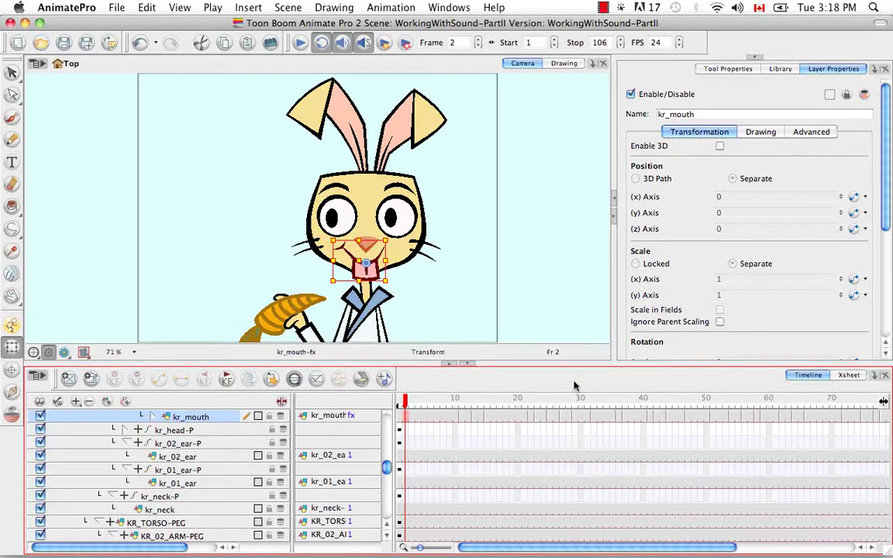
{"action": "left_click_drag", "start_coordinate": [404, 408], "coordinate": [588, 402]}
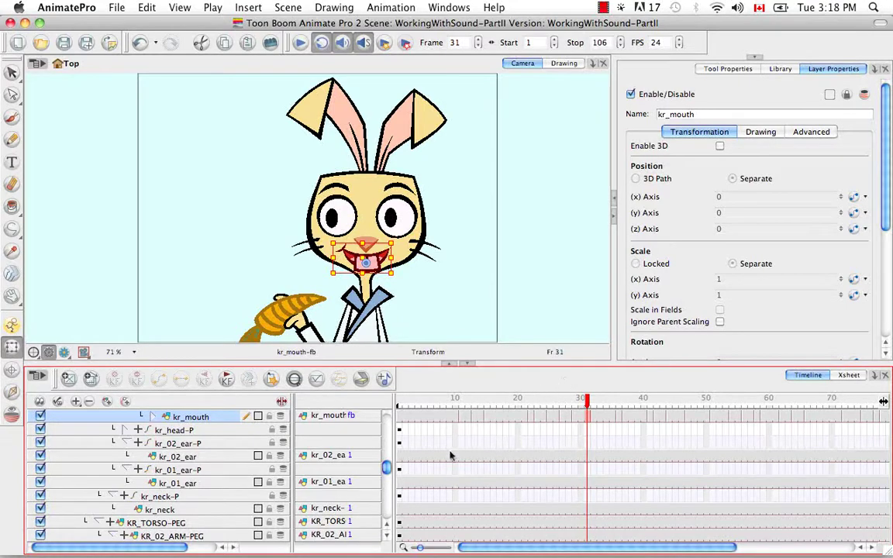
Locate the First_Bite sound layer in the Timeline and open it in the Sound Element Editor
{"action": "left_click_drag", "start_coordinate": [390, 468], "coordinate": [353, 375]}
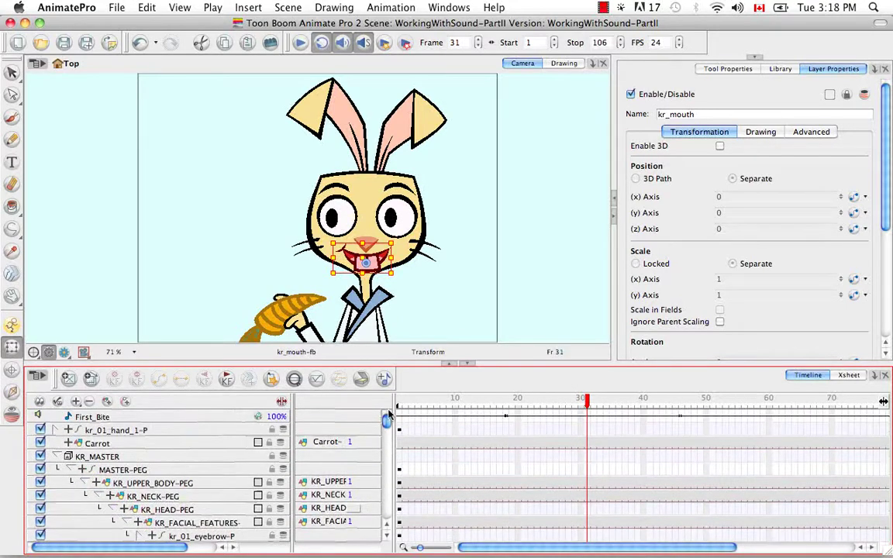
{"action": "left_click", "coordinate": [229, 418]}
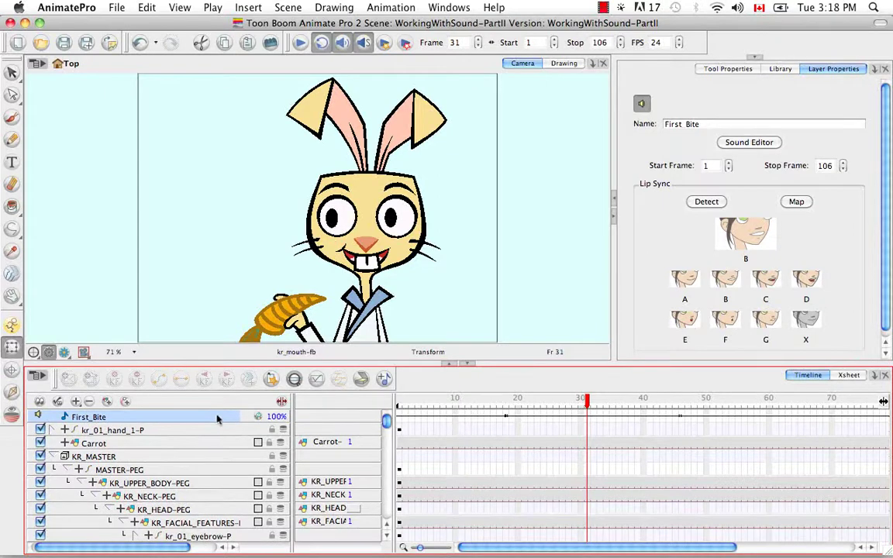
{"action": "double_click", "coordinate": [220, 415]}
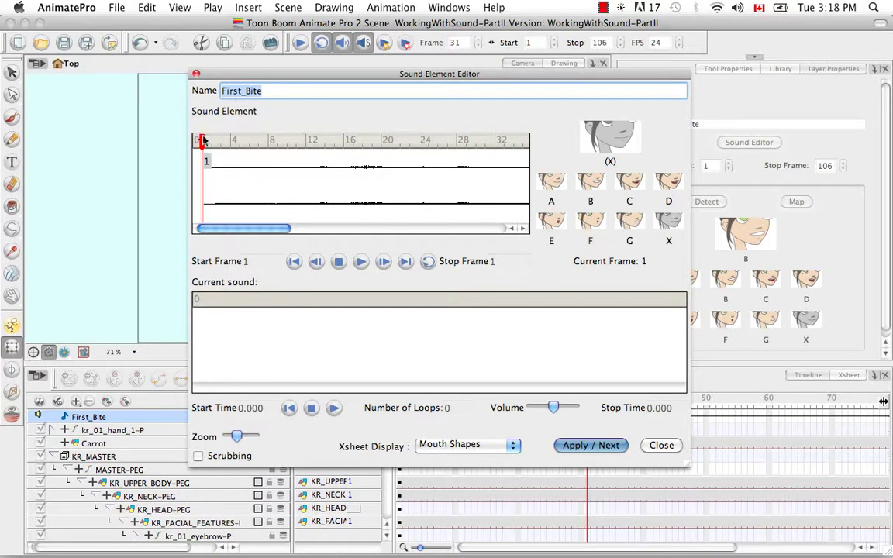
Change First_Bite's mouth shape at frame 36 to F and close the sound editor
{"action": "left_click_drag", "start_coordinate": [201, 141], "coordinate": [455, 172]}
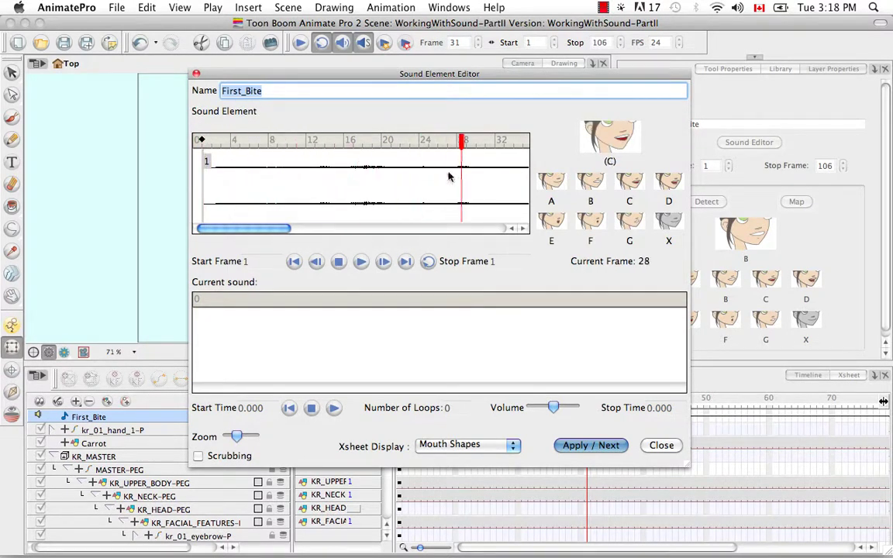
{"action": "left_click_drag", "start_coordinate": [285, 230], "coordinate": [329, 234]}
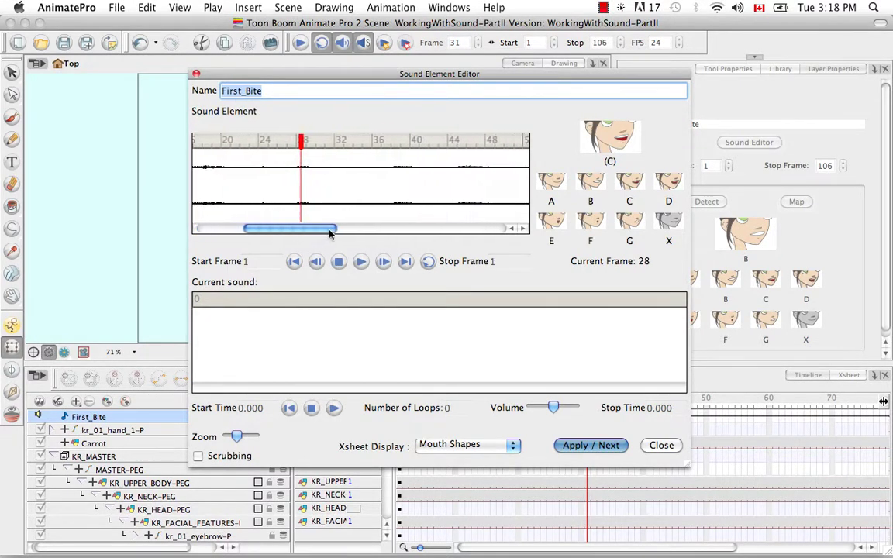
{"action": "left_click_drag", "start_coordinate": [303, 141], "coordinate": [379, 149]}
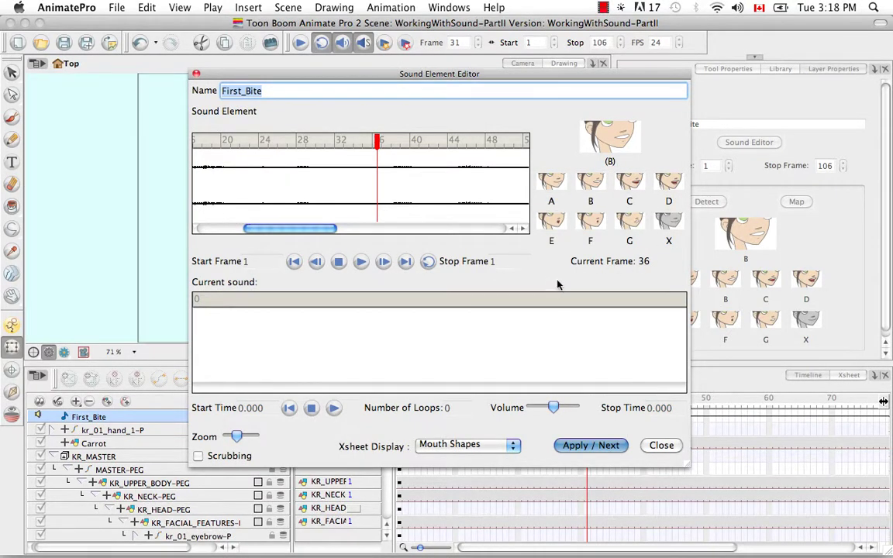
{"action": "left_click", "coordinate": [593, 223]}
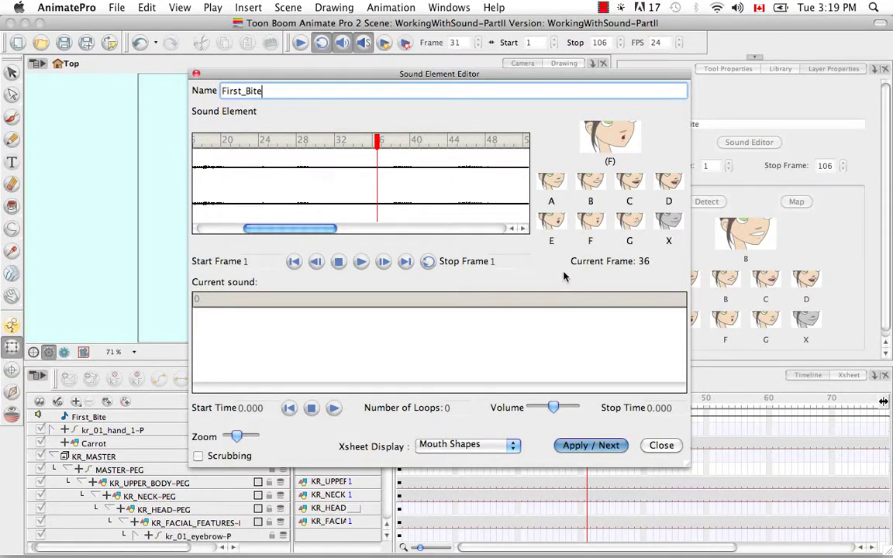
{"action": "left_click", "coordinate": [673, 443]}
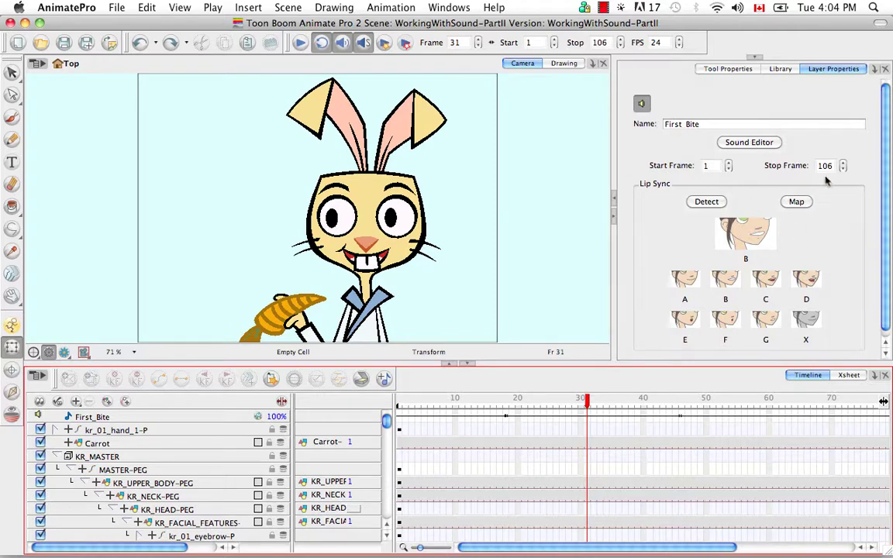
Open the lip-sync mapping for First_Bite and set its destination layer to kr_mouth
{"action": "left_click", "coordinate": [796, 202]}
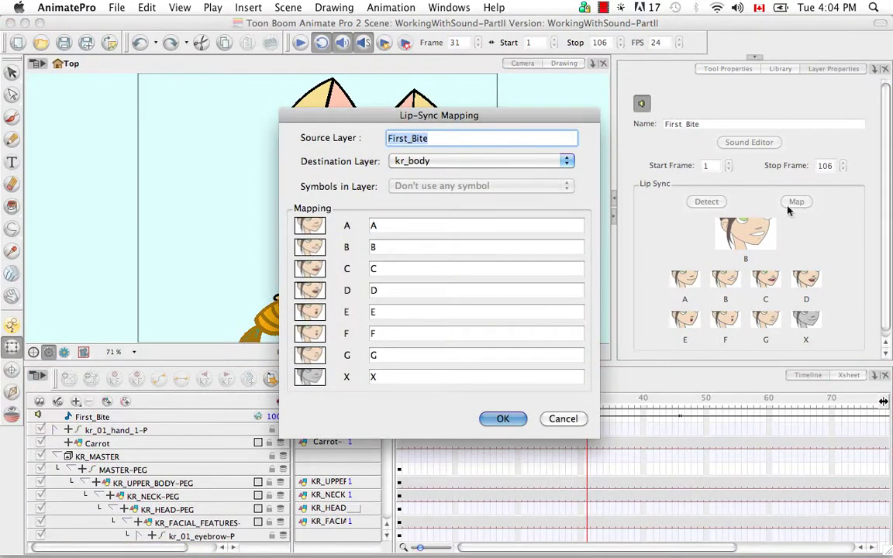
{"action": "left_click", "coordinate": [567, 161]}
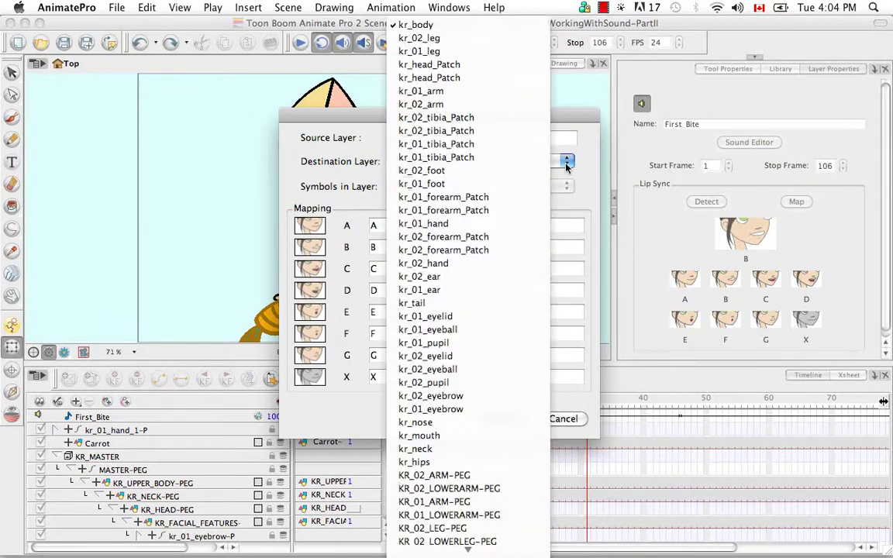
{"action": "left_click", "coordinate": [465, 431]}
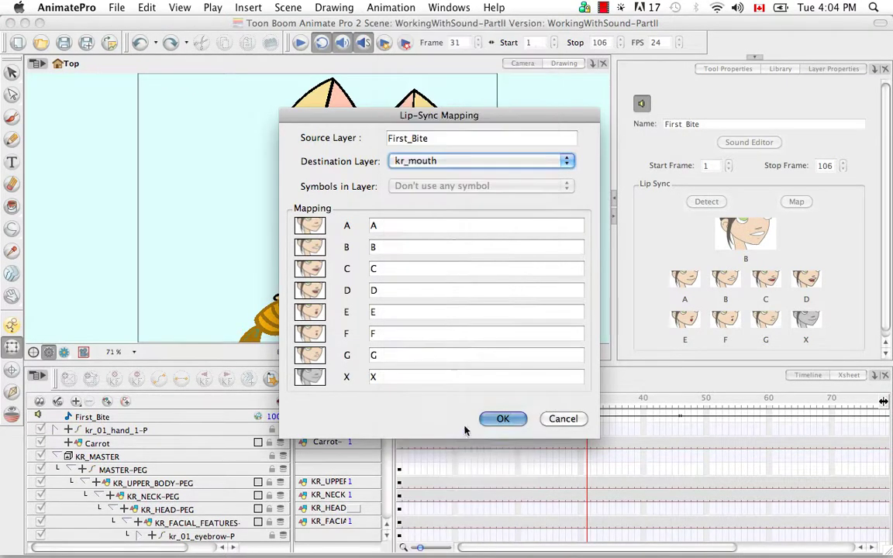
Map mouth shapes A, B, C and D to the drawings fa, fb, fc and fd
{"action": "key", "text": "Tab"}
{"action": "type", "text": "f"}
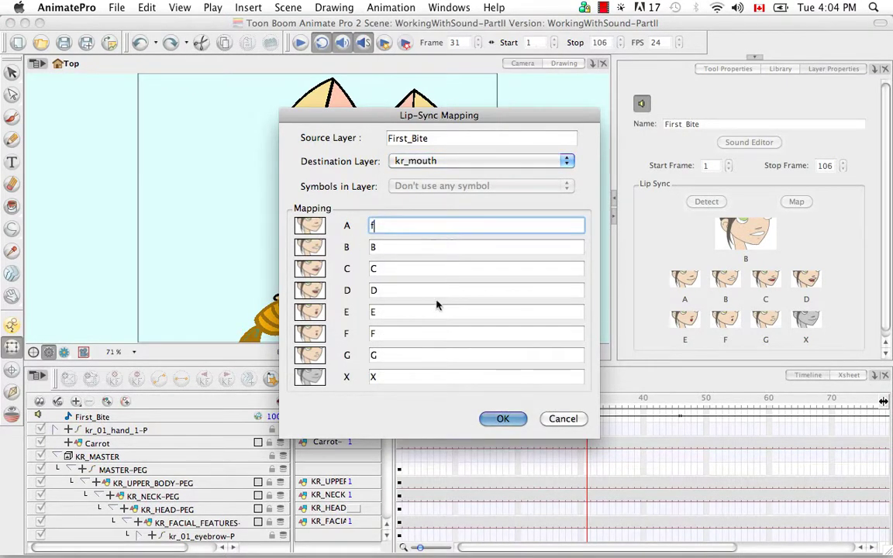
{"action": "type", "text": "a"}
{"action": "key", "text": "Tab"}
{"action": "type", "text": "fb"}
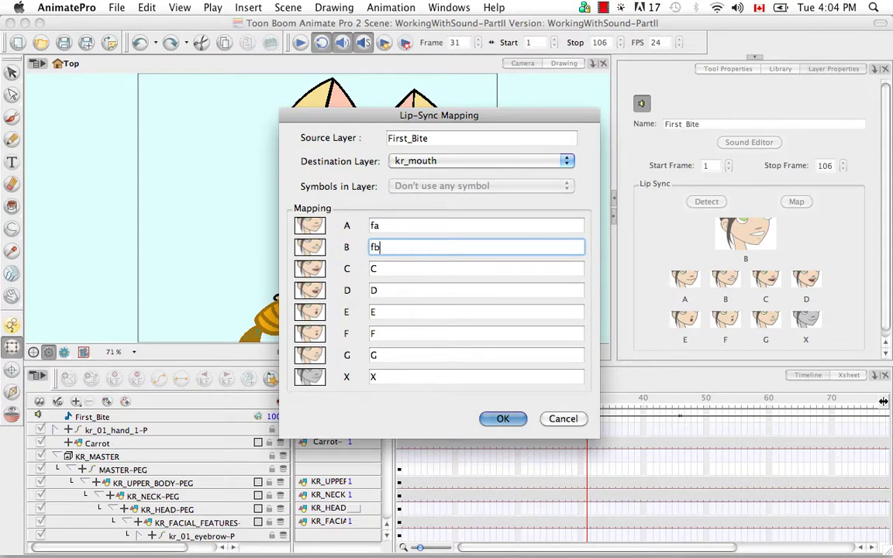
{"action": "key", "text": "Tab"}
{"action": "type", "text": "fc"}
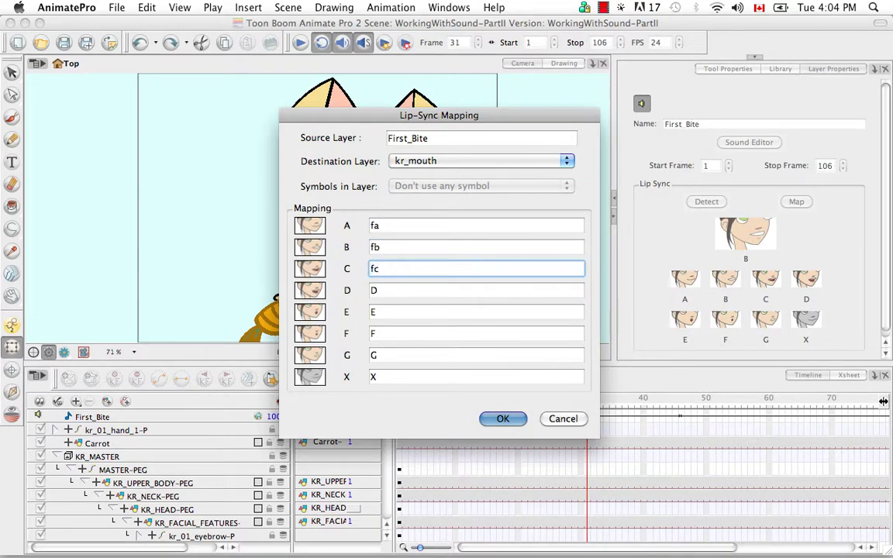
{"action": "key", "text": "Tab"}
{"action": "type", "text": "f"}
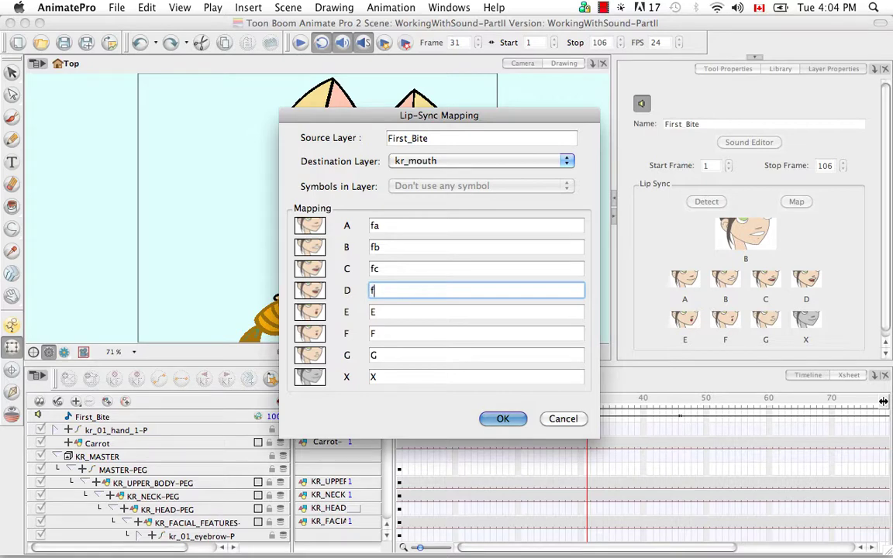
{"action": "type", "text": "d"}
Map mouth shapes E, F, G and X to the drawings fe, ff, fg and fx, and apply the mapping
{"action": "key", "text": "Tab"}
{"action": "type", "text": "fe"}
{"action": "key", "text": "Tab"}
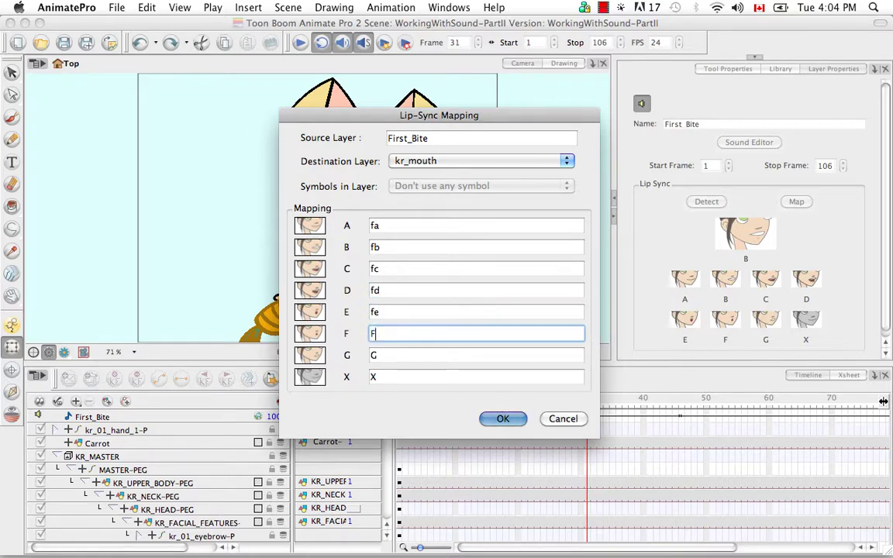
{"action": "type", "text": "ff"}
{"action": "key", "text": "Tab"}
{"action": "type", "text": "f"}
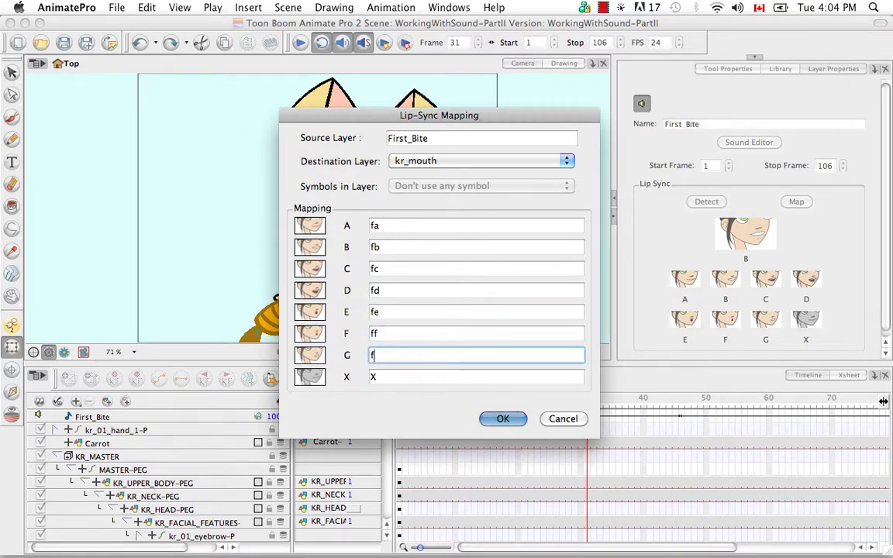
{"action": "type", "text": "g"}
{"action": "key", "text": "Tab"}
{"action": "type", "text": "fx"}
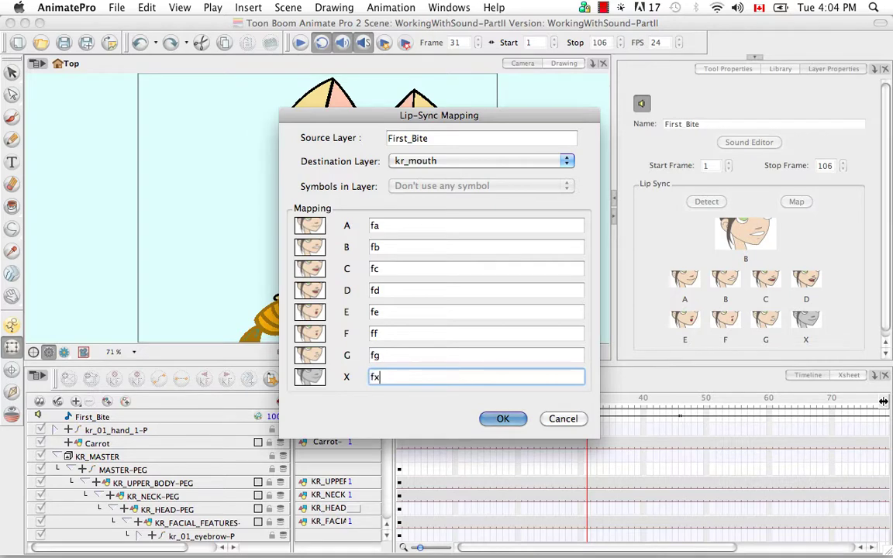
{"action": "left_click", "coordinate": [502, 418]}
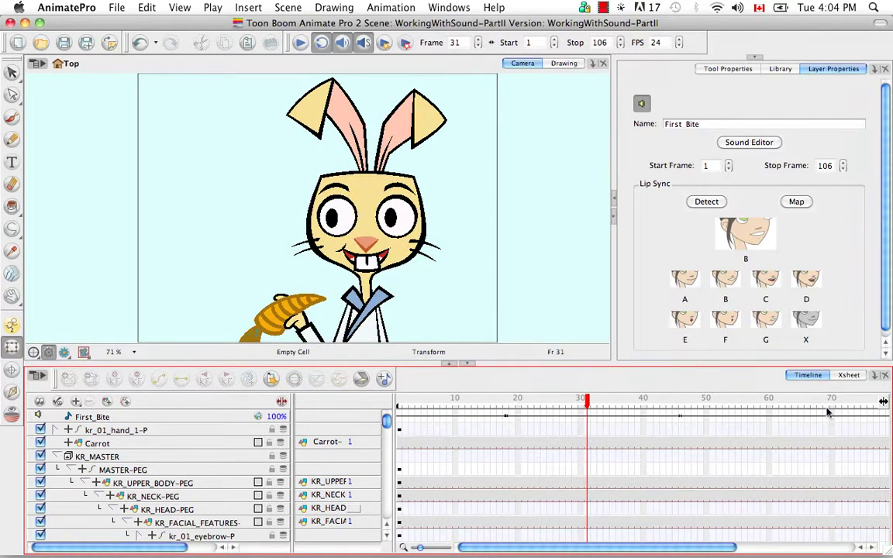
Examine the kr_mouth drawings around frame 36 in the Xsheet, and view the Lip-Sync commands for changing a mouth shape
{"action": "left_click", "coordinate": [846, 375]}
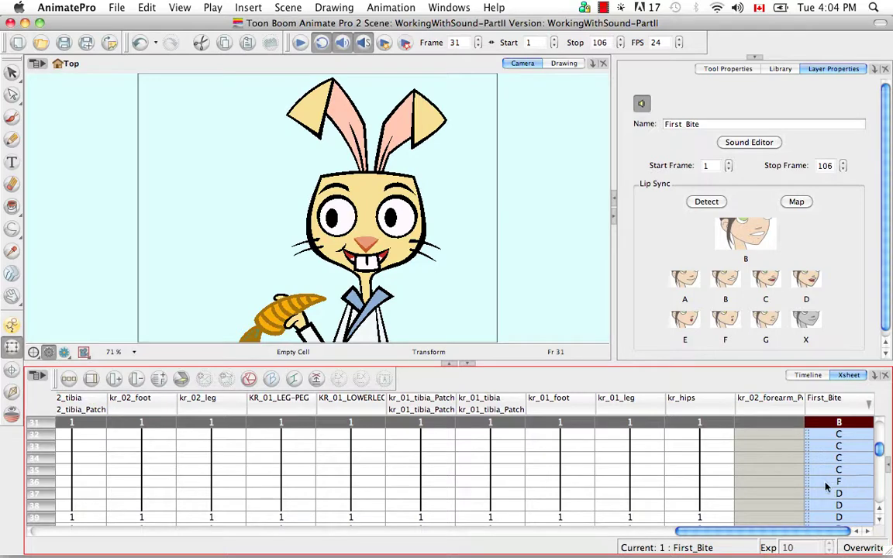
{"action": "left_click_drag", "start_coordinate": [823, 534], "coordinate": [363, 540]}
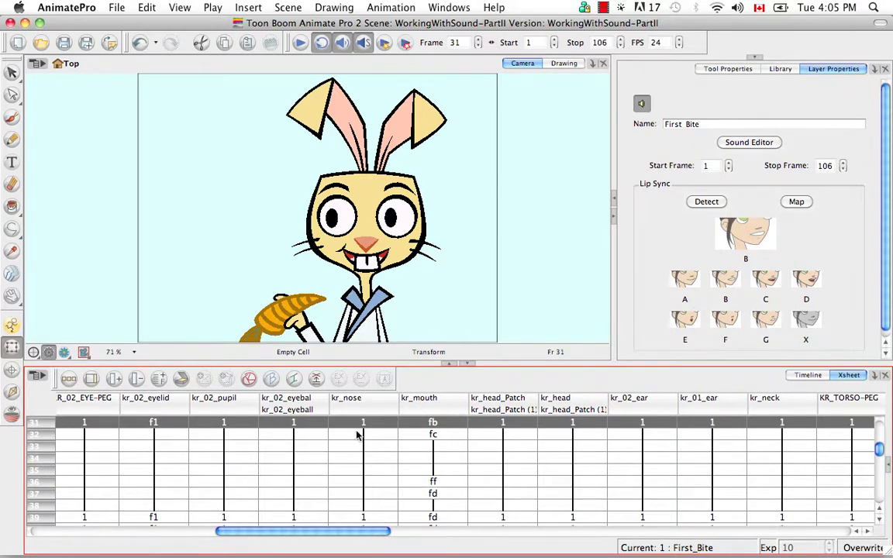
{"action": "left_click", "coordinate": [44, 376]}
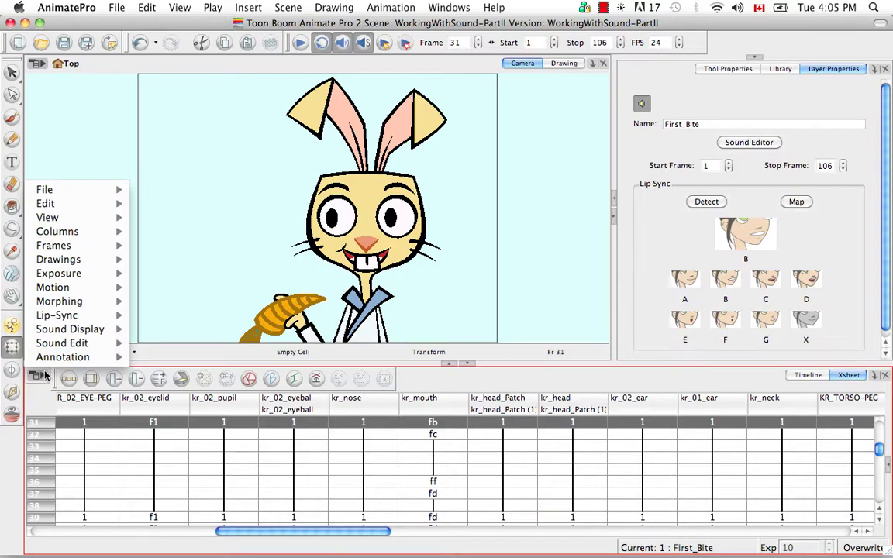
{"action": "mouse_move", "coordinate": [78, 314]}
{"action": "mouse_move", "coordinate": [200, 323]}
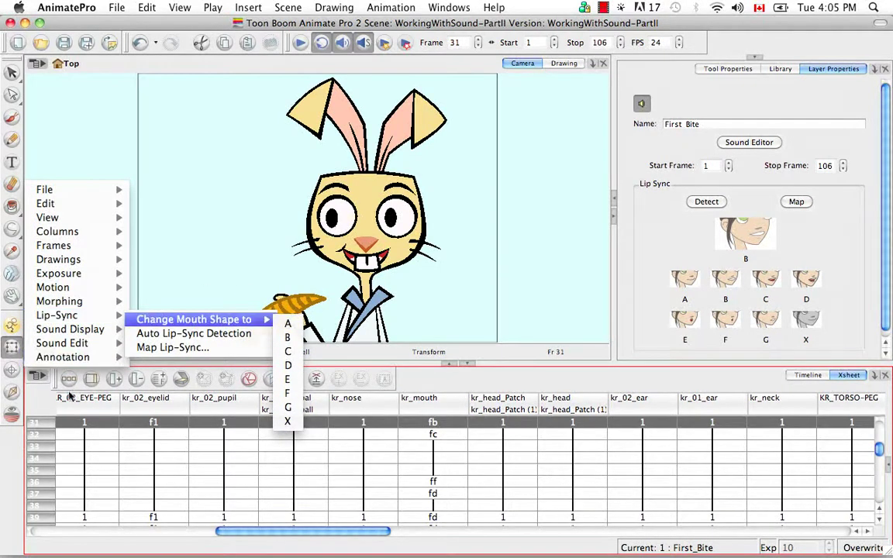
{"action": "left_click", "coordinate": [44, 358]}
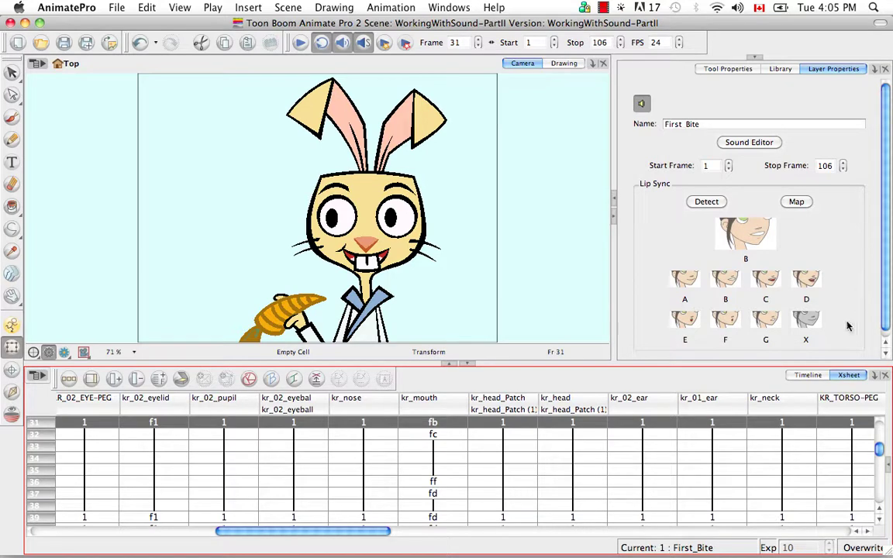
Return to the Timeline, add a new sound layer, and scrub to frame 50
{"action": "left_click", "coordinate": [806, 375]}
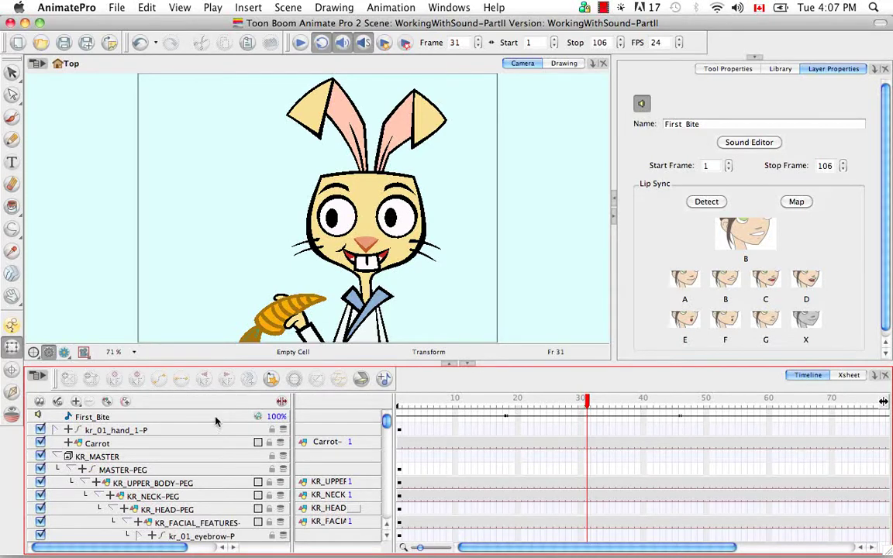
{"action": "left_click", "coordinate": [385, 378]}
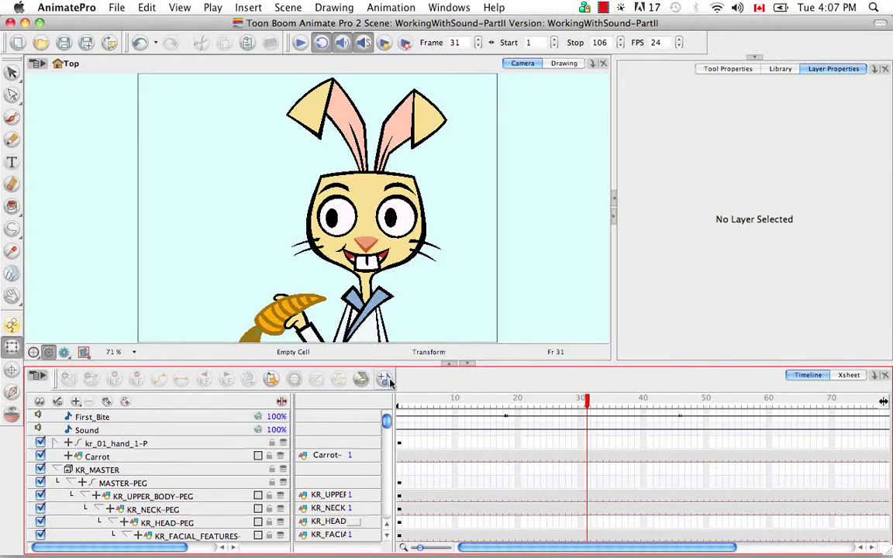
{"action": "left_click_drag", "start_coordinate": [529, 546], "coordinate": [559, 547]}
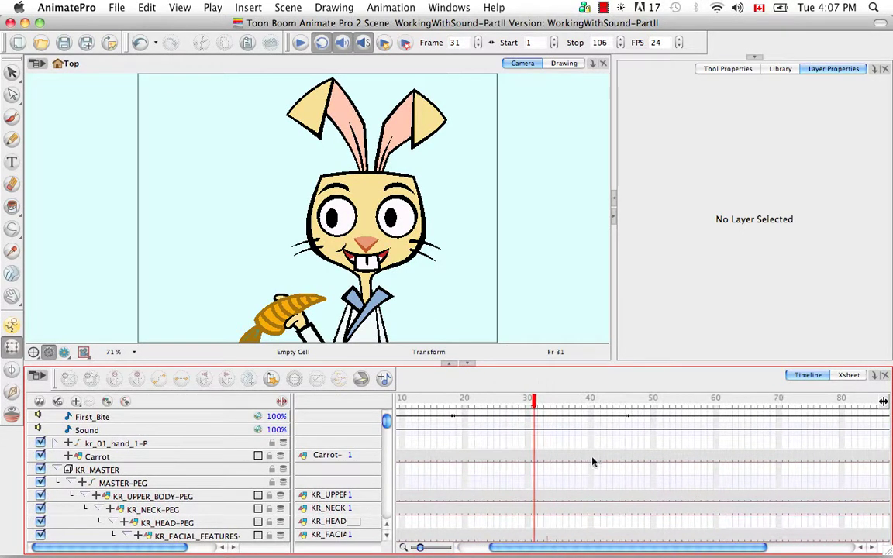
{"action": "left_click_drag", "start_coordinate": [533, 400], "coordinate": [653, 409]}
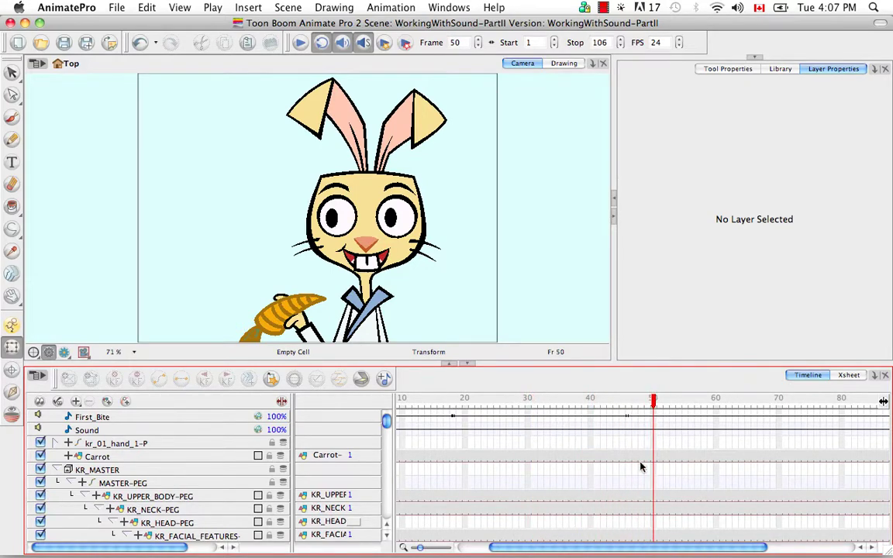
Move the First_Bite sound cells from frame 50 through frame 106 onto the new Sound layer
{"action": "left_click_drag", "start_coordinate": [651, 551], "coordinate": [739, 548]}
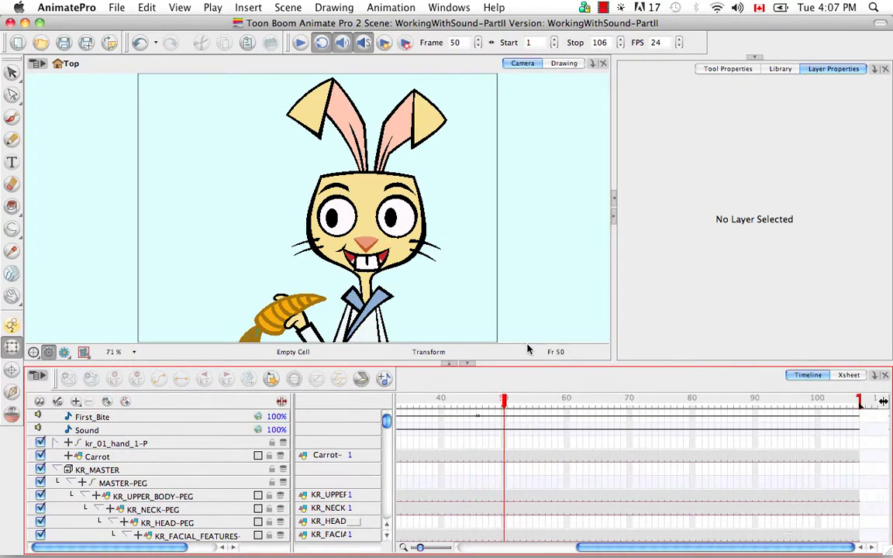
{"action": "left_click", "coordinate": [504, 417]}
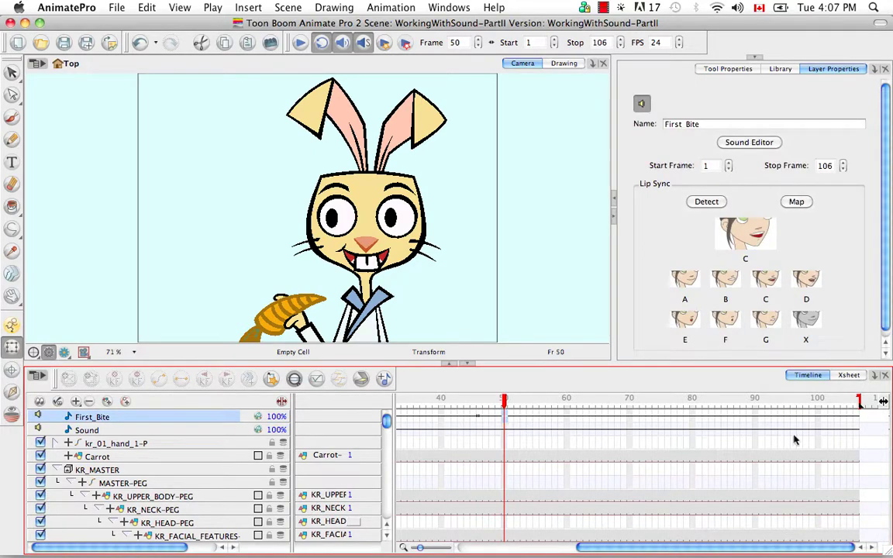
{"action": "left_click", "coordinate": [861, 423], "text": "shift"}
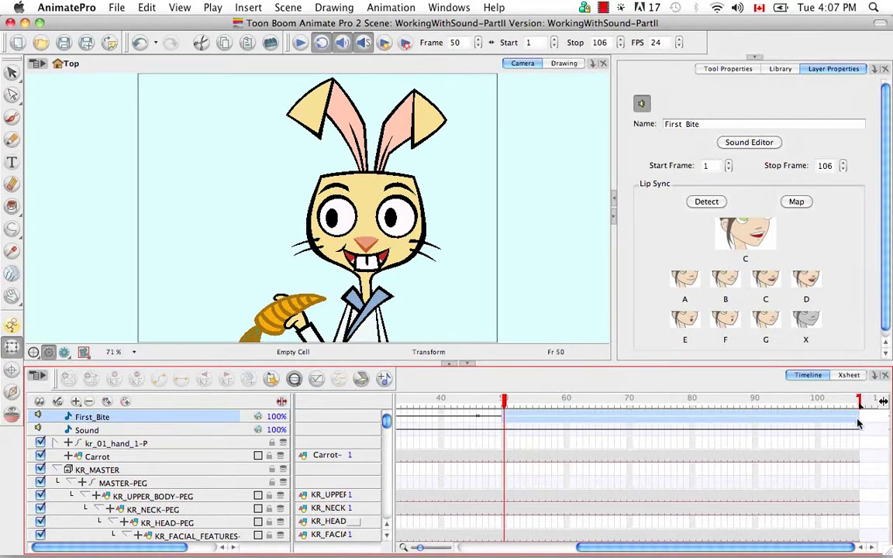
{"action": "left_click_drag", "start_coordinate": [858, 419], "coordinate": [857, 430]}
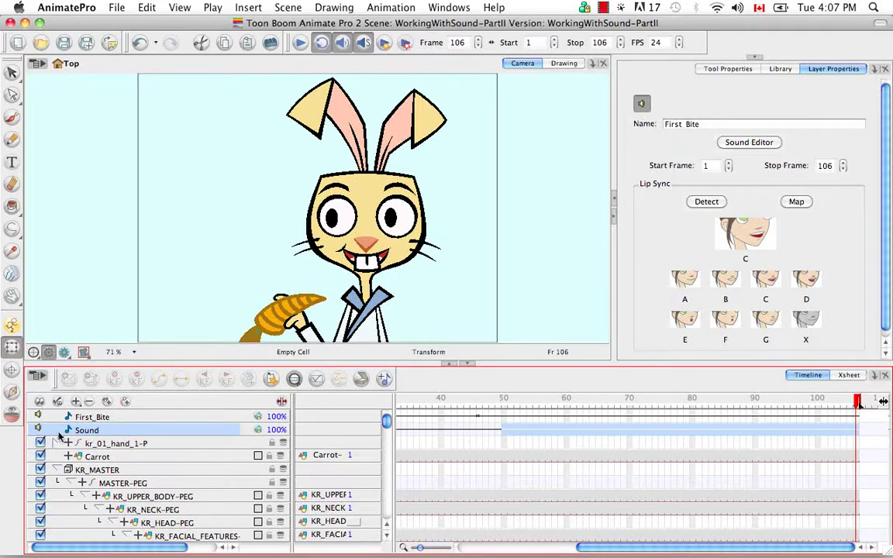
{"action": "left_click", "coordinate": [505, 429]}
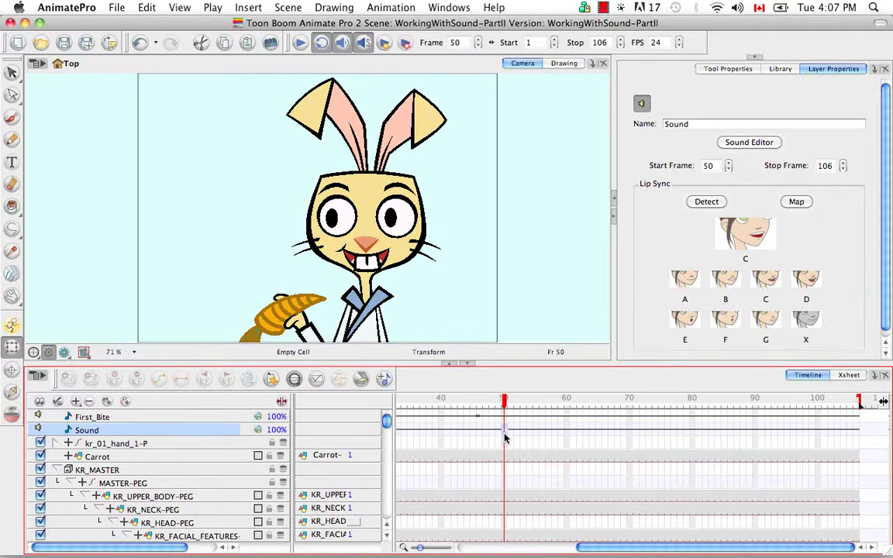
Collapse the KR_MASTER hierarchy and insert a keyframe on it at frame 50
{"action": "left_click", "coordinate": [57, 473]}
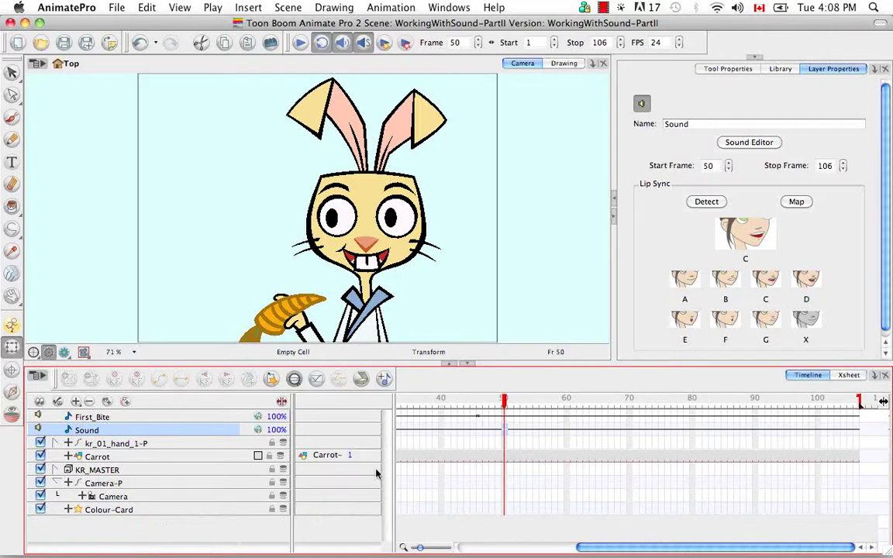
{"action": "left_click", "coordinate": [506, 470]}
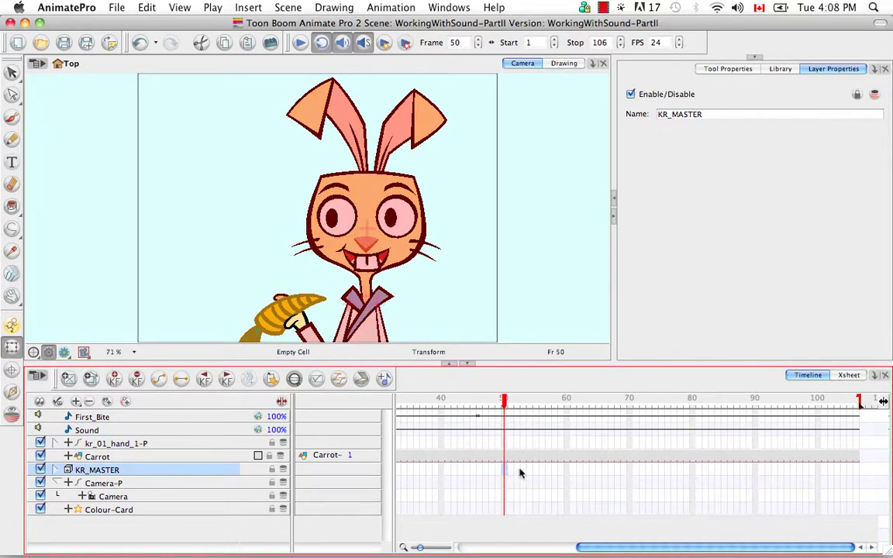
{"action": "left_click", "coordinate": [374, 357]}
{"action": "left_click", "coordinate": [399, 226]}
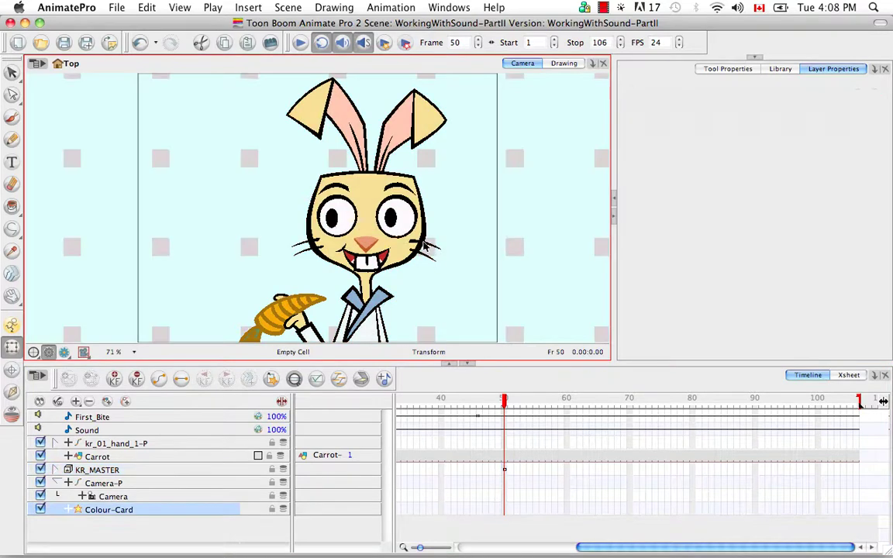
Place the KR_3QHead.tpl template from the KarateRabbit library onto KR_HEAD-PEG at frame 50
{"action": "left_click", "coordinate": [399, 246]}
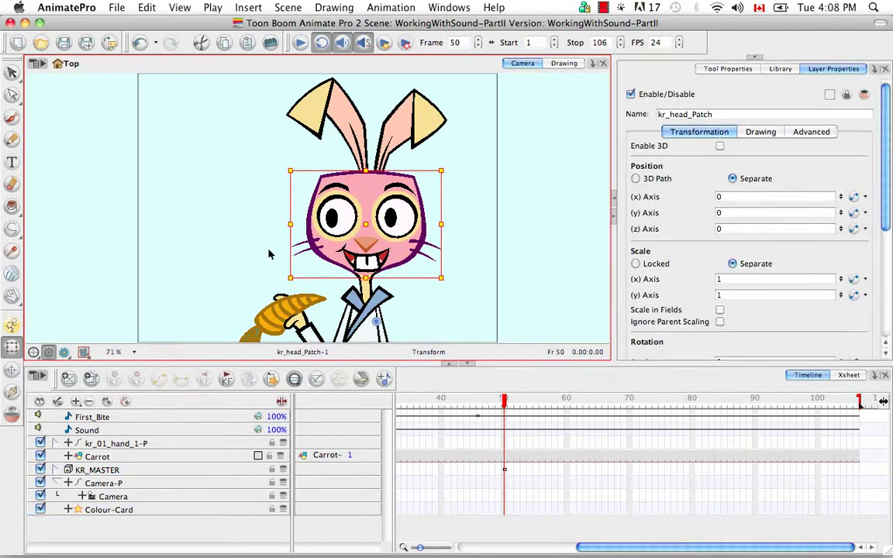
{"action": "left_click", "coordinate": [294, 378]}
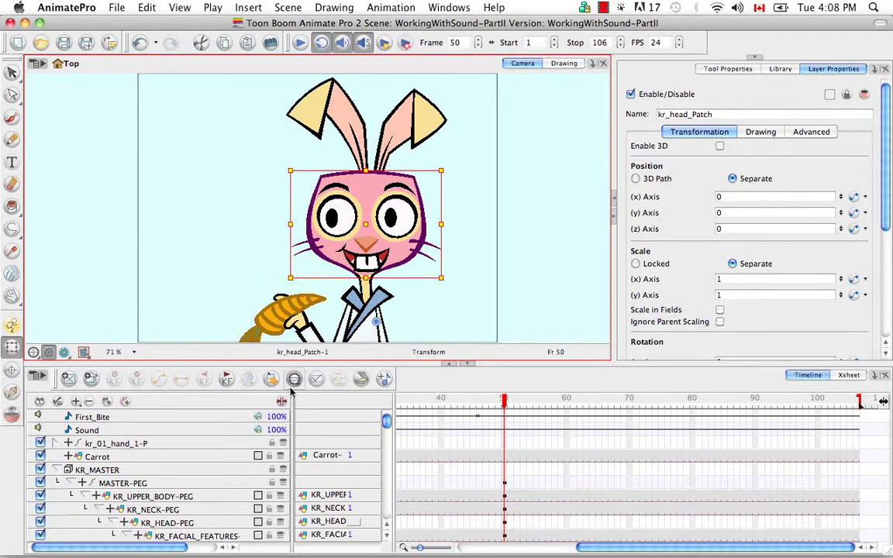
{"action": "left_click", "coordinate": [387, 536]}
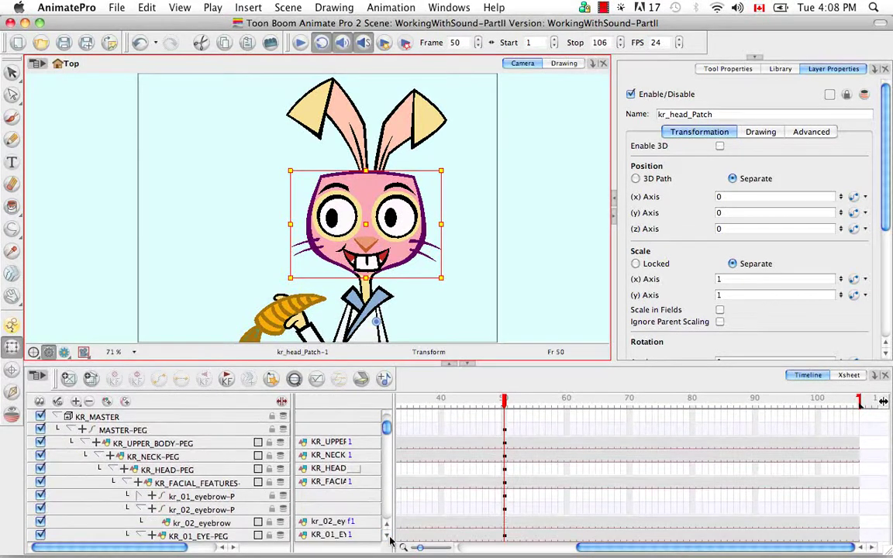
{"action": "left_click", "coordinate": [231, 469]}
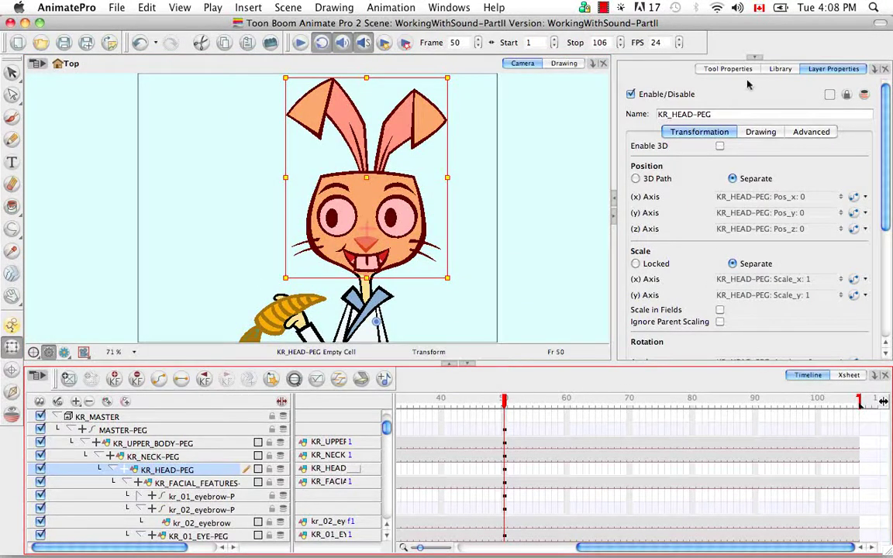
{"action": "left_click", "coordinate": [779, 69]}
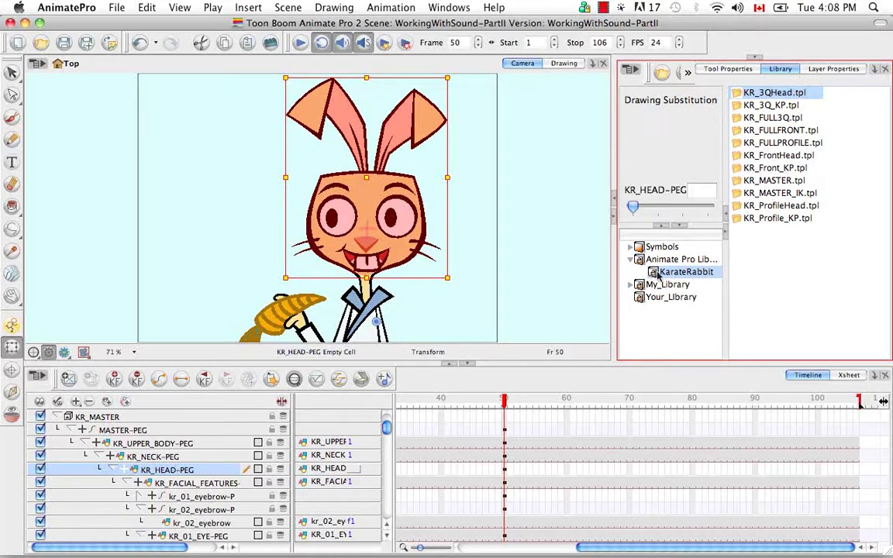
{"action": "left_click", "coordinate": [779, 96]}
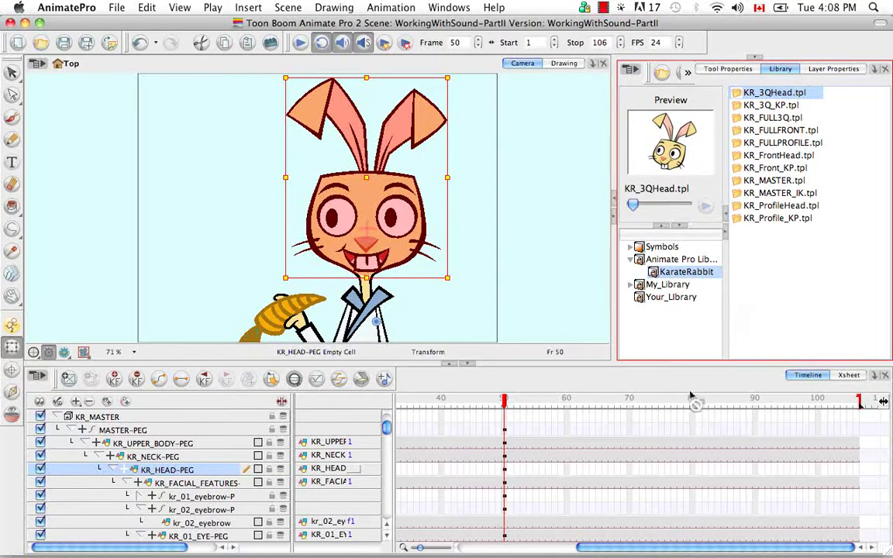
{"action": "left_click_drag", "start_coordinate": [692, 396], "coordinate": [506, 485]}
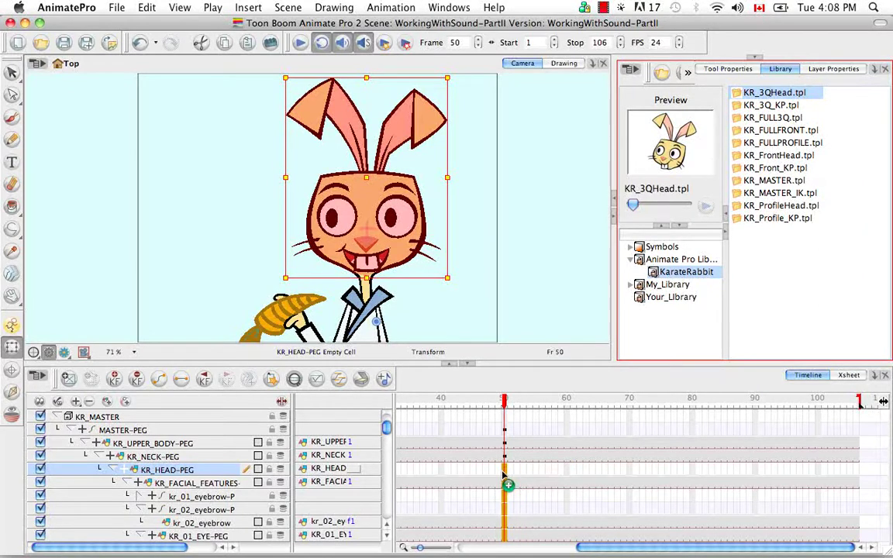
{"action": "left_click_drag", "start_coordinate": [504, 474], "coordinate": [507, 472]}
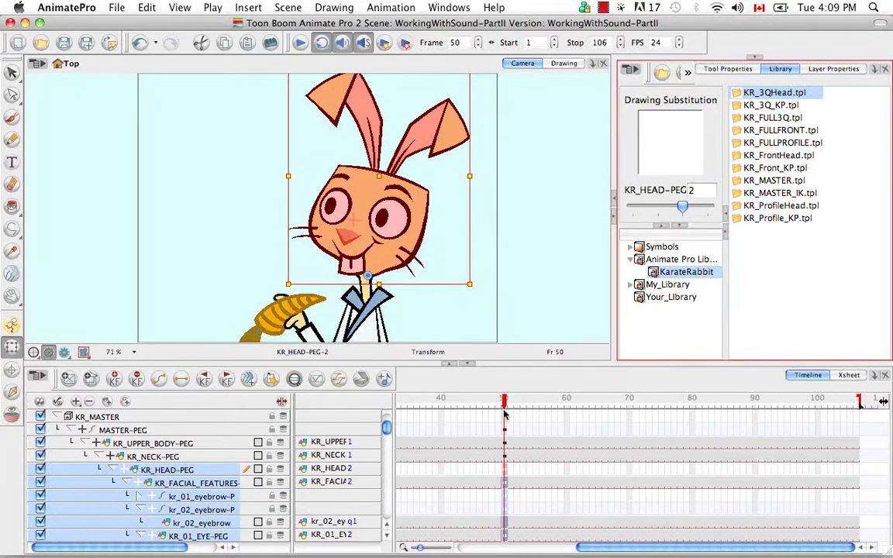
{"action": "mouse_move", "coordinate": [508, 403]}
{"action": "left_mouse_down"}
{"action": "mouse_move", "coordinate": [500, 399]}
{"action": "mouse_move", "coordinate": [508, 406]}
{"action": "left_mouse_up"}
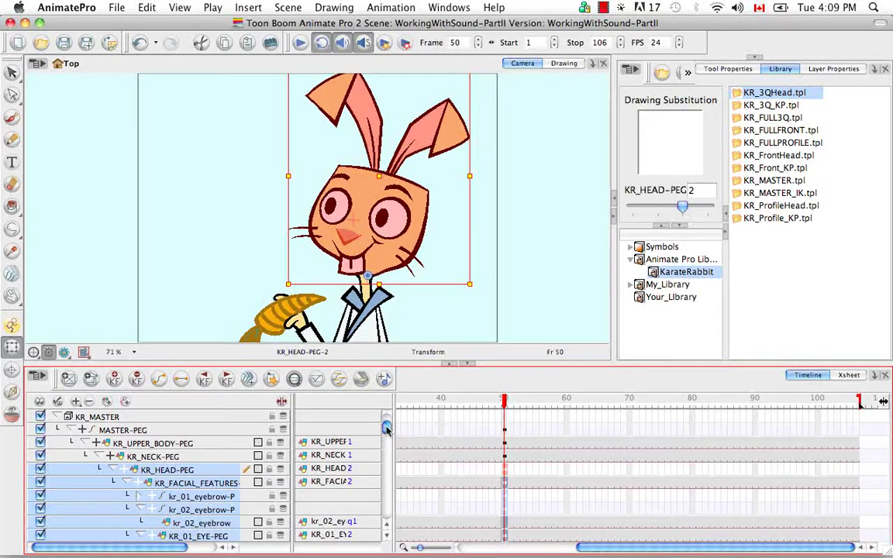
Rename the First_Bite sound layer as First_Bite_FrontView
{"action": "scroll", "coordinate": [386, 419], "scroll_direction": "up", "scroll_amount": 4}
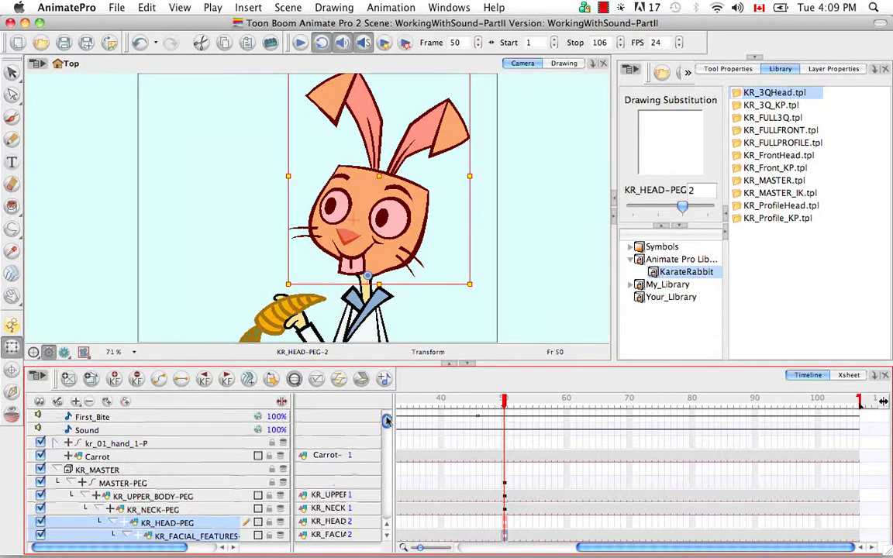
{"action": "left_click", "coordinate": [567, 430]}
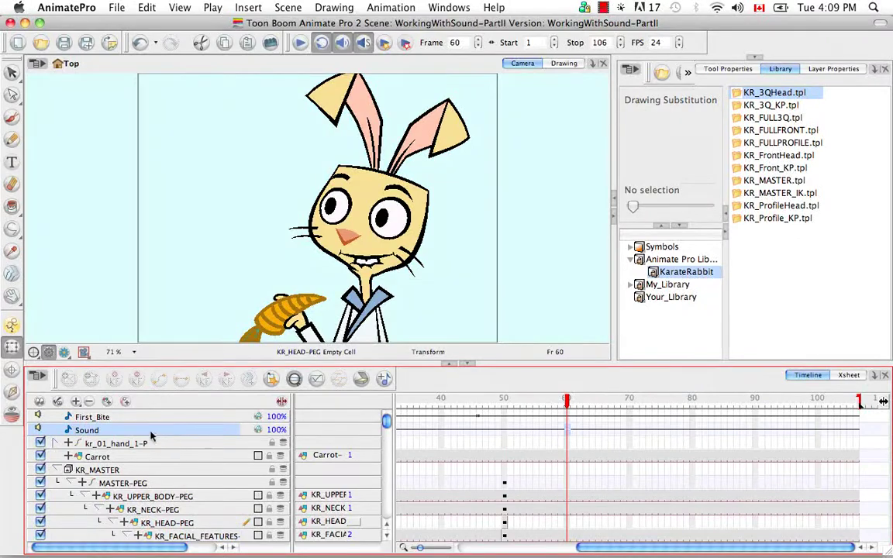
{"action": "left_click", "coordinate": [108, 420]}
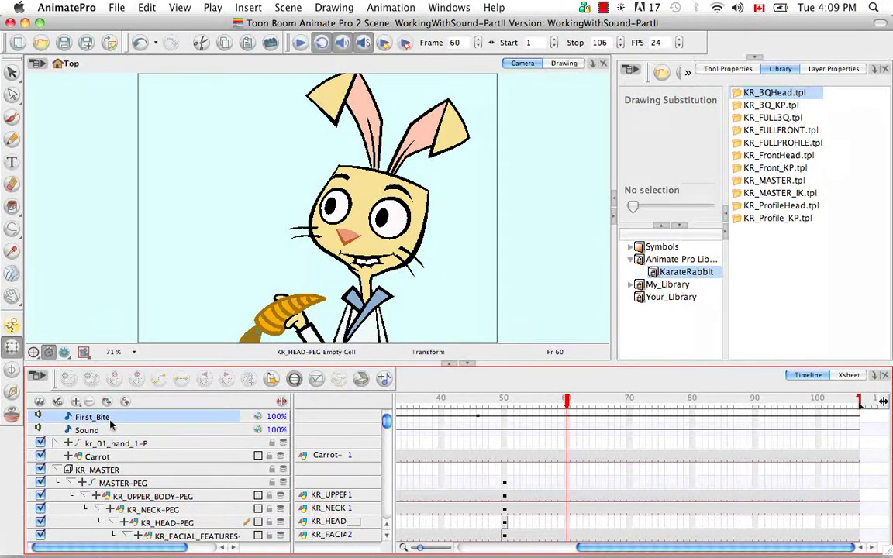
{"action": "double_click", "coordinate": [110, 420]}
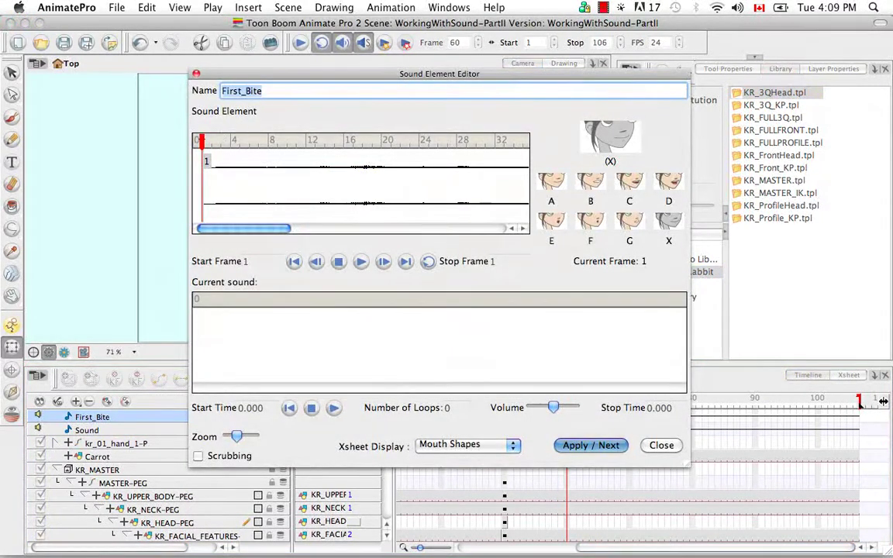
{"action": "key", "text": "Right"}
{"action": "type", "text": "_"}
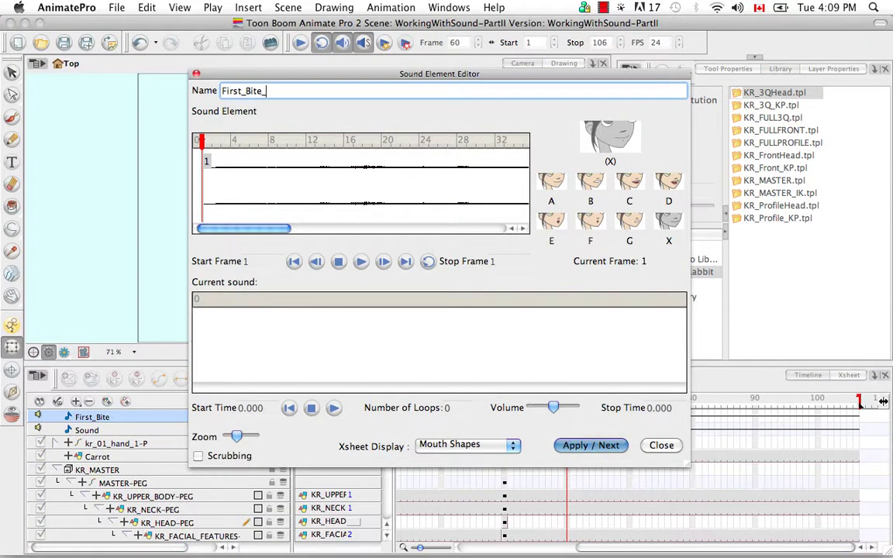
{"action": "type", "text": "FrontView"}
{"action": "left_click", "coordinate": [608, 447]}
{"action": "left_click", "coordinate": [661, 445]}
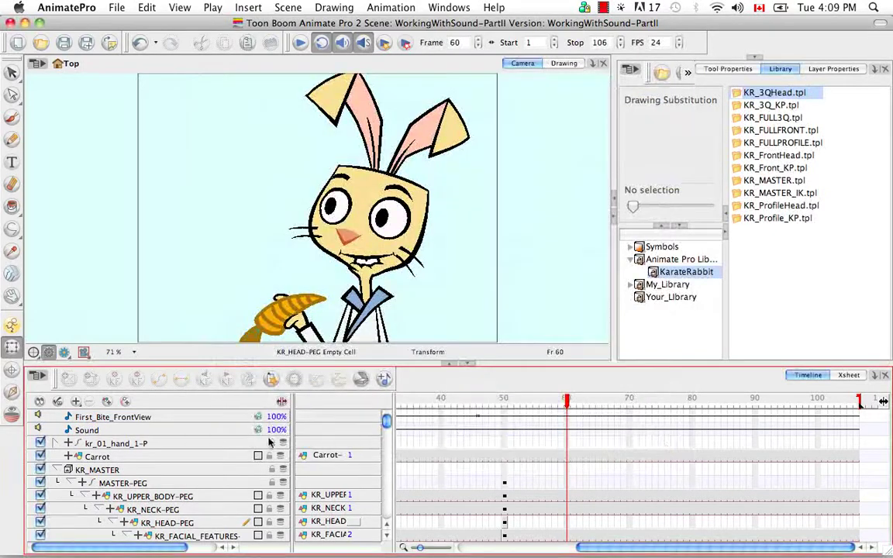
Rename the Sound layer as First_Bite_3QView
{"action": "double_click", "coordinate": [86, 430]}
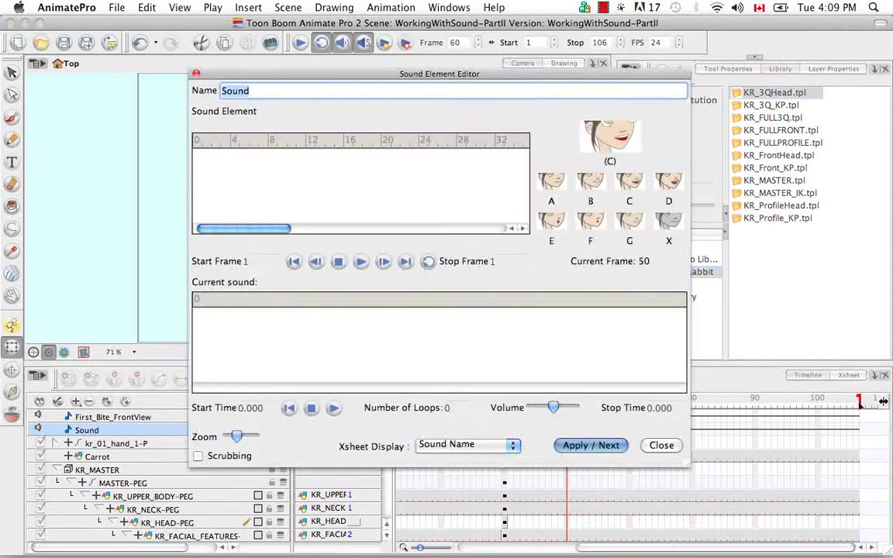
{"action": "type", "text": "First_"}
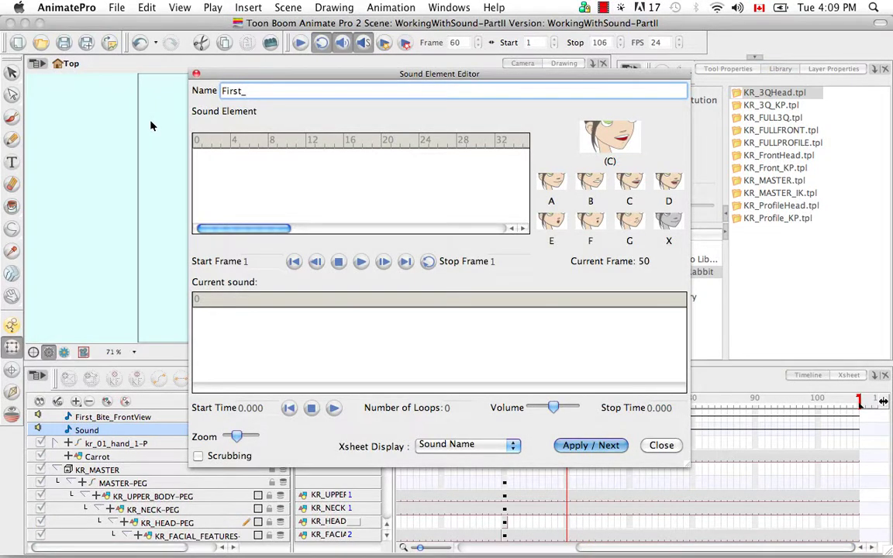
{"action": "type", "text": "Bite_3QView"}
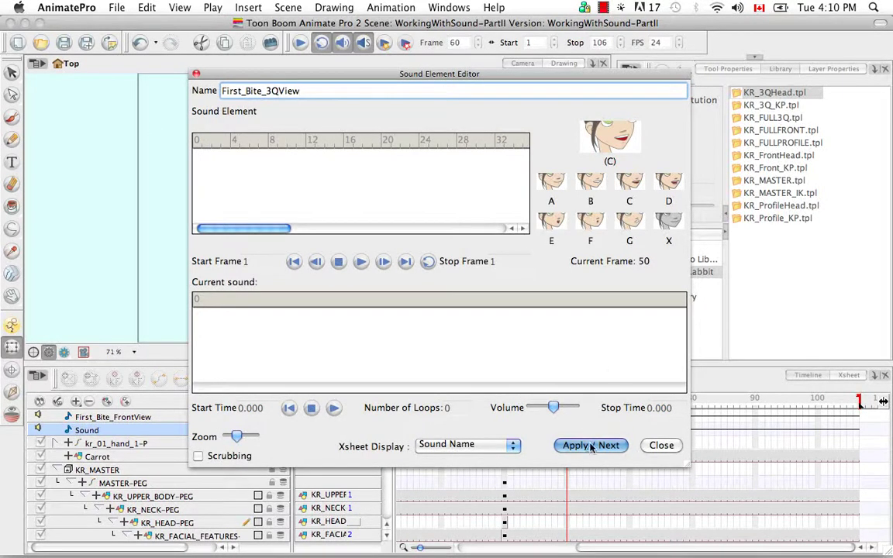
{"action": "left_click", "coordinate": [591, 447]}
{"action": "left_click", "coordinate": [660, 445]}
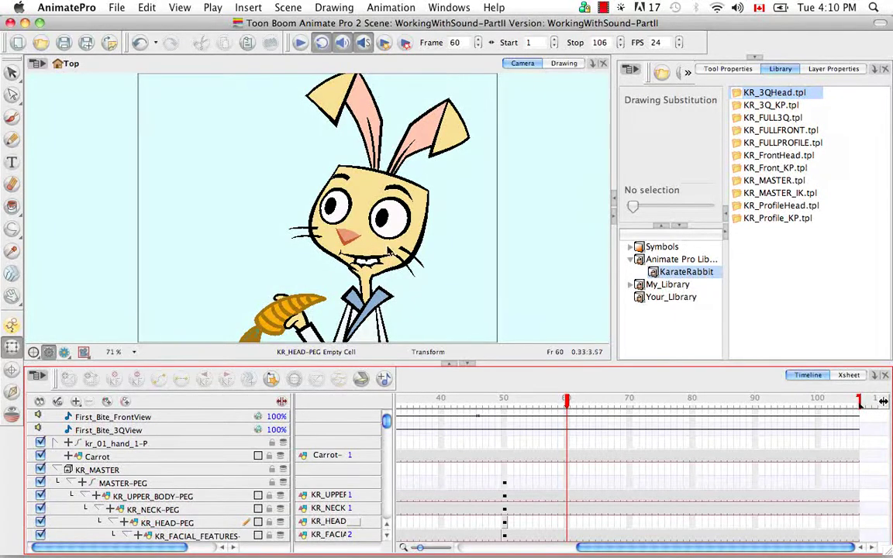
Run Auto Lip-Sync Detection on the First_Bite_3QView sound layer
{"action": "left_click", "coordinate": [566, 432]}
{"action": "right_click", "coordinate": [568, 433]}
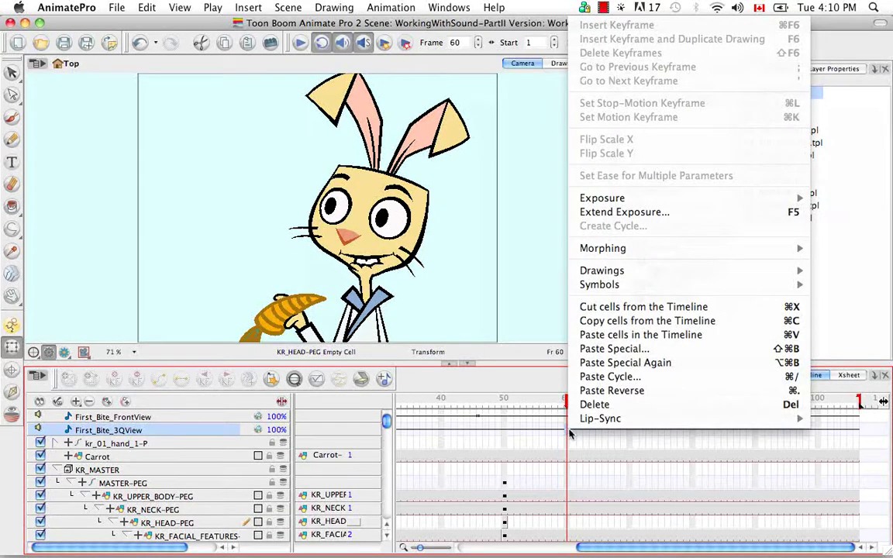
{"action": "mouse_move", "coordinate": [577, 423]}
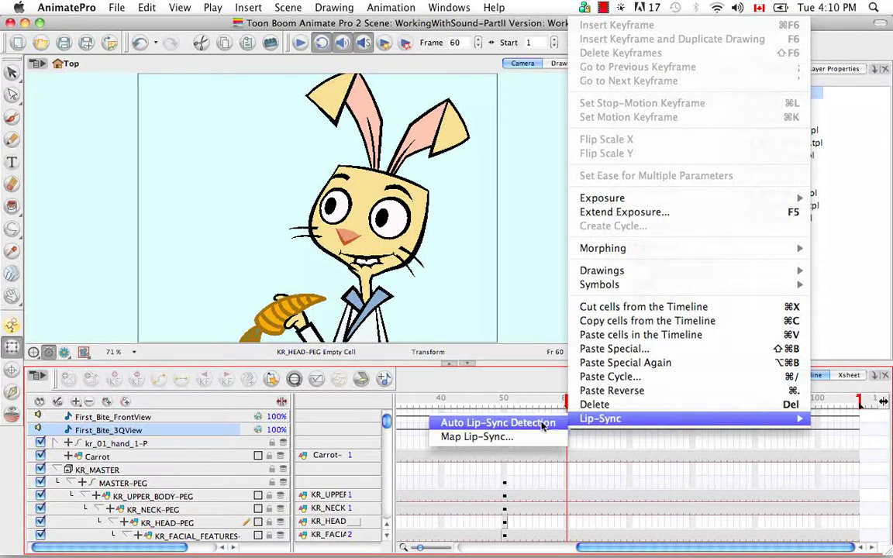
{"action": "left_click", "coordinate": [546, 424]}
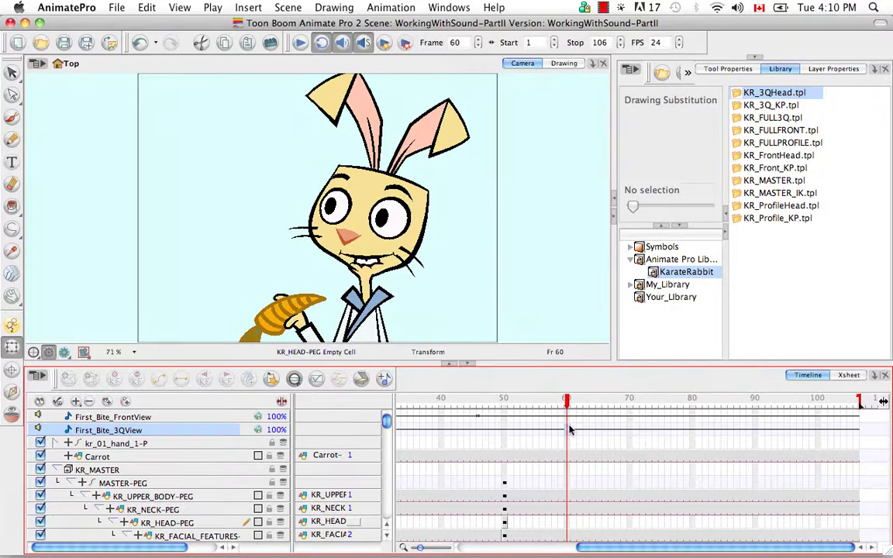
Set the First_Bite_3QView column's sound display to Mouth Shapes in the Xsheet and review its shapes from frame 50 onward
{"action": "left_click", "coordinate": [847, 375]}
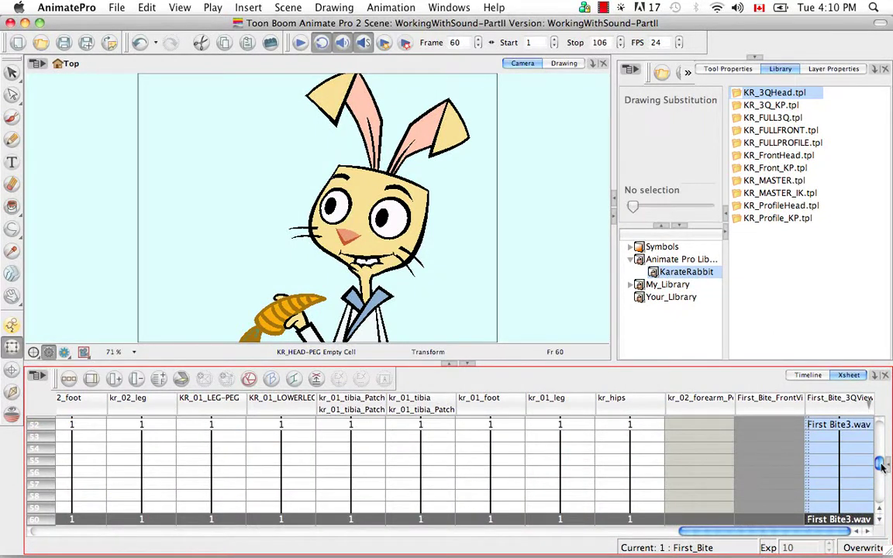
{"action": "right_click", "coordinate": [837, 413]}
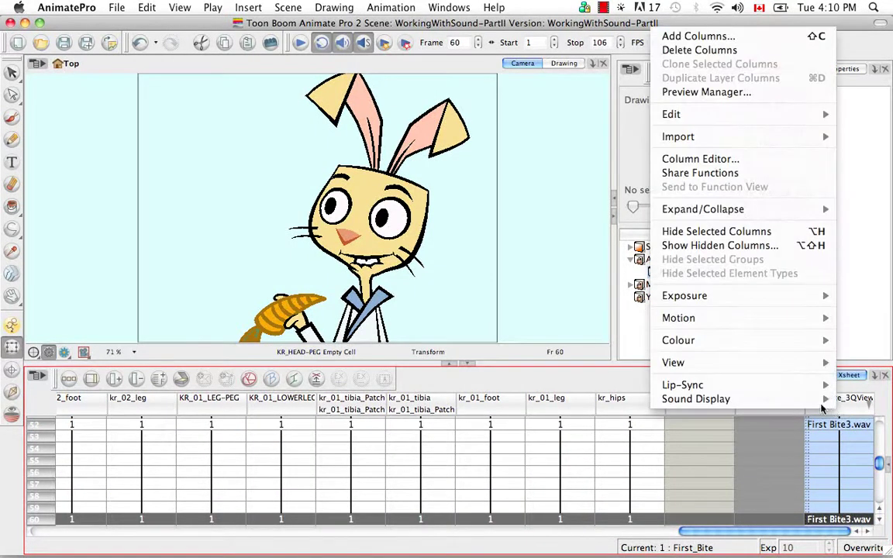
{"action": "mouse_move", "coordinate": [697, 399]}
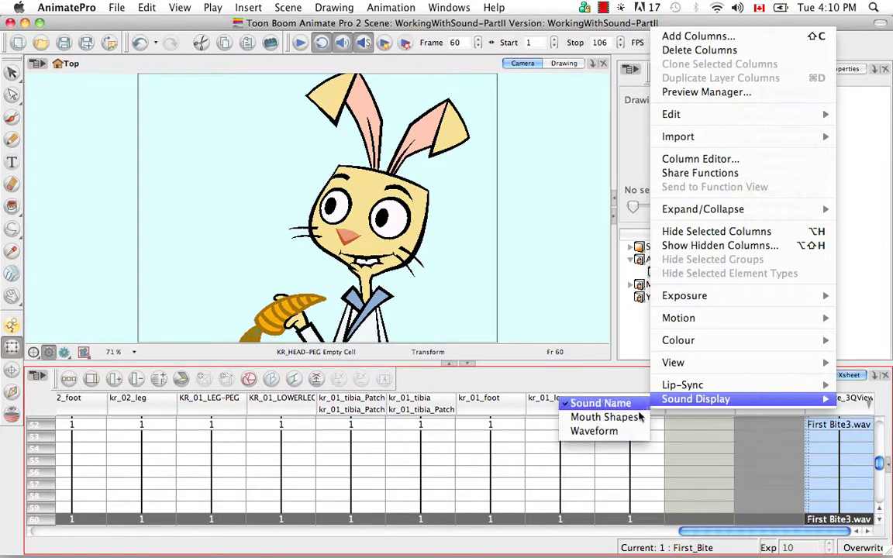
{"action": "left_click", "coordinate": [639, 418]}
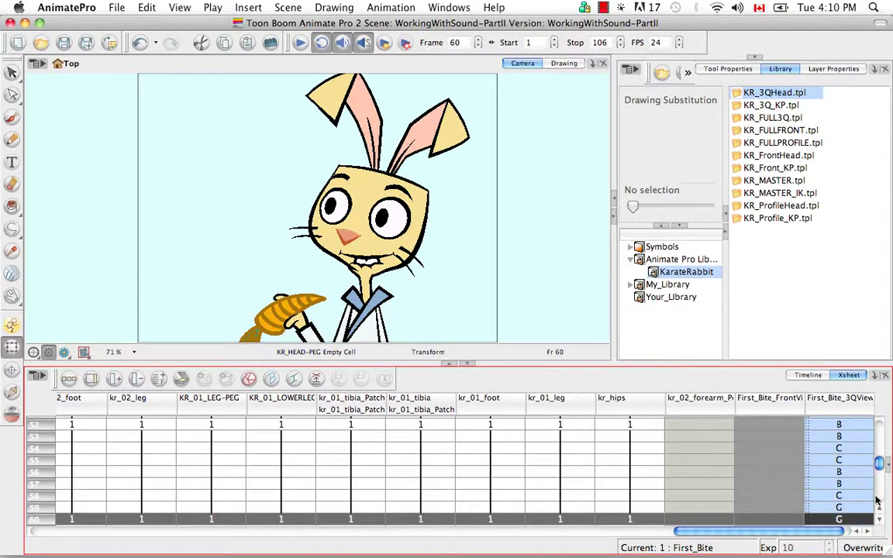
{"action": "scroll", "coordinate": [878, 463], "scroll_direction": "up", "scroll_amount": 5}
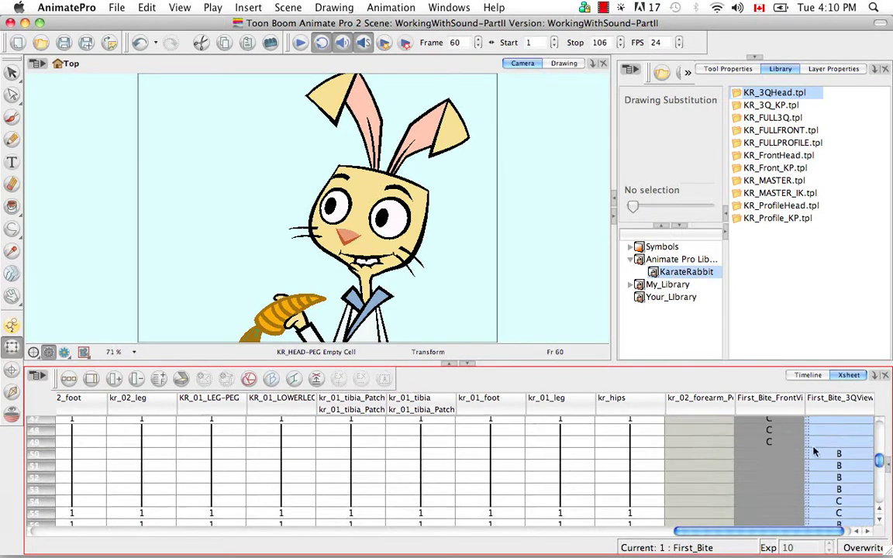
{"action": "scroll", "coordinate": [878, 484], "scroll_direction": "down", "scroll_amount": 8}
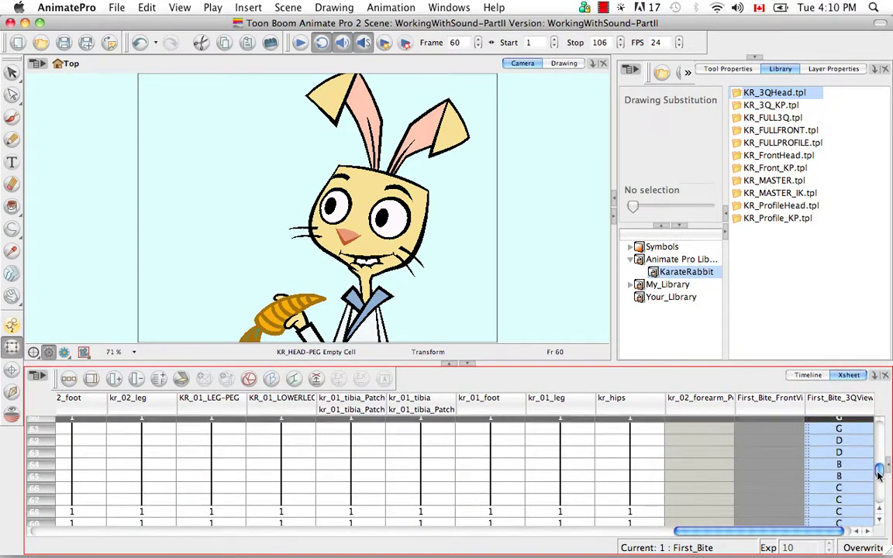
{"action": "left_click_drag", "start_coordinate": [878, 480], "coordinate": [879, 457]}
Open the lip-sync mapping for the First_Bite_3QView sound layer and set kr_mouth as its destination layer
{"action": "left_click", "coordinate": [853, 501]}
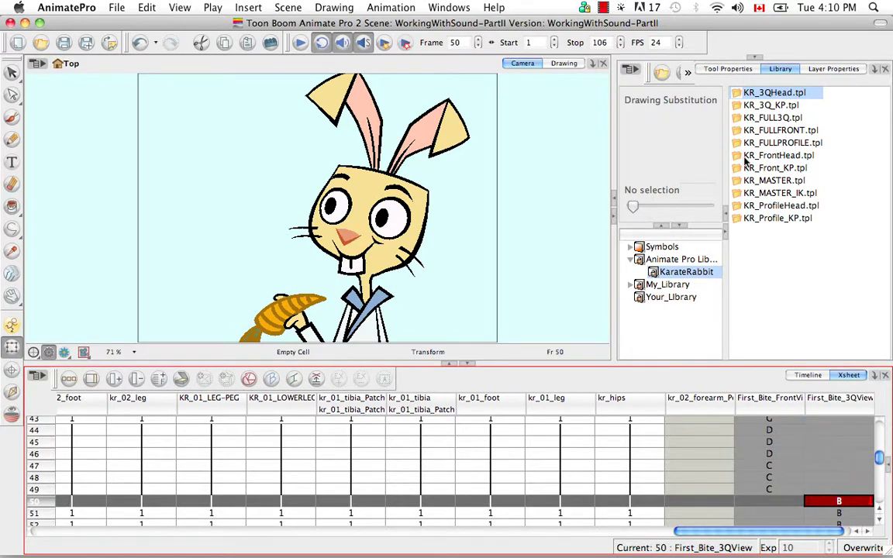
{"action": "left_click", "coordinate": [823, 69]}
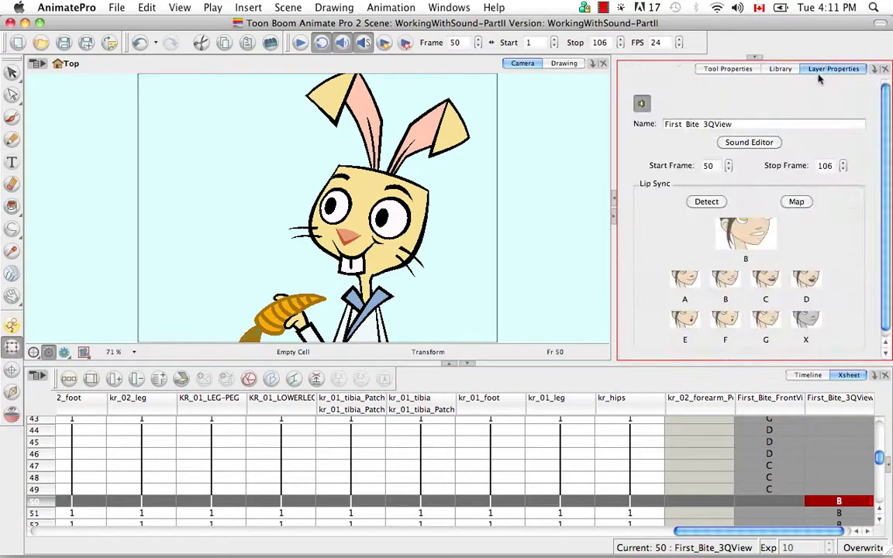
{"action": "left_click", "coordinate": [796, 202]}
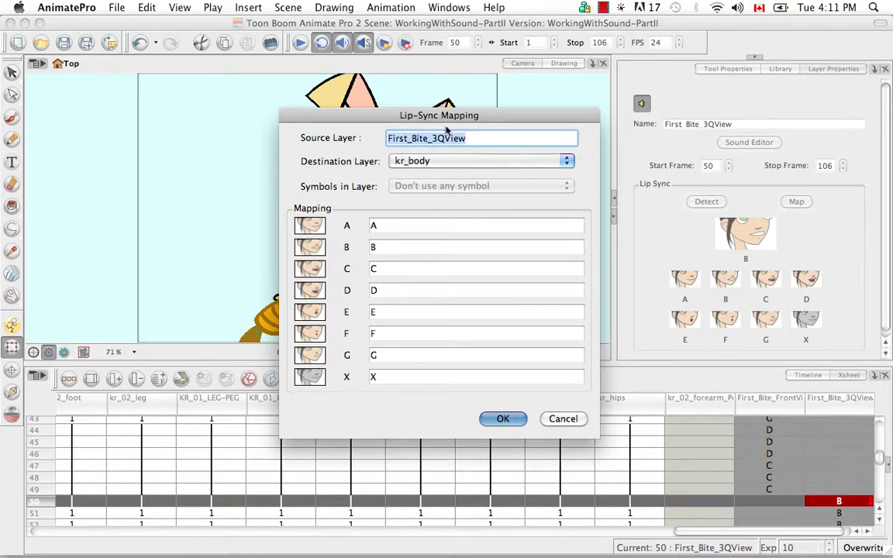
{"action": "left_click", "coordinate": [566, 161]}
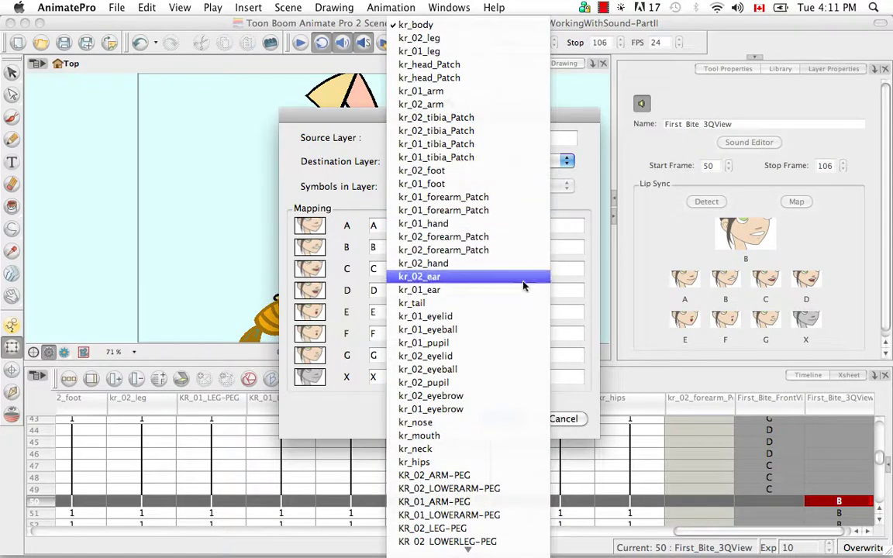
{"action": "left_click", "coordinate": [438, 434]}
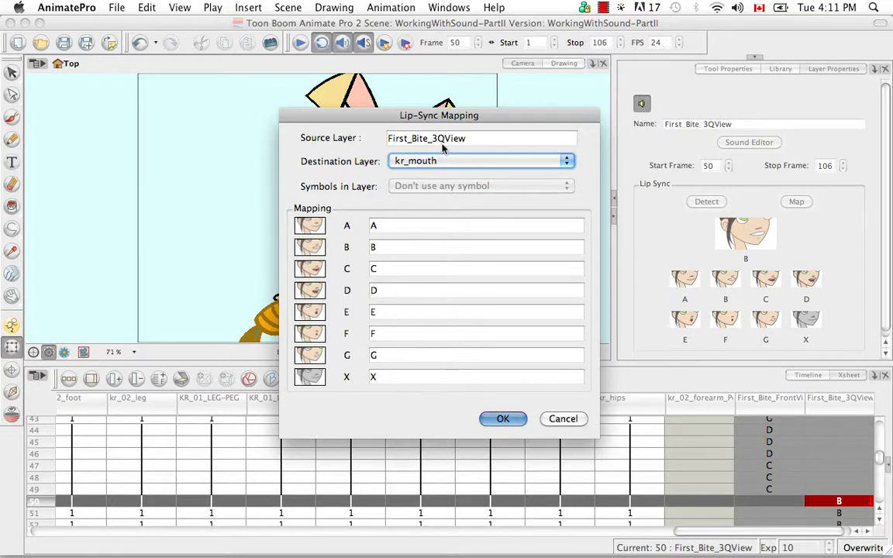
Map mouth shapes A, B, C and D to the drawings qa, qb, qc and qd
{"action": "left_click", "coordinate": [415, 225]}
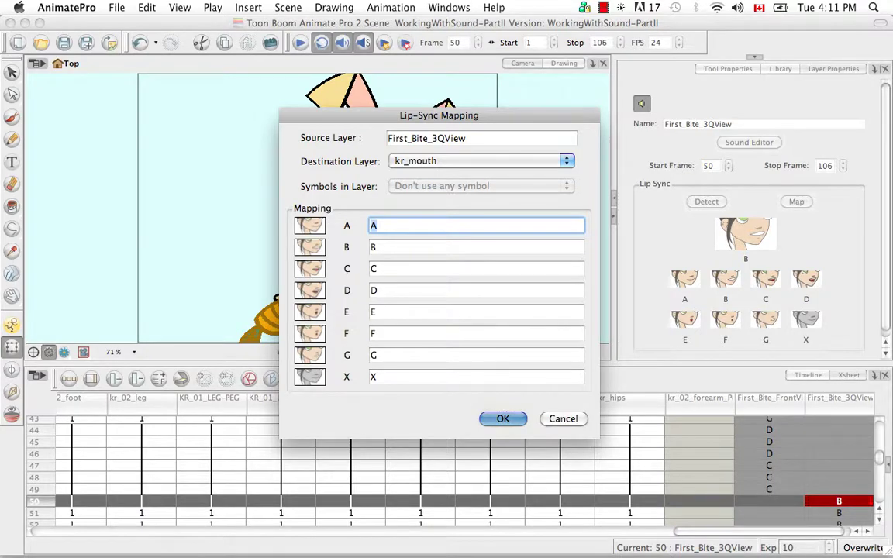
{"action": "type", "text": "qa"}
{"action": "key", "text": "Tab"}
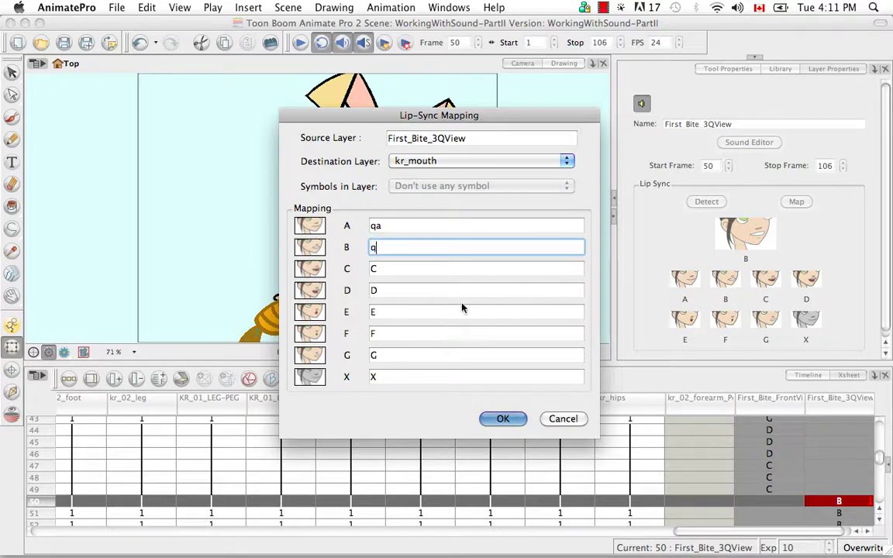
{"action": "type", "text": "qb"}
{"action": "key", "text": "Tab"}
{"action": "type", "text": "qc"}
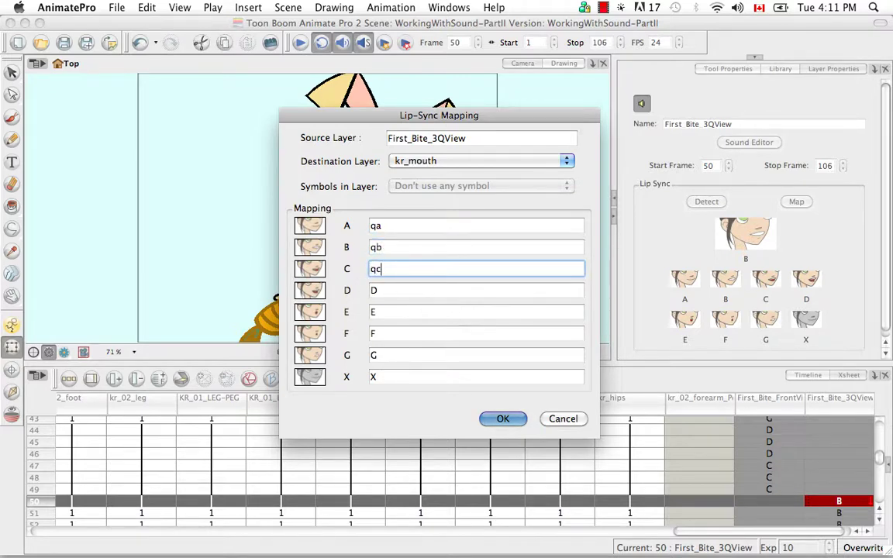
{"action": "key", "text": "Tab"}
{"action": "type", "text": "qd"}
{"action": "key", "text": "Tab"}
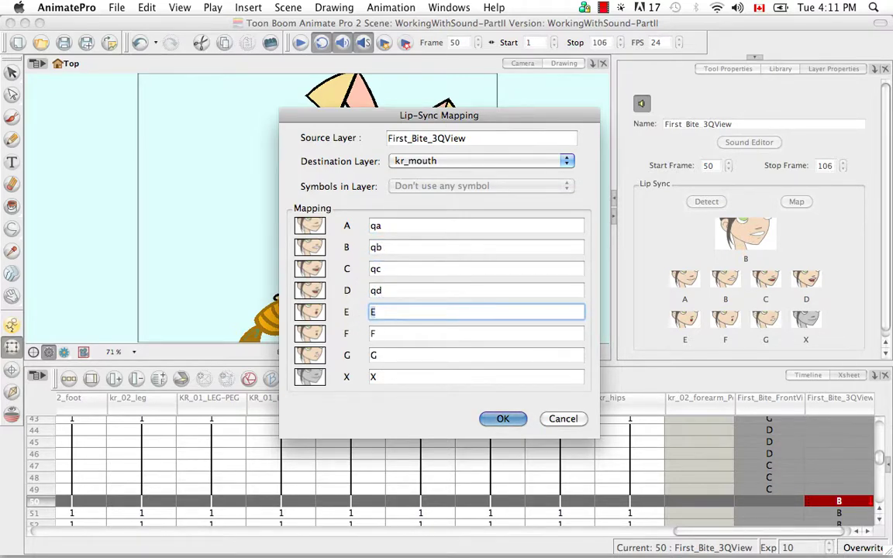
Map mouth shapes E, F, G and X to qe, qf, qg and qx, and apply the lip-sync mapping
{"action": "type", "text": "qe"}
{"action": "key", "text": "Tab"}
{"action": "type", "text": "qf"}
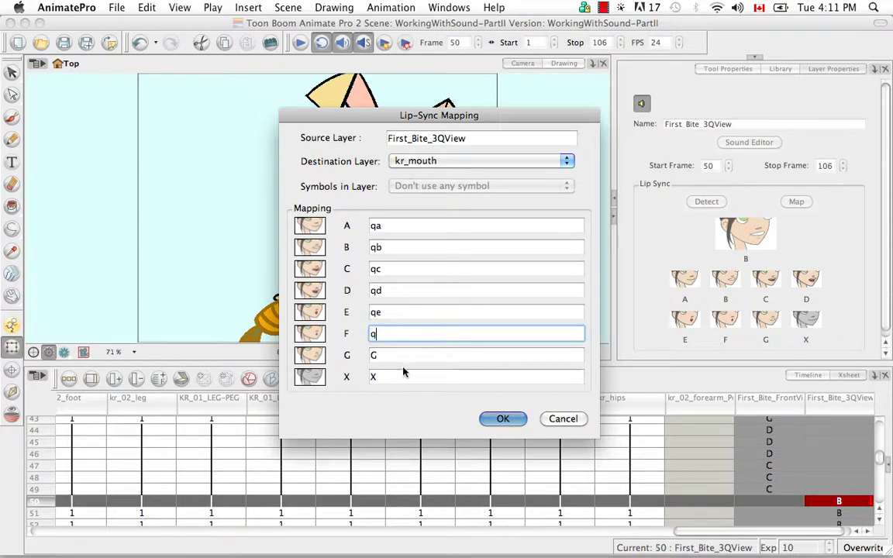
{"action": "key", "text": "Tab"}
{"action": "type", "text": "qg"}
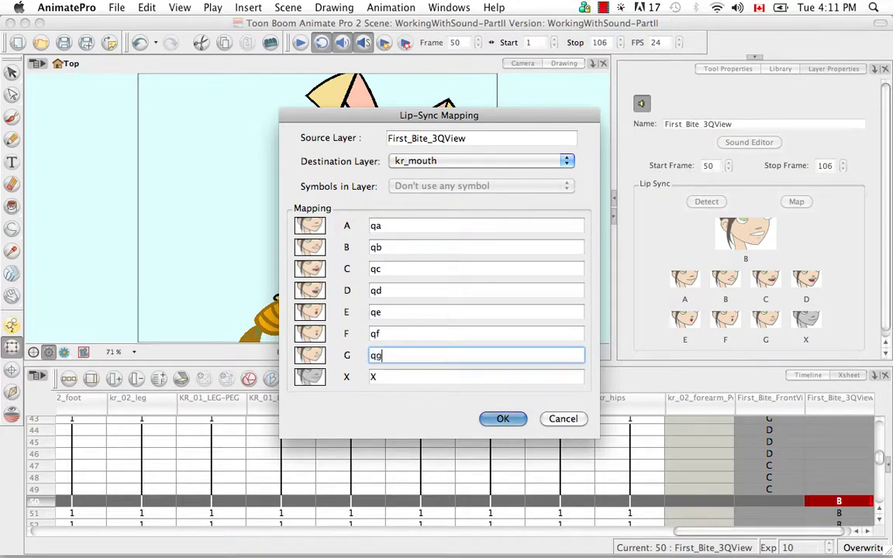
{"action": "key", "text": "Tab"}
{"action": "type", "text": "qx"}
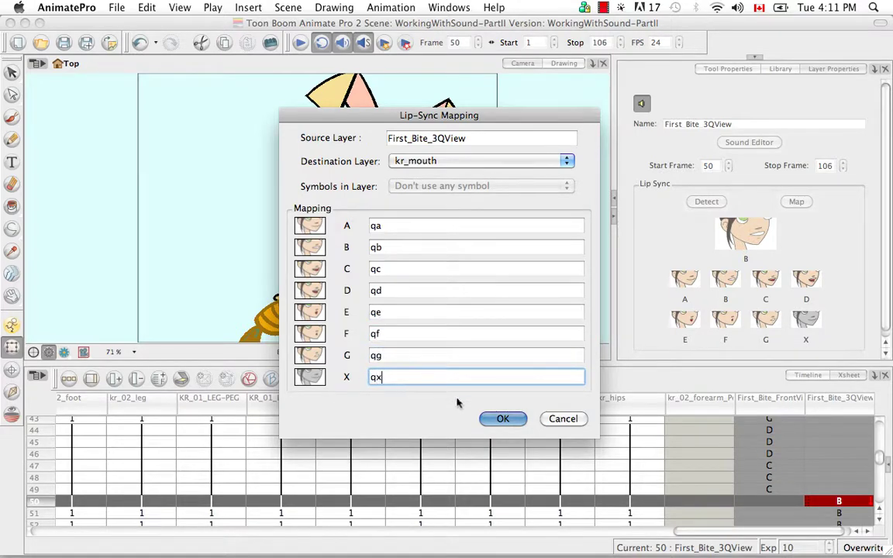
{"action": "left_click", "coordinate": [503, 418]}
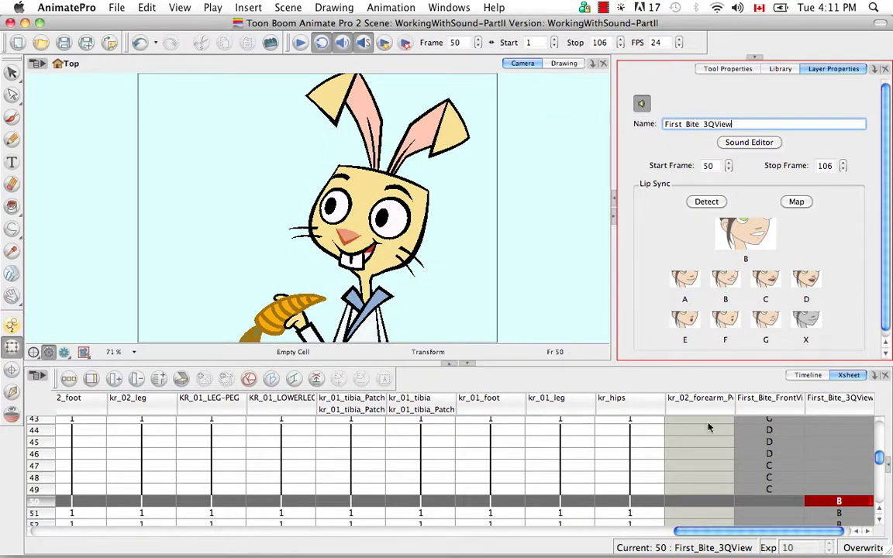
Scrub through the Timeline from frame 50 to frame 76 to check the three-quarter-view mouth animation
{"action": "left_click", "coordinate": [804, 375]}
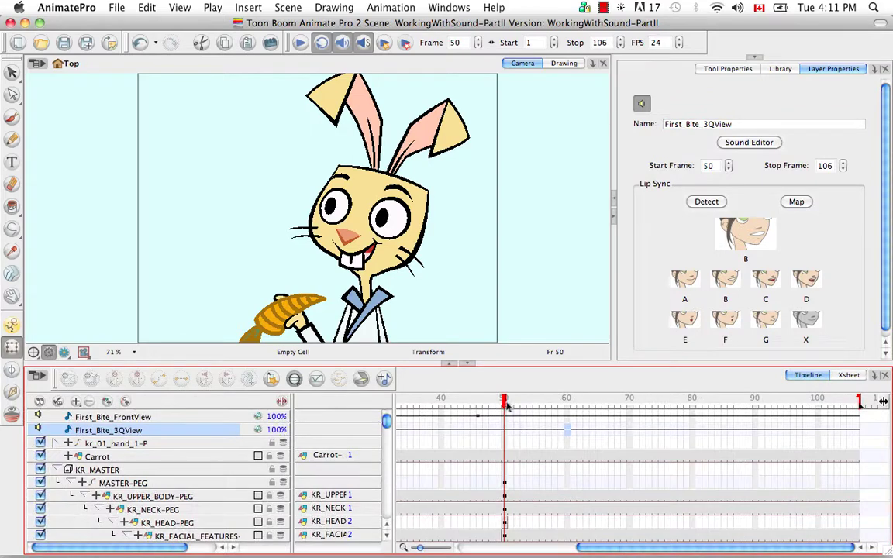
{"action": "mouse_move", "coordinate": [503, 399]}
{"action": "left_mouse_down"}
{"action": "mouse_move", "coordinate": [823, 433]}
{"action": "mouse_move", "coordinate": [668, 426]}
{"action": "left_mouse_up"}
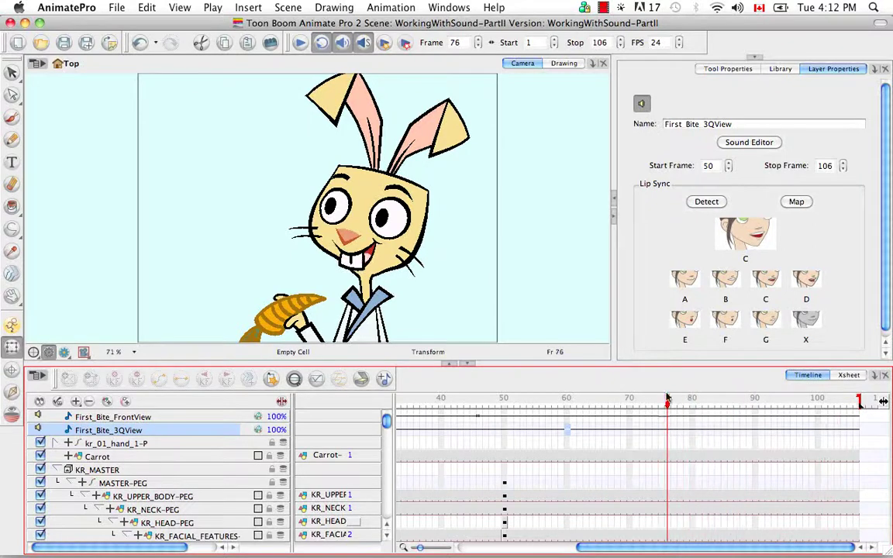